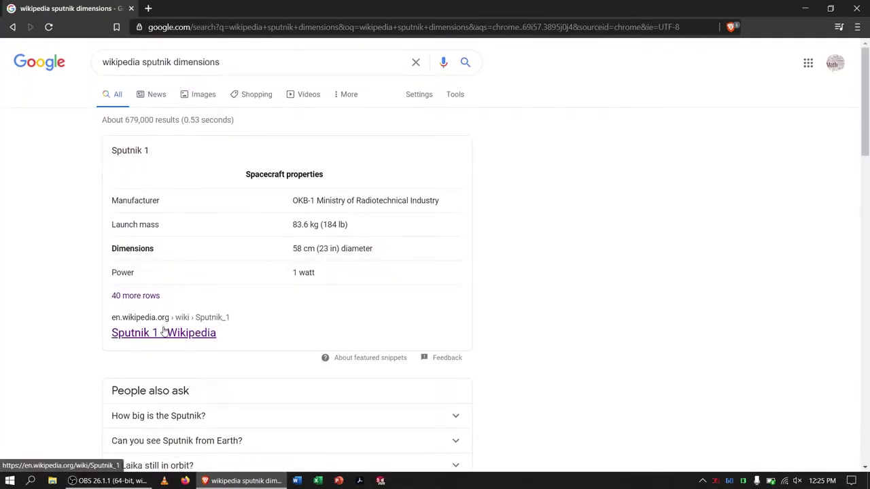
# Open the Sputnik 1 Wikipedia article from the search results and look through it for the satellite's construction details.
pyautogui.click(163, 332)
pyautogui.scroll(-5, 475, 282)
pyautogui.scroll(-13, 475, 280)
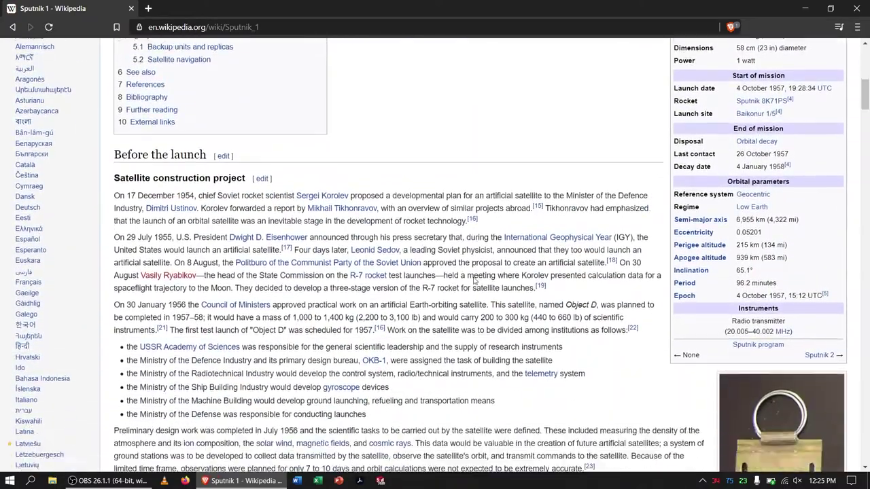
pyautogui.scroll(-15, 474, 280)
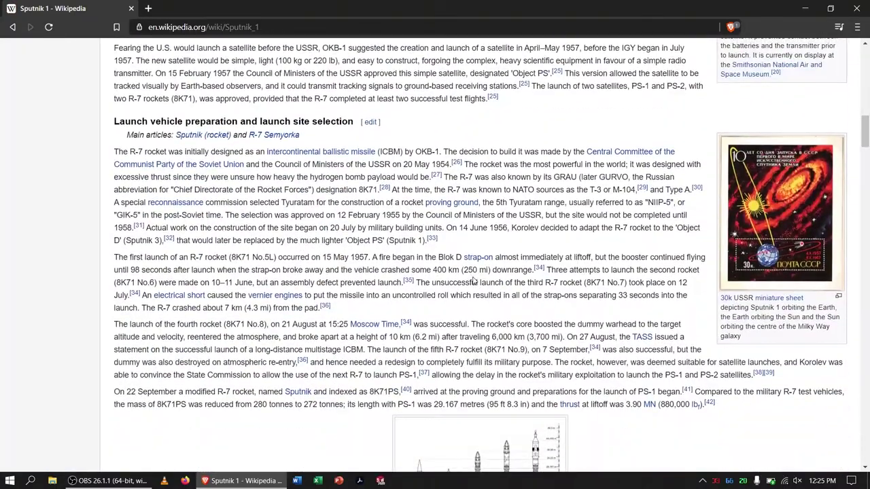
pyautogui.scroll(-15, 475, 280)
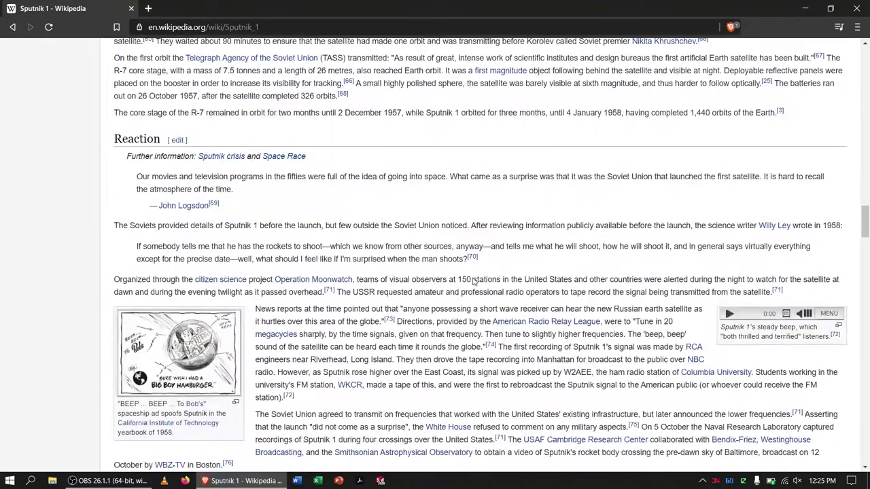
pyautogui.press('F5')
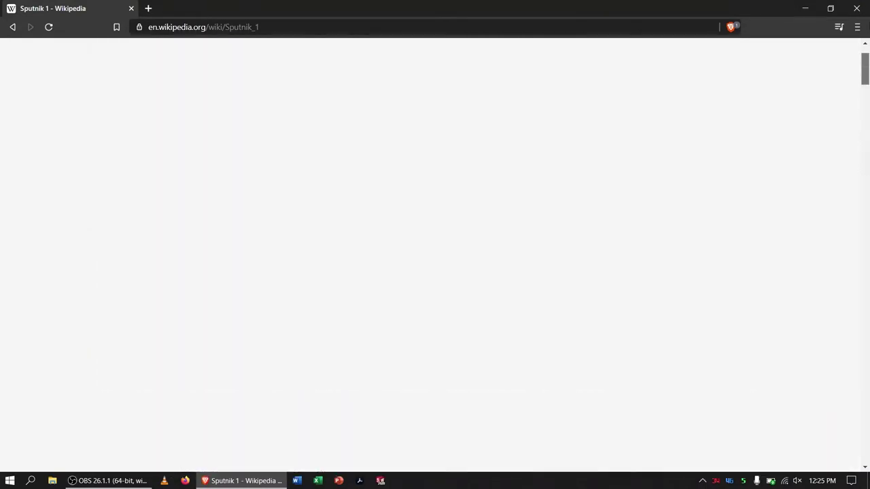
pyautogui.scroll(-2, 496, 208)
pyautogui.scroll(-10, 496, 208)
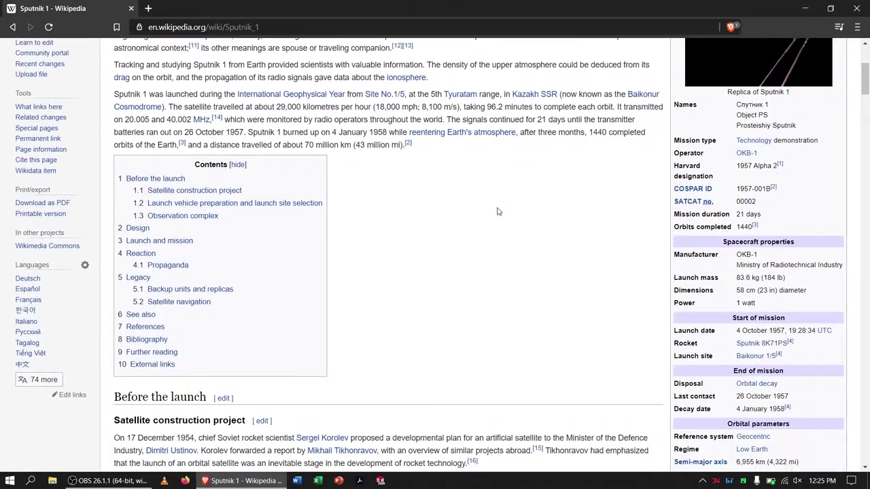
pyautogui.scroll(-3, 499, 210)
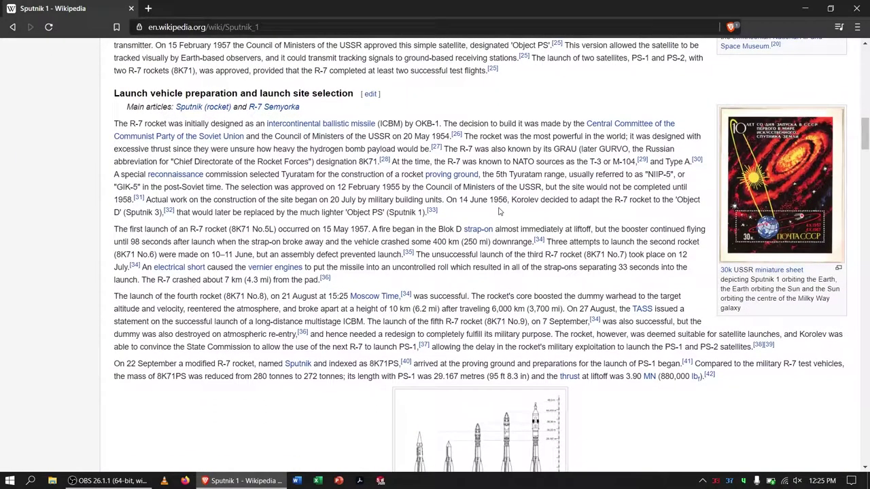
# Search the article text for "2 mi" and for "mm".
pyautogui.hotkey('ctrl', 'f')
pyautogui.write('2 mi')
pyautogui.press('BackSpace')
pyautogui.press('BackSpace')
pyautogui.press('BackSpace')
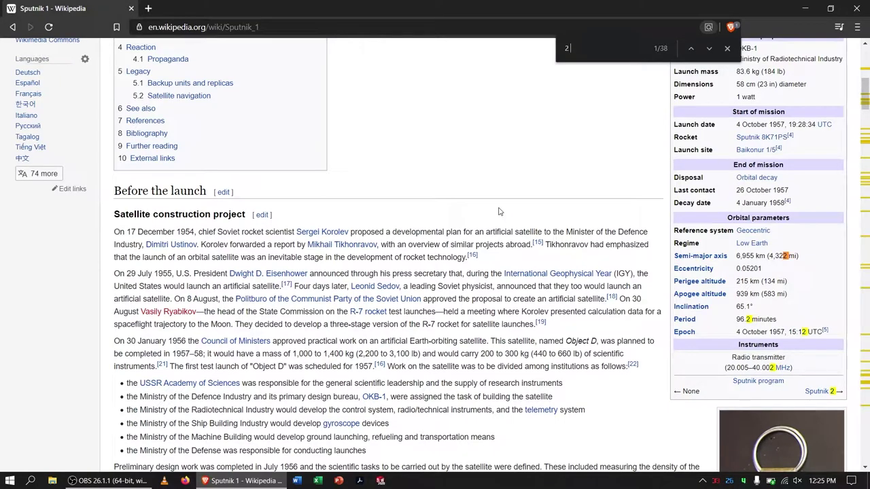
pyautogui.press('BackSpace')
pyautogui.write('mm')
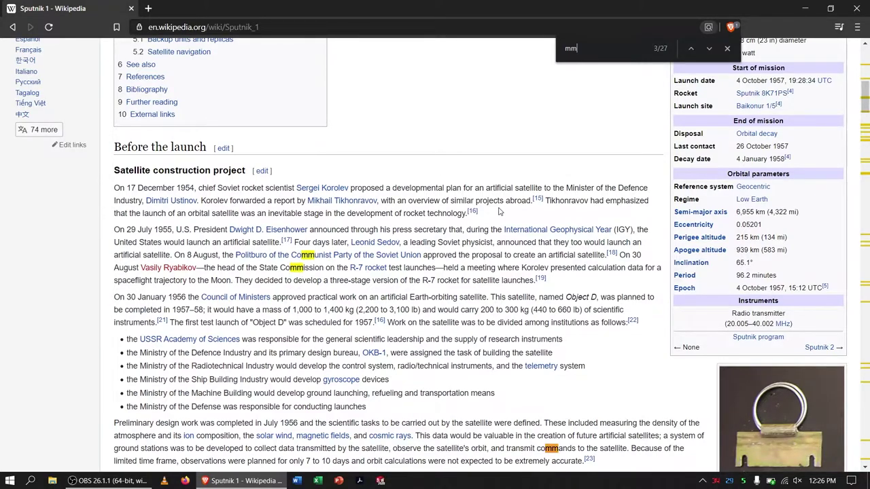
pyautogui.press('BackSpace')
pyautogui.press('BackSpace')
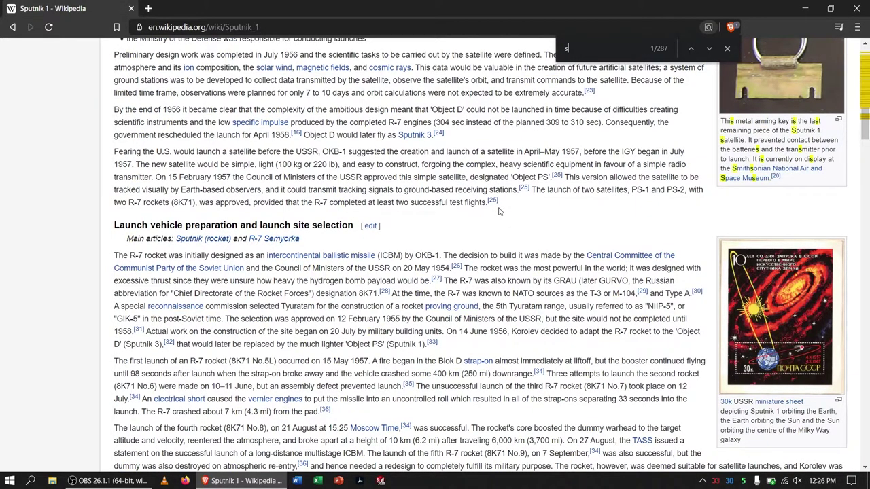
# Search the article for "sphere" and step through the matches to the Design section.
pyautogui.write('sphere')
pyautogui.press('Return')
pyautogui.press('Return')
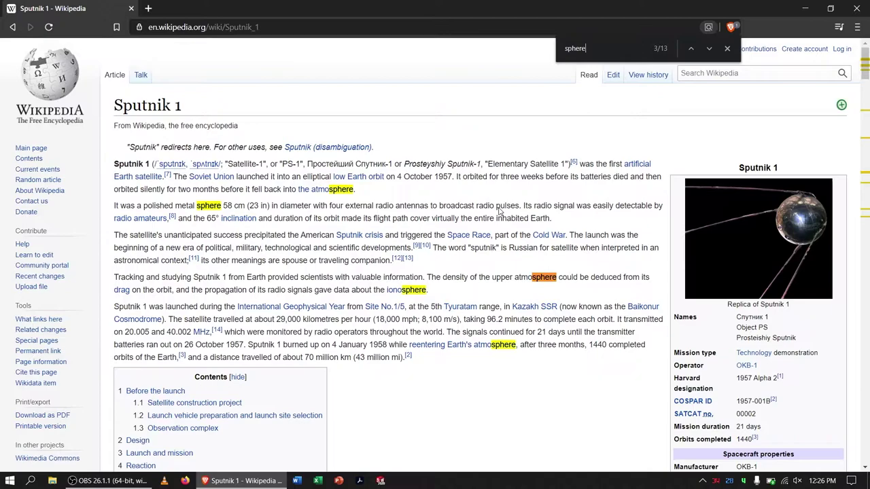
pyautogui.press('Return')
pyautogui.press('Return')
pyautogui.press('Return')
pyautogui.press('Escape')
# Examine the first paragraph of the Design section for the sphere diameter, hemisphere thickness, heat shield and antenna lengths.
pyautogui.moveTo(114, 213); pyautogui.dragTo(434, 265)
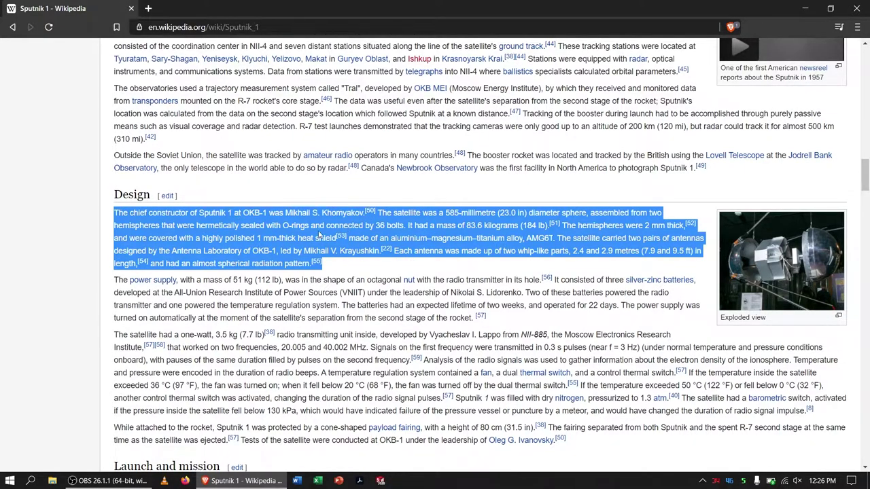
pyautogui.click(366, 265)
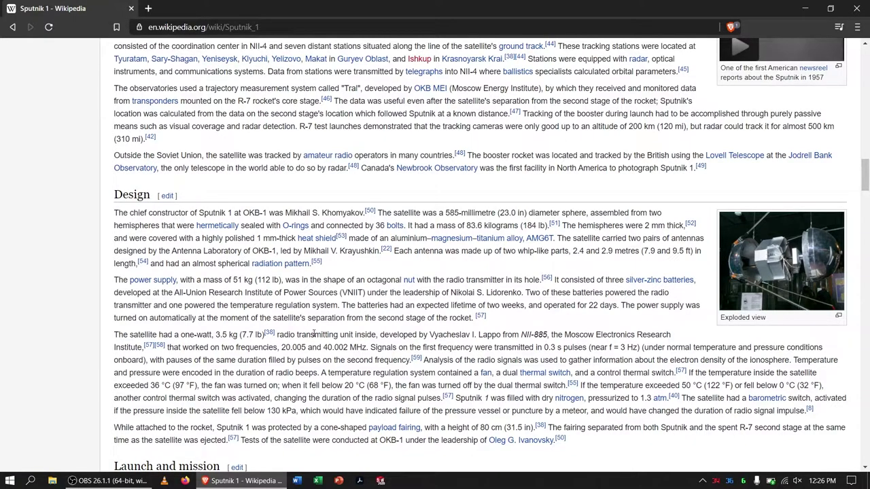
pyautogui.moveTo(326, 268); pyautogui.dragTo(99, 203)
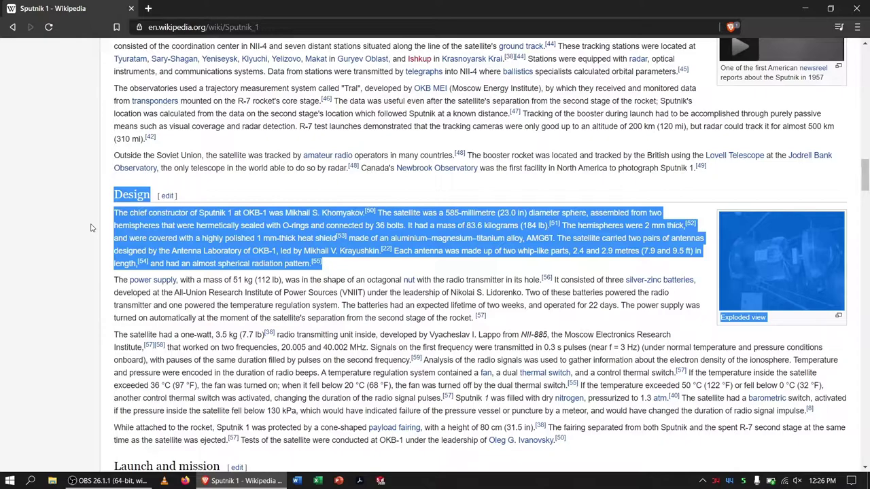
pyautogui.click(92, 228)
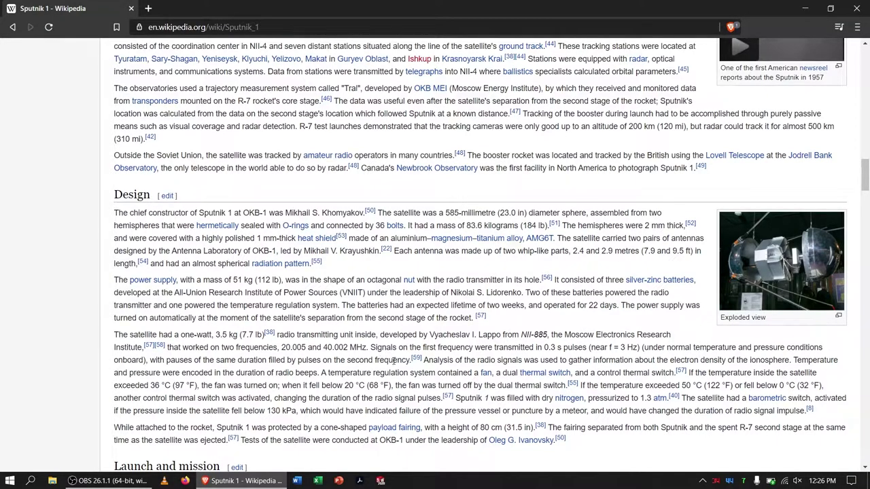
# Switch to SOLIDWORKS and create a new part with MMGS units and the ISO dimension standard.
pyautogui.click(382, 481)
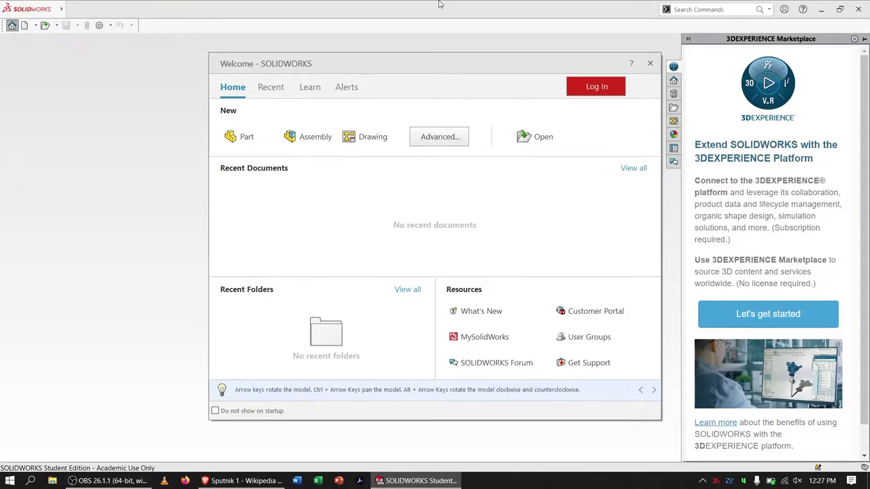
pyautogui.click(249, 138)
pyautogui.click(280, 212)
pyautogui.click(280, 221)
pyautogui.click(280, 210)
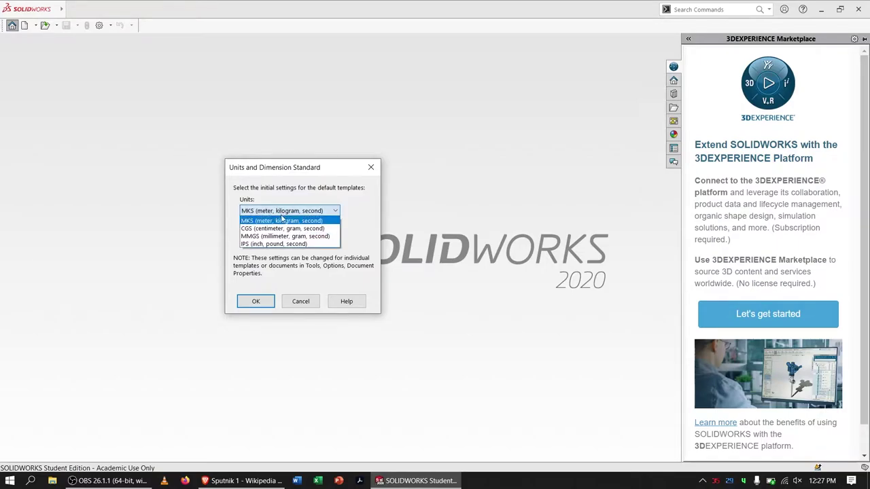
pyautogui.click(289, 237)
pyautogui.click(296, 240)
pyautogui.click(296, 240)
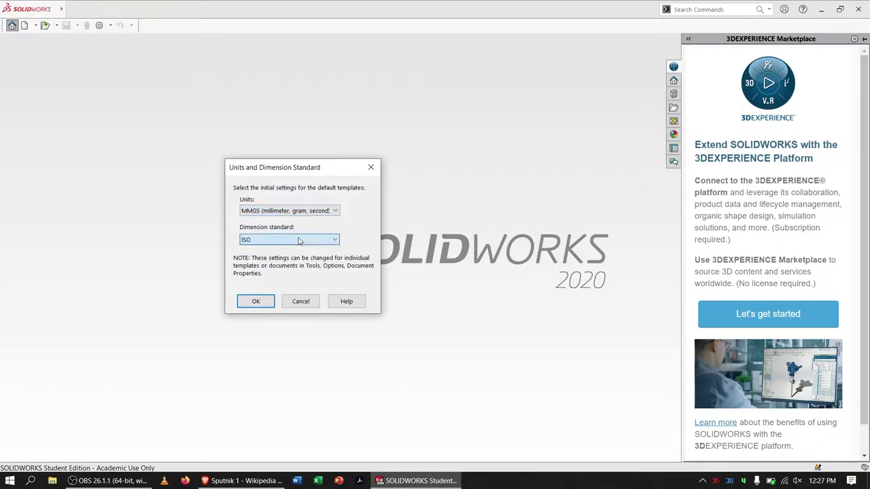
pyautogui.click(248, 304)
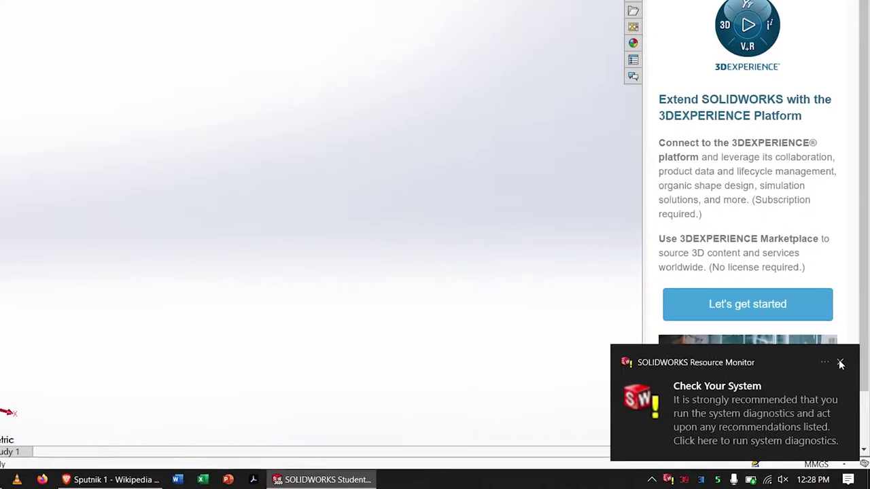
# Dismiss the SOLIDWORKS Resource Monitor alert and stop its diagnostics notifications.
pyautogui.click(844, 383)
pyautogui.click(539, 476)
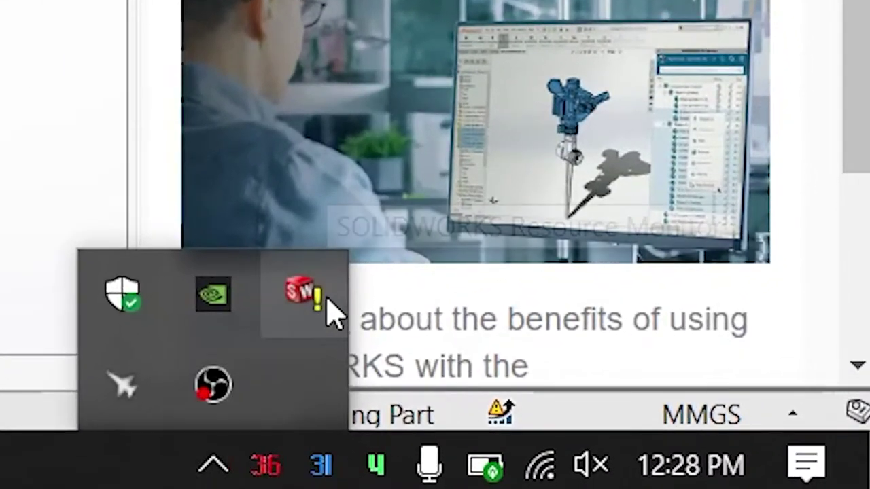
pyautogui.rightClick(334, 314)
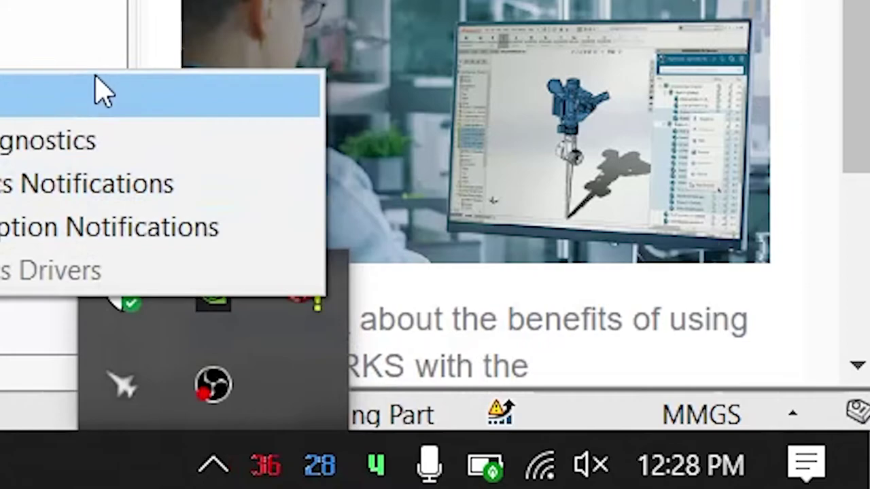
pyautogui.click(167, 195)
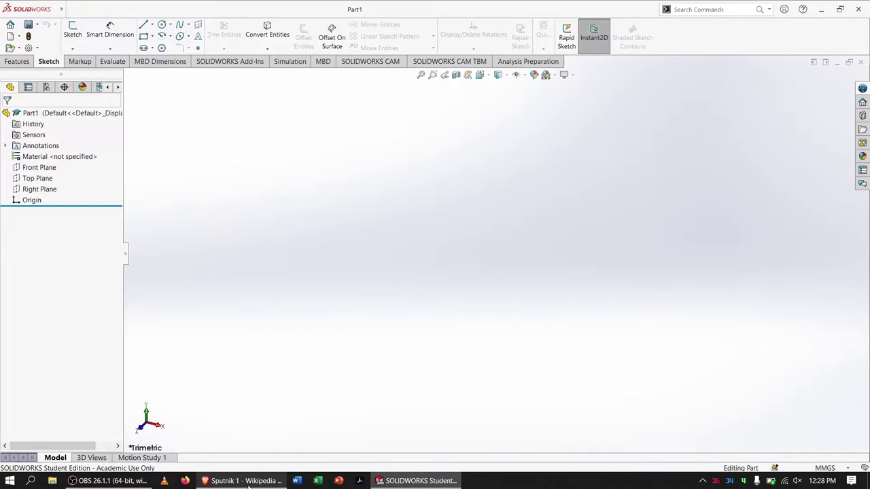
# Switch to the Wikipedia article and check the satellite's sphere diameter and the hemispheres' thickness in the Design section.
pyautogui.click(255, 482)
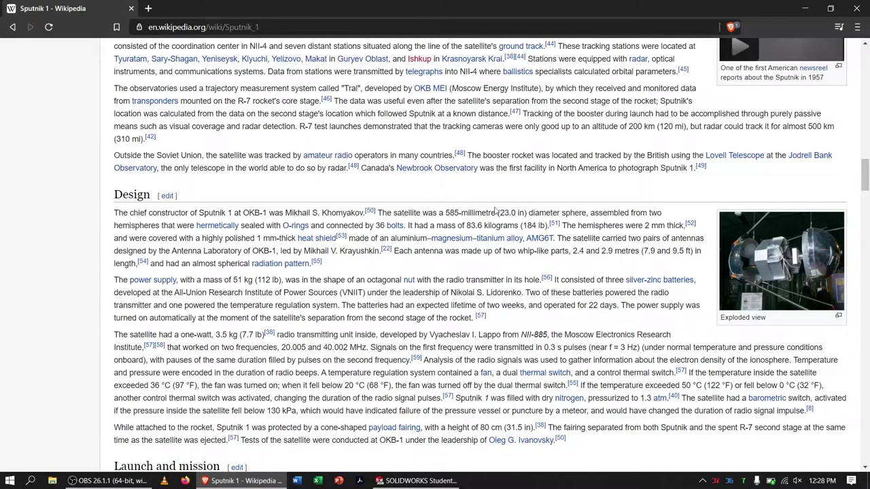
pyautogui.moveTo(379, 214); pyautogui.dragTo(586, 213)
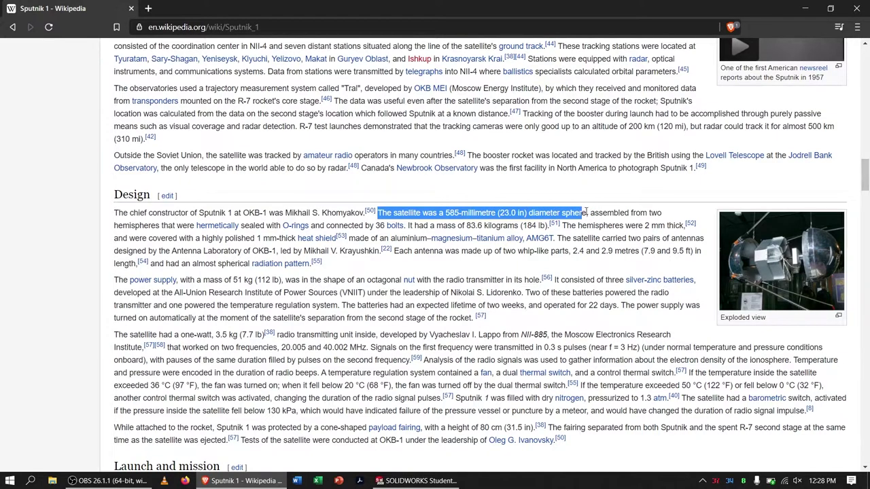
pyautogui.click(548, 195)
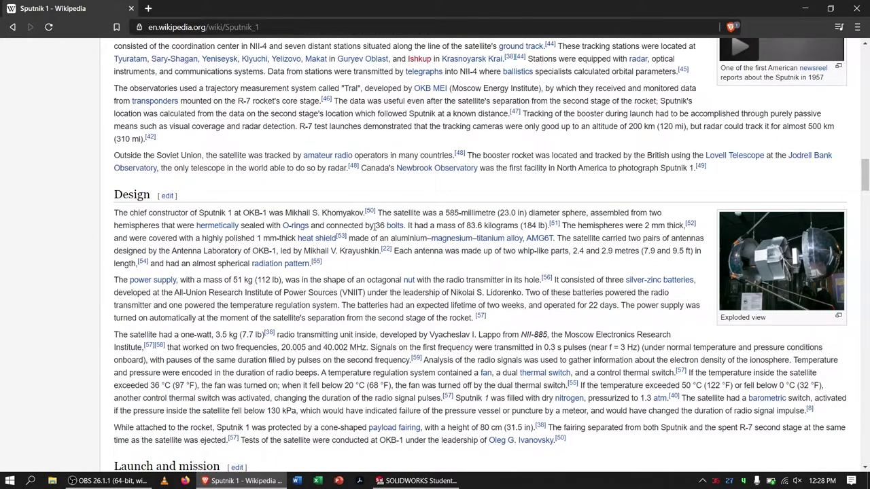
pyautogui.moveTo(562, 226); pyautogui.dragTo(686, 226)
pyautogui.click(567, 196)
# Return to SOLIDWORKS, start a sketch on the Front Plane, and draw a vertical centerline passing through the origin.
pyautogui.hotkey('alt', 'Tab')
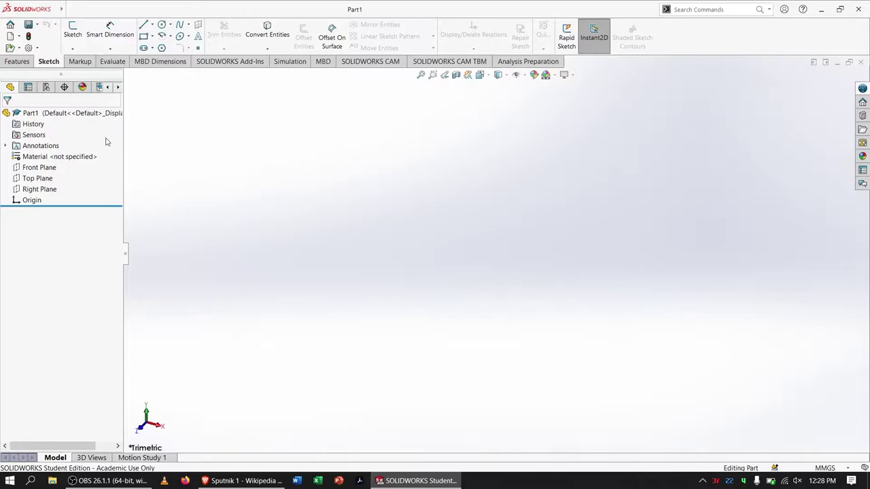
pyautogui.click(39, 167)
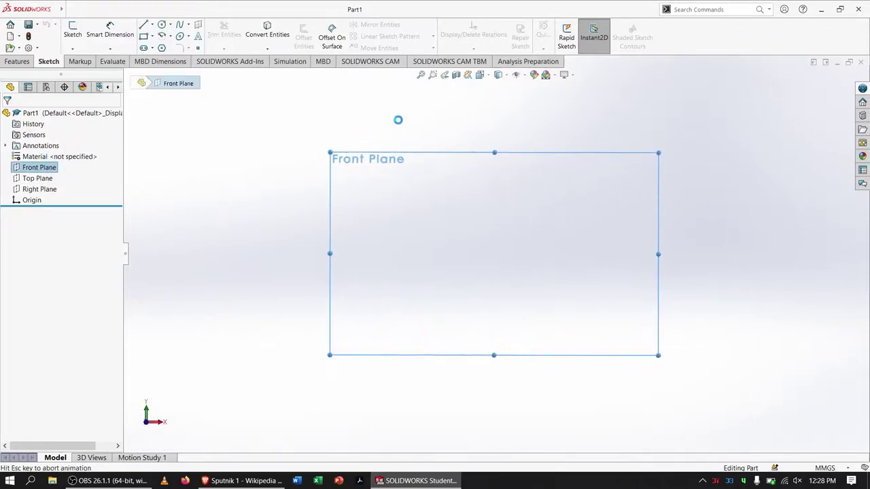
pyautogui.click(152, 24)
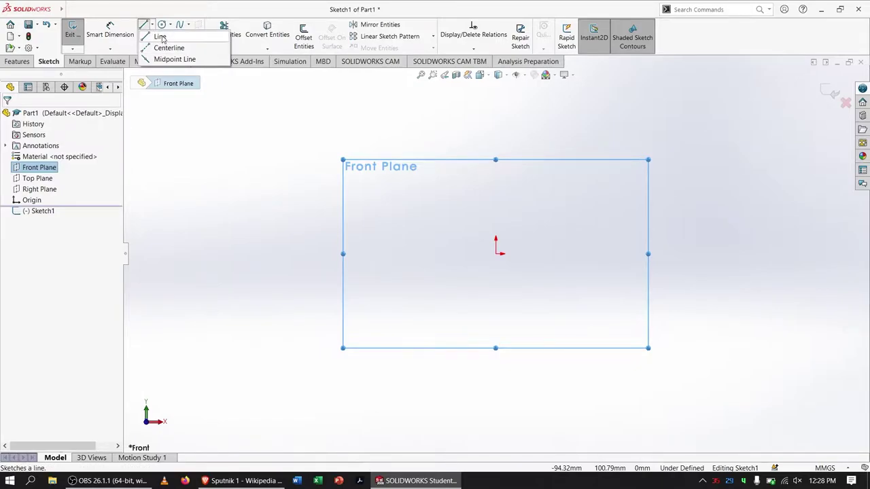
pyautogui.click(166, 48)
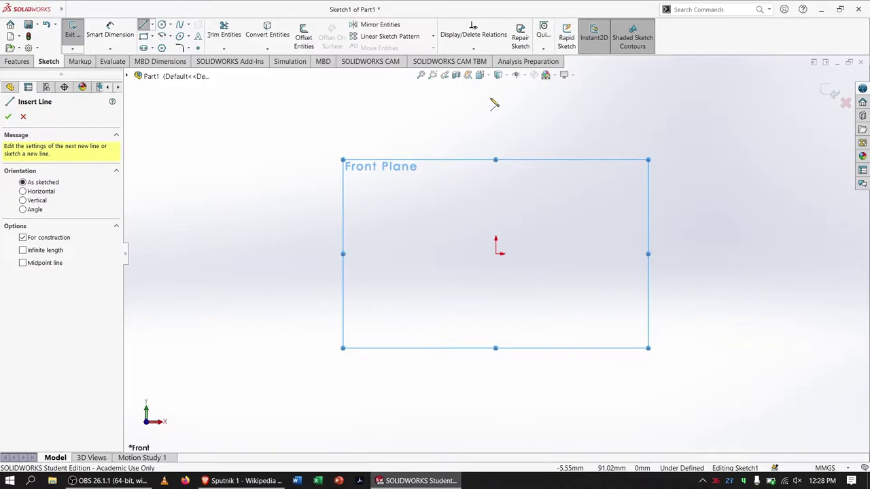
pyautogui.click(496, 100)
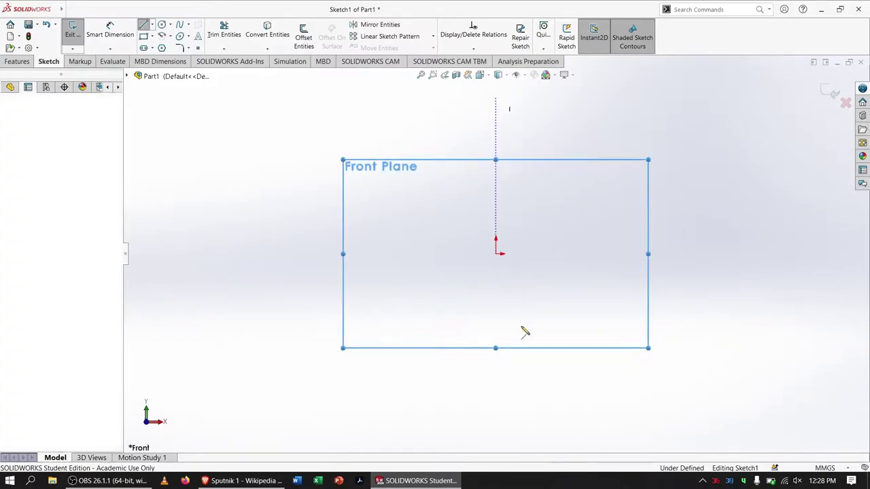
pyautogui.click(498, 427)
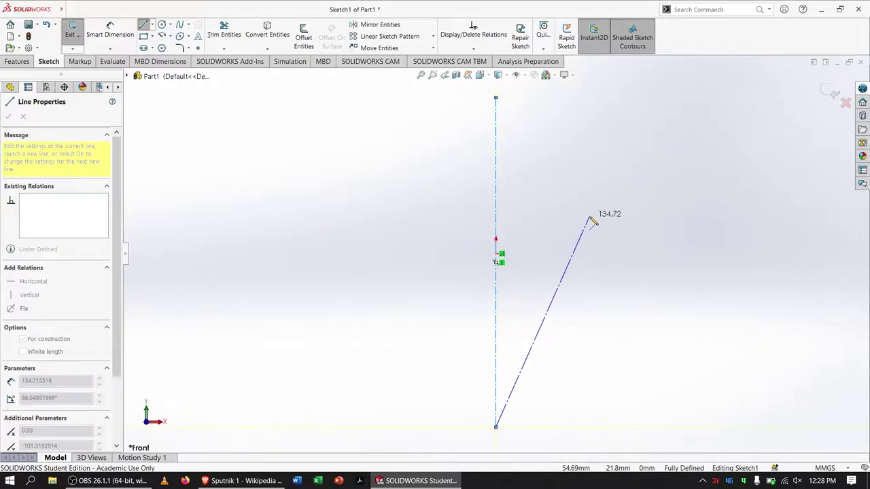
pyautogui.press('Escape')
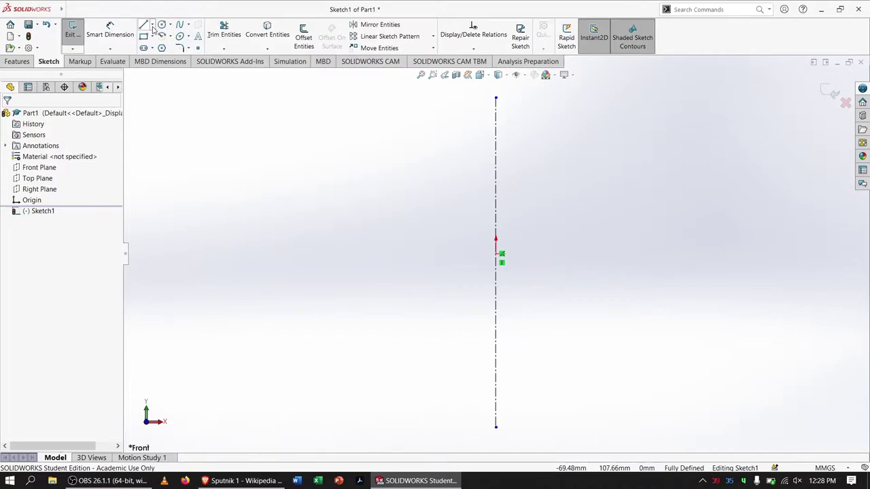
# Sketch a circle centered on the origin with a radius of about 84 mm.
pyautogui.click(162, 24)
pyautogui.click(496, 254)
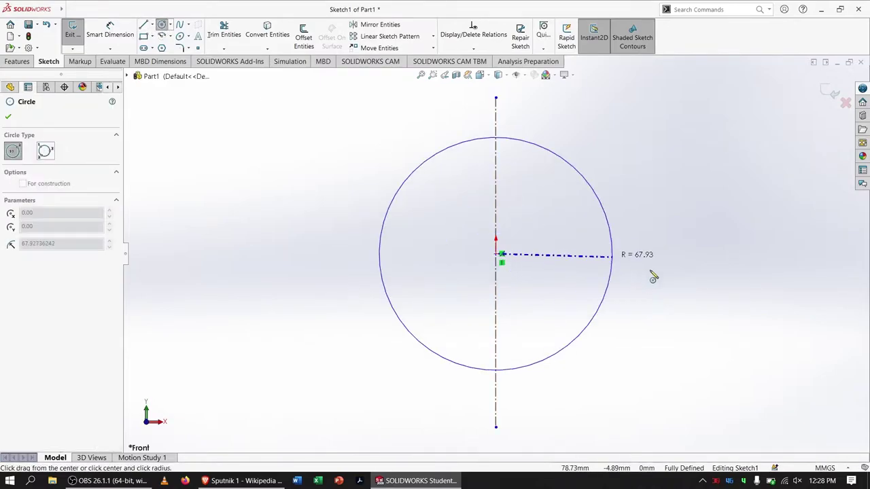
pyautogui.click(641, 270)
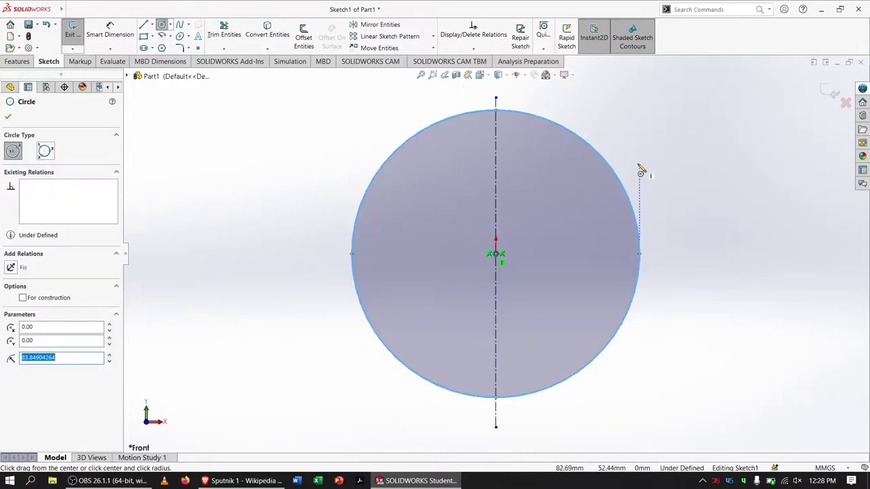
pyautogui.press('Escape')
# Dimension the circle's diameter as 585 mm, using the sphere diameter given in the Wikipedia article's Design section.
pyautogui.moveTo(711, 170); pyautogui.dragTo(718, 131, button='right')
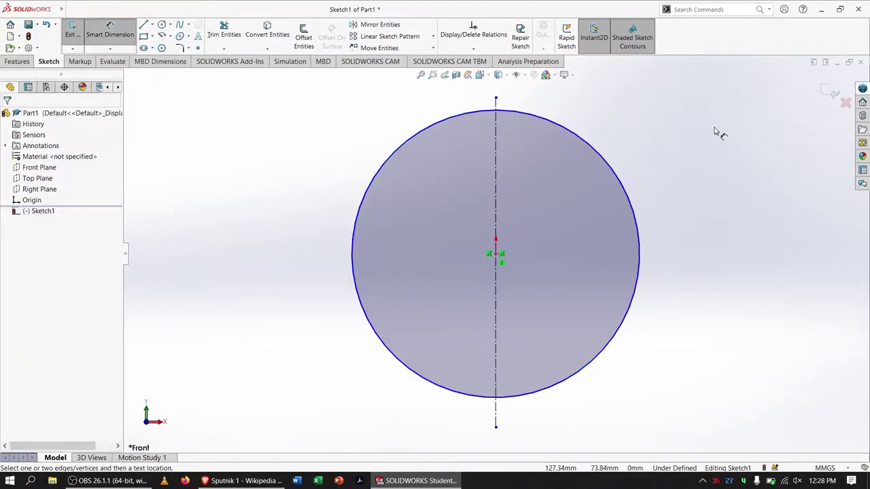
pyautogui.click(640, 235)
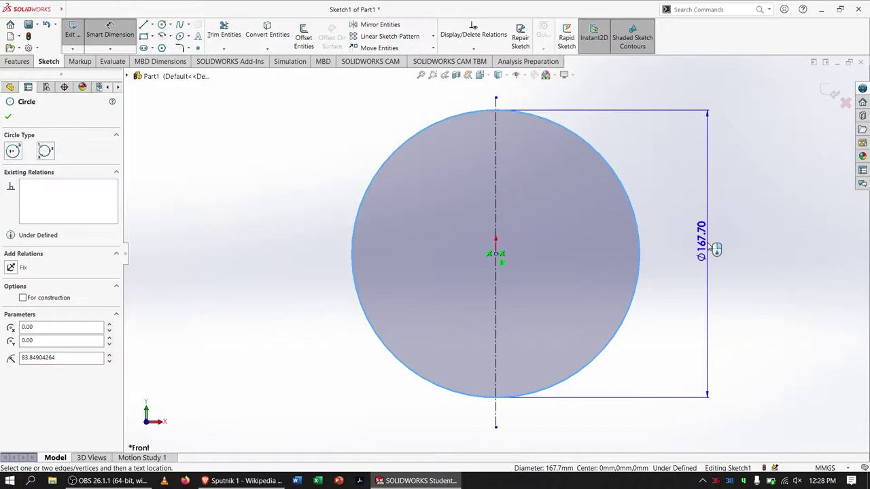
pyautogui.click(709, 238)
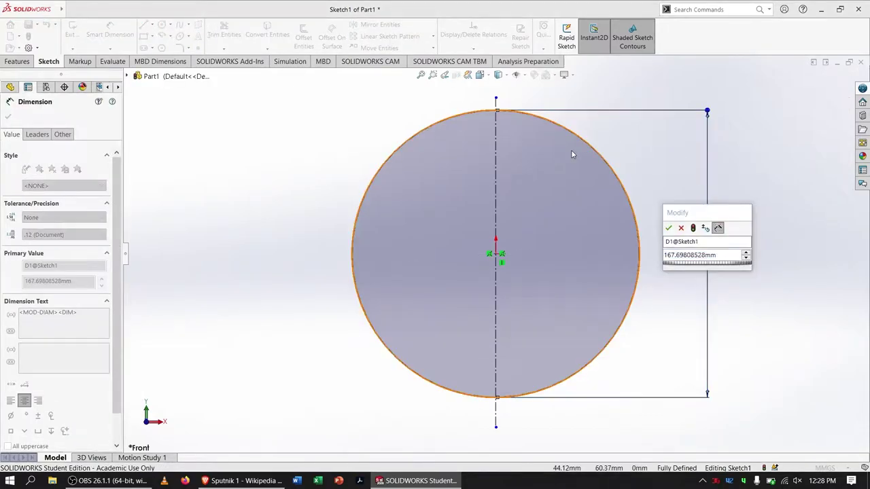
pyautogui.hotkey('alt', 'Tab')
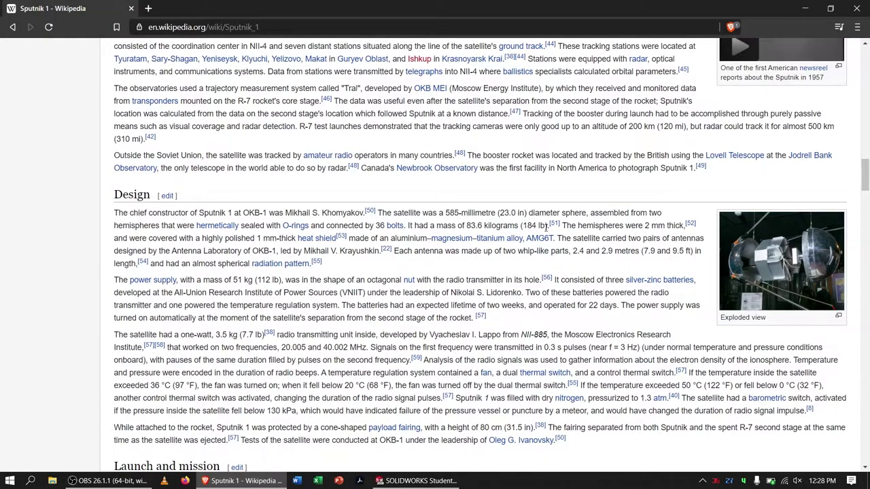
pyautogui.hotkey('alt', 'Tab')
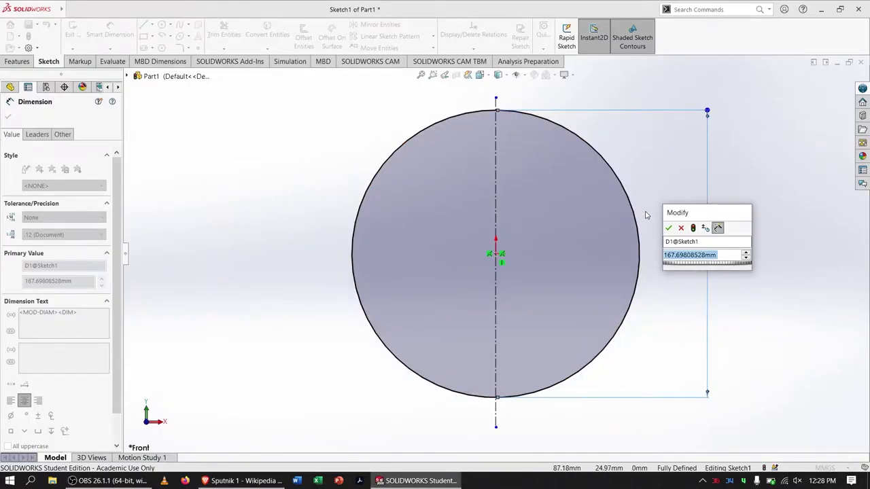
pyautogui.hotkey('alt', 'Tab')
pyautogui.hotkey('alt', 'Tab')
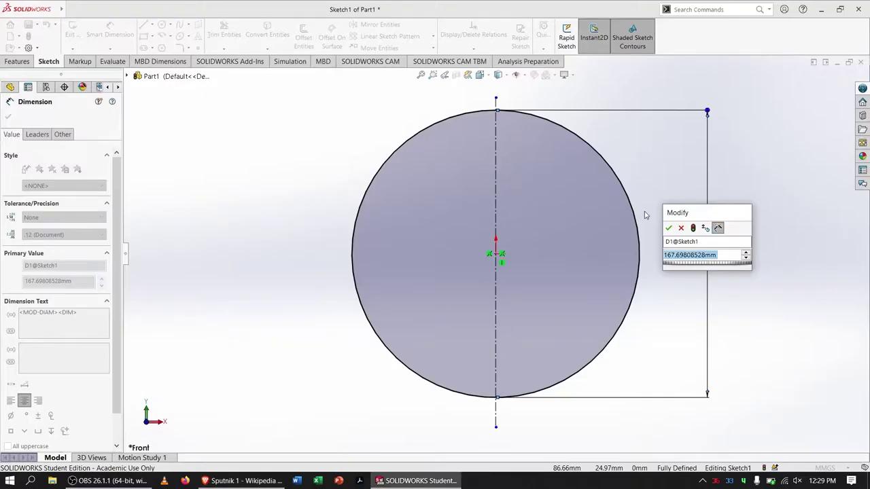
pyautogui.write('585')
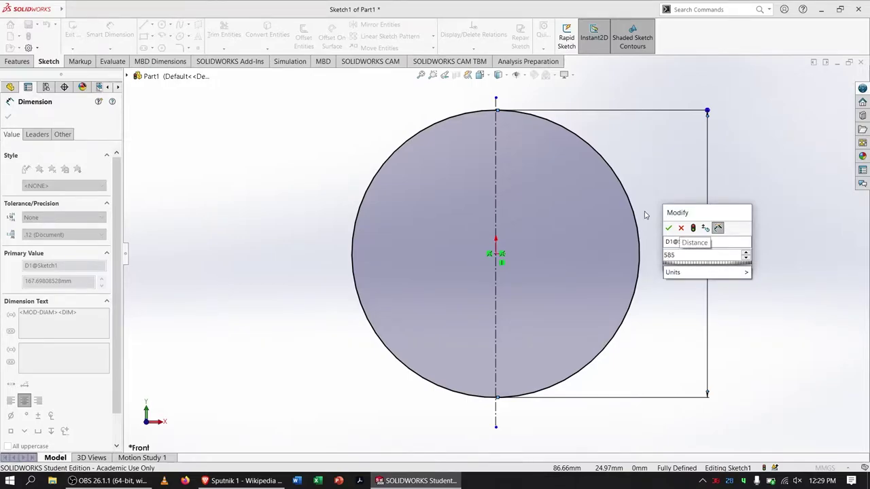
pyautogui.press('Return')
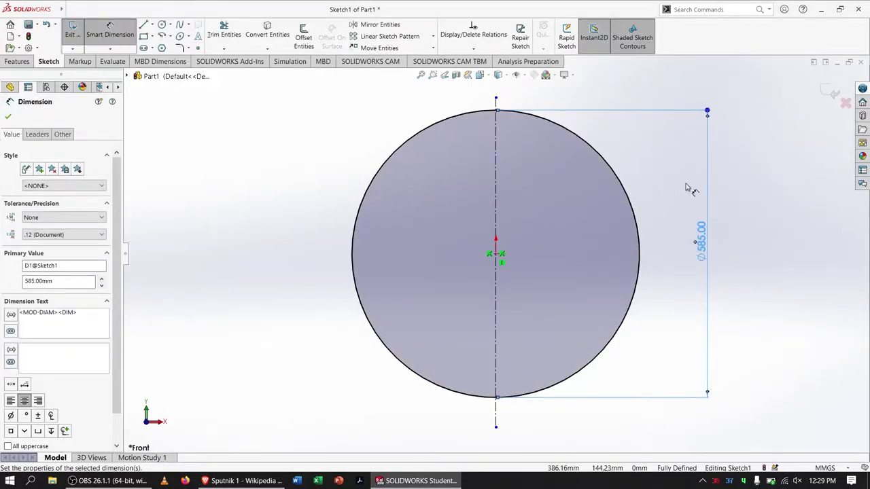
pyautogui.press('Escape')
# Offset the dimensioned circle inward by 2 mm to form the shell's wall thickness.
pyautogui.click(441, 121)
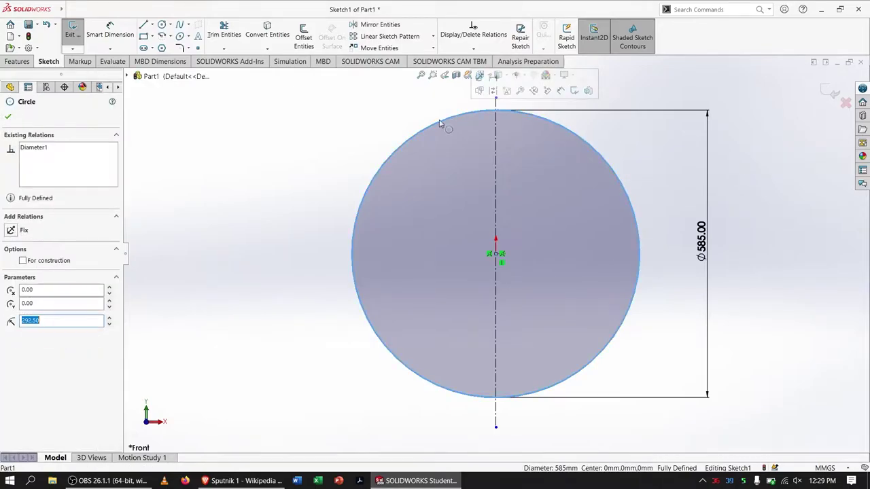
pyautogui.click(304, 37)
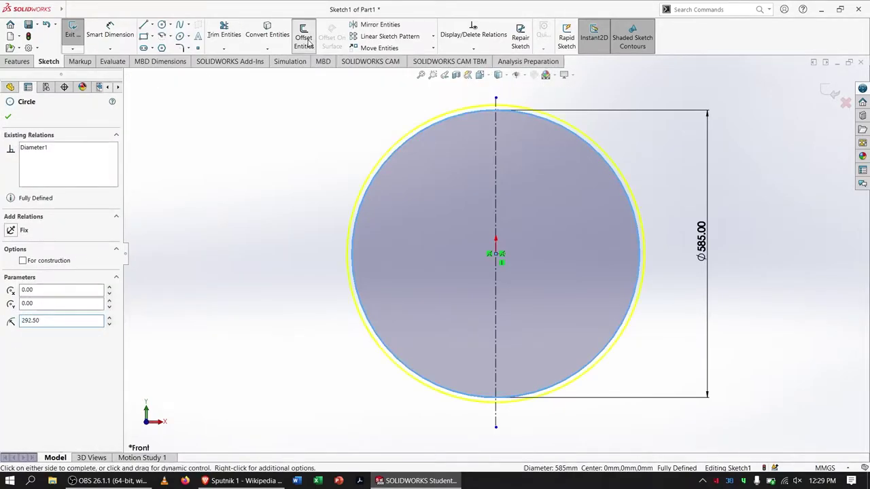
pyautogui.write('2')
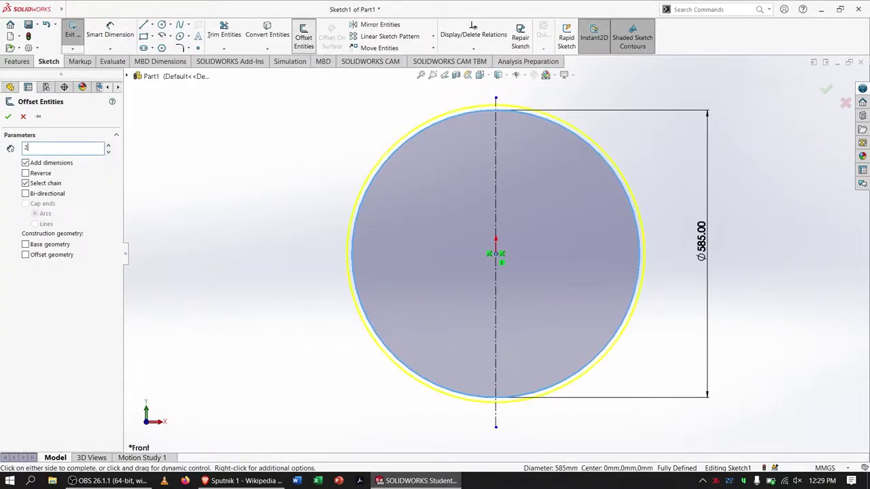
pyautogui.press('Return')
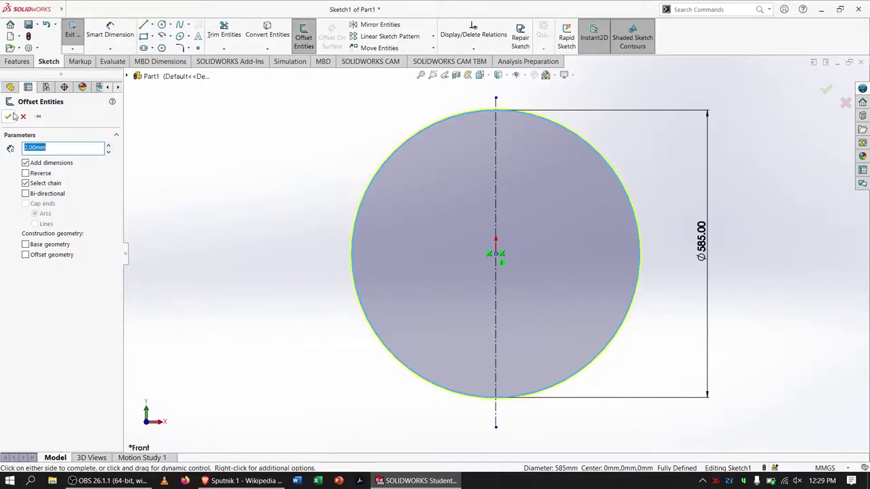
pyautogui.click(25, 173)
pyautogui.click(26, 174)
pyautogui.click(8, 117)
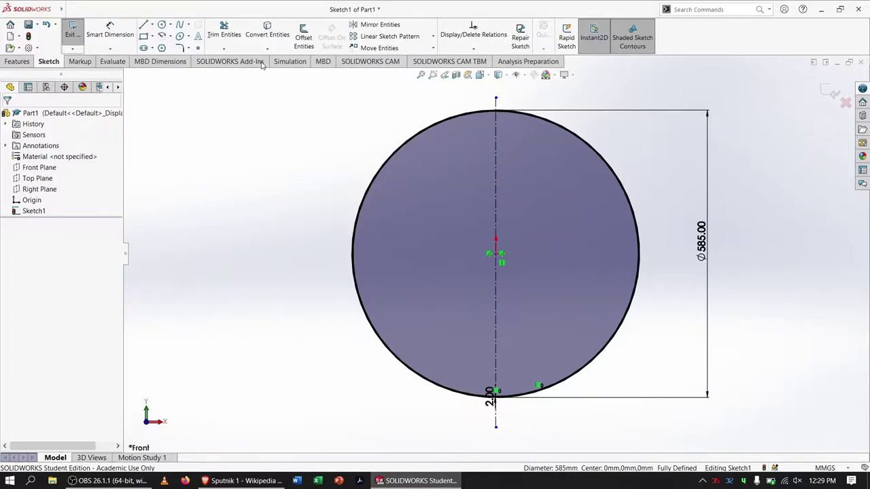
# Trim away the halves of both circles on the left side of the vertical centerline.
pyautogui.click(225, 32)
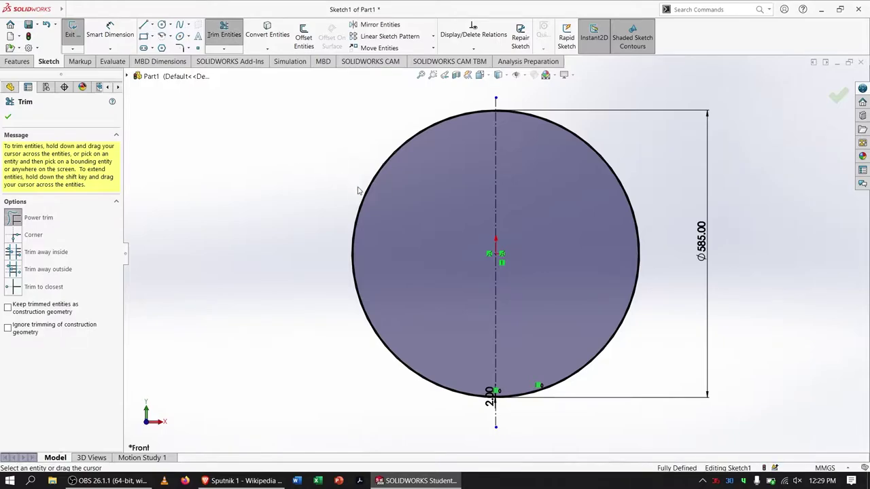
pyautogui.moveTo(349, 186); pyautogui.dragTo(406, 214)
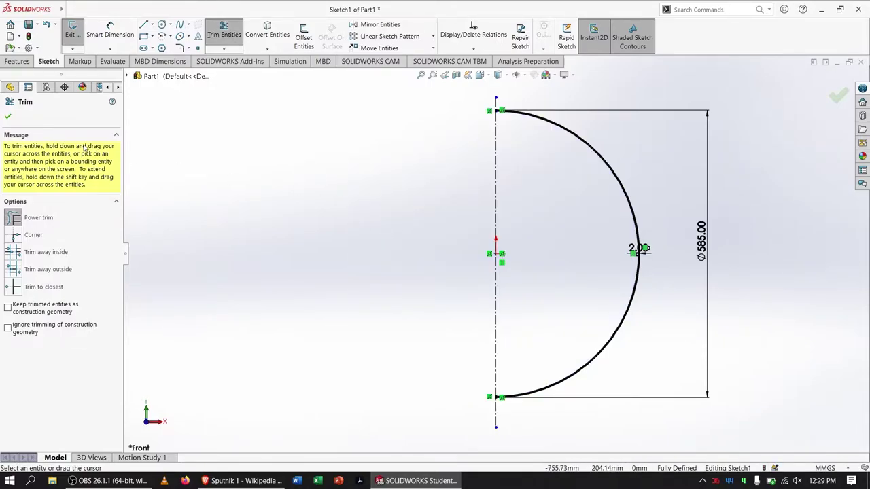
pyautogui.press('Escape')
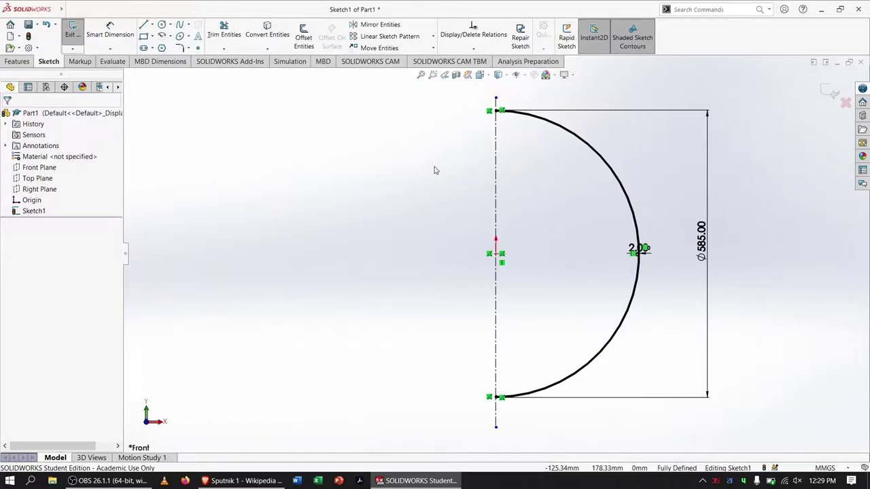
pyautogui.click(10, 66)
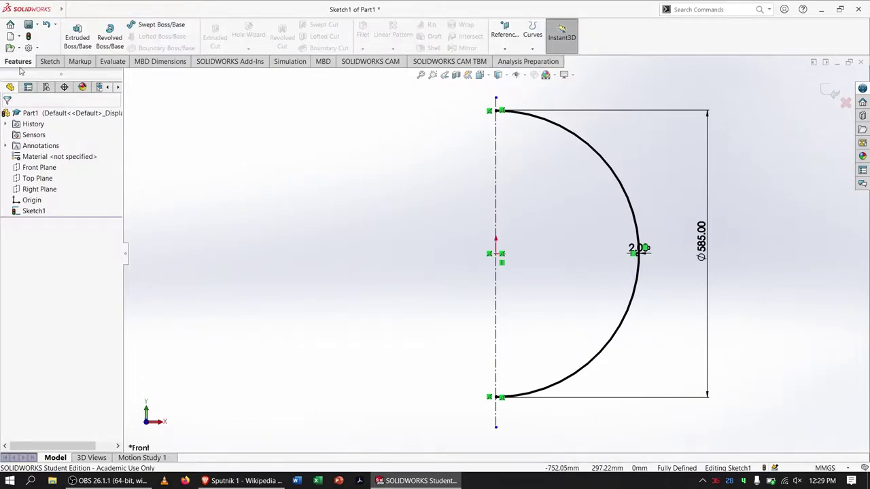
pyautogui.click(110, 38)
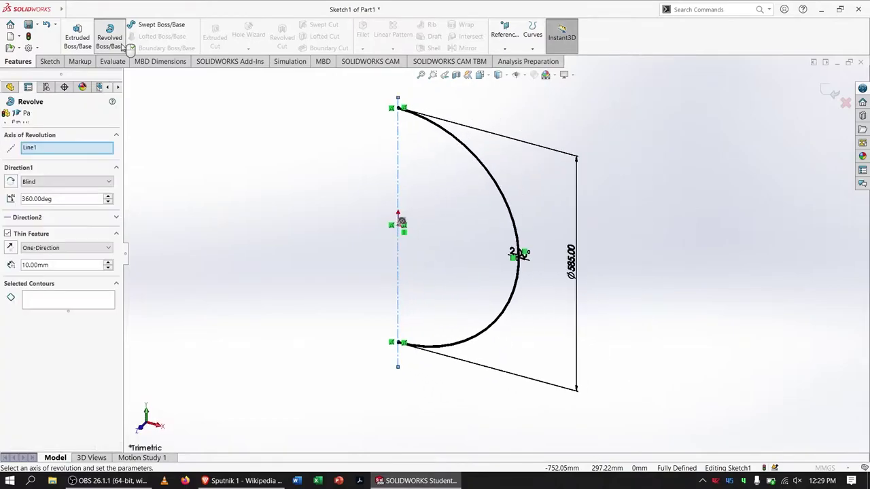
pyautogui.click(77, 148)
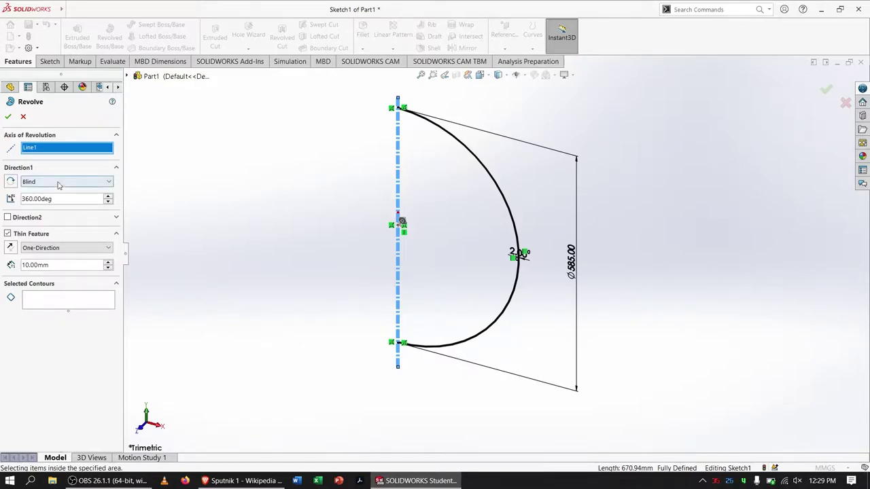
pyautogui.click(39, 235)
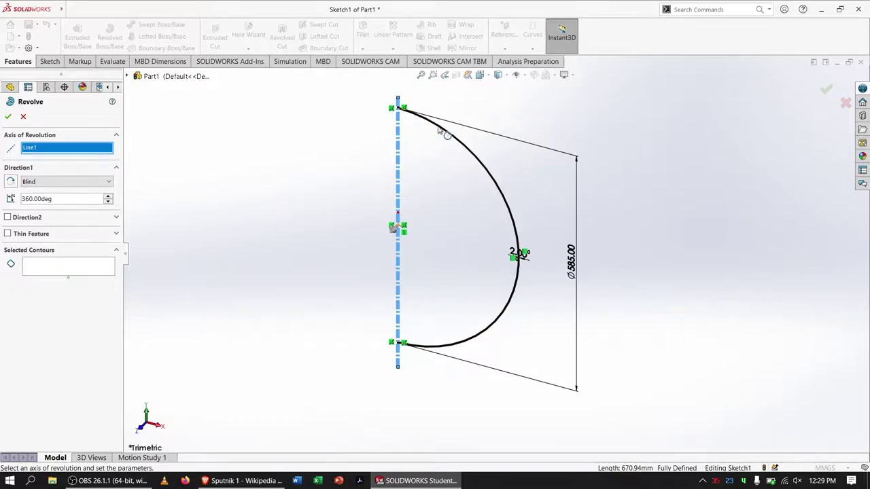
pyautogui.click(23, 116)
# Sketch a 2 mm vertical line along the centerline joining the upper endpoints of the two concentric arcs.
pyautogui.scroll(-2, 411, 115)
pyautogui.scroll(-3, 411, 115)
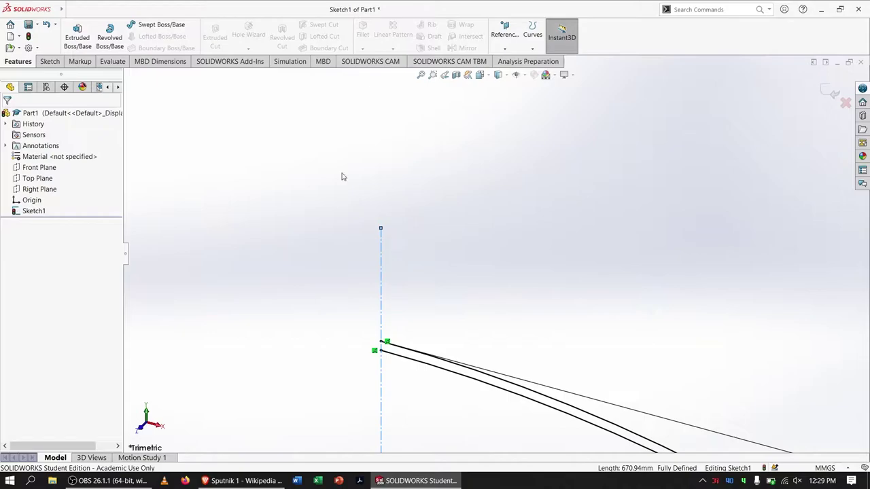
pyautogui.click(58, 64)
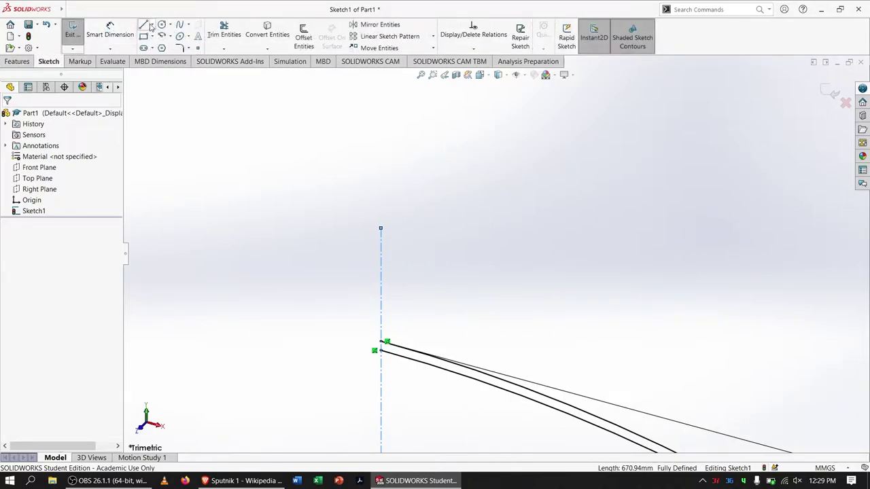
pyautogui.click(143, 24)
pyautogui.moveTo(382, 343); pyautogui.dragTo(382, 350)
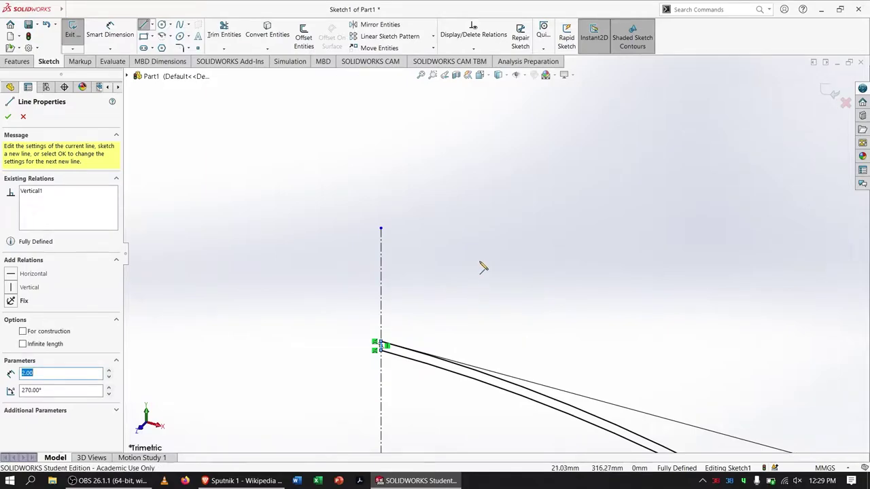
# Sketch a line joining the lower endpoints of the two arcs at the centerline to close the shell profile.
pyautogui.scroll(5, 492, 320)
pyautogui.scroll(6, 492, 388)
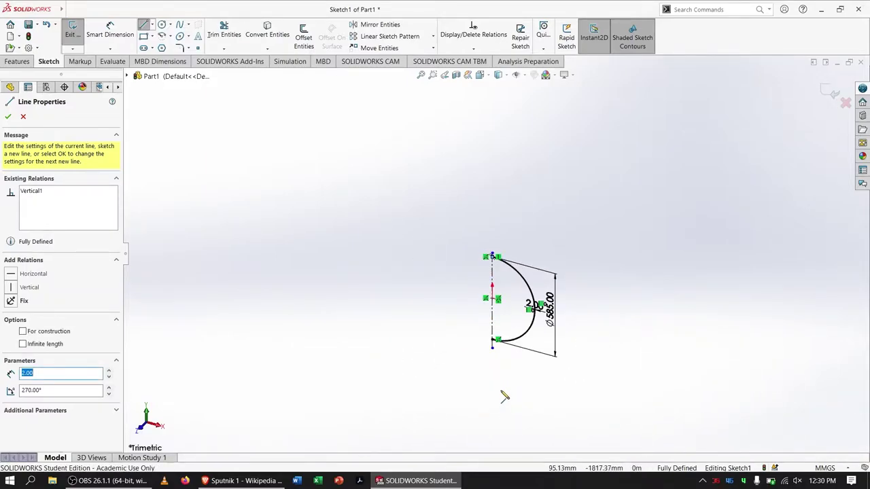
pyautogui.scroll(-6, 487, 192)
pyautogui.scroll(5, 469, 350)
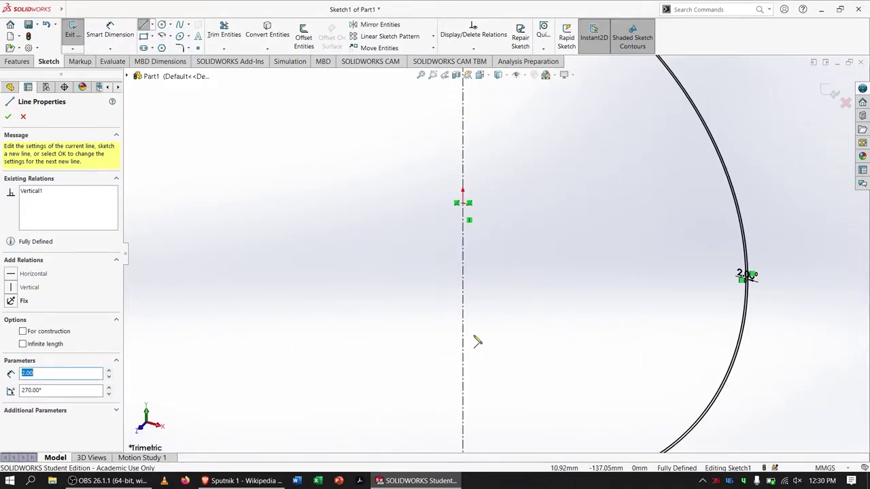
pyautogui.scroll(-4, 493, 326)
pyautogui.scroll(-4, 488, 302)
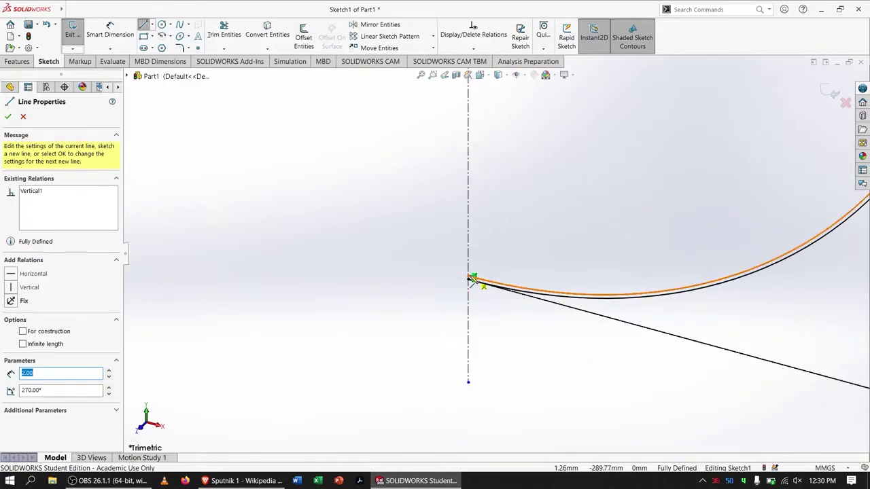
pyautogui.click(473, 280)
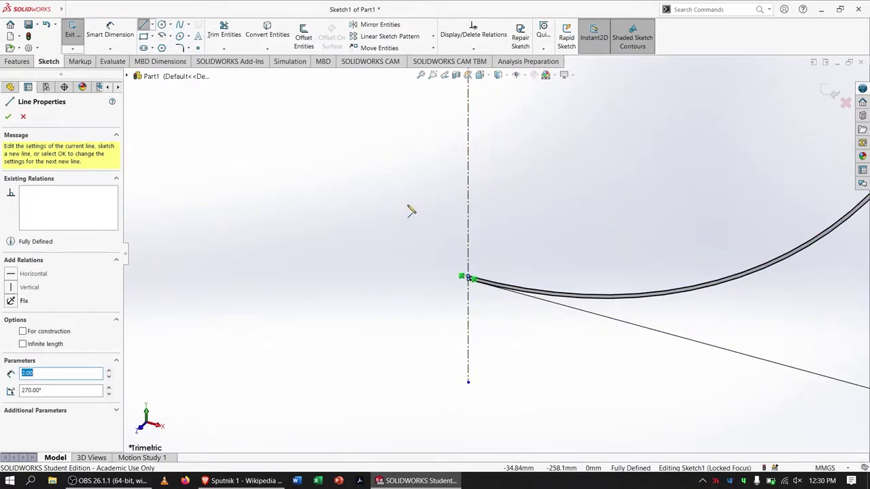
pyautogui.press('Escape')
pyautogui.scroll(-5, 474, 282)
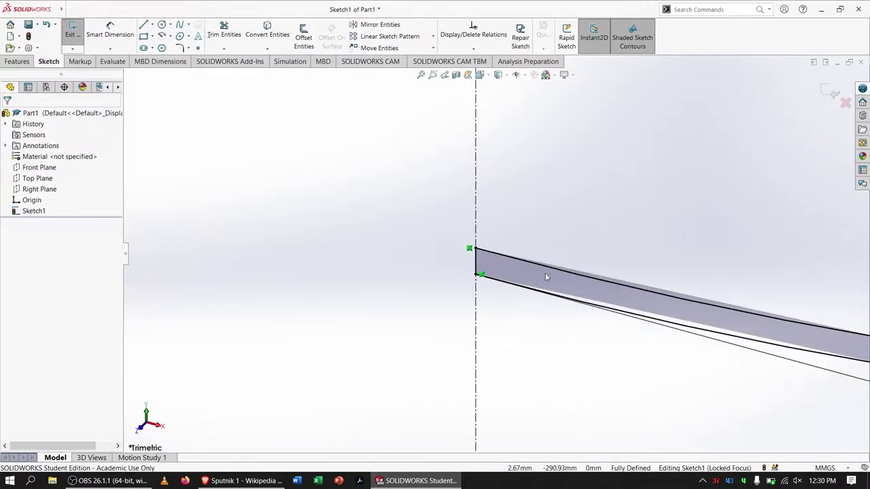
pyautogui.scroll(8, 567, 289)
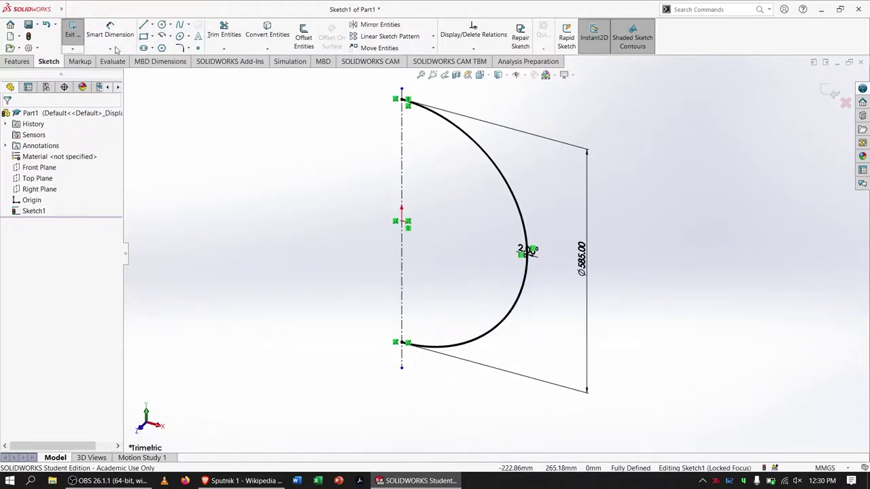
# Revolve the closed profile 360 degrees about the vertical centerline as a solid, and show it in isometric view.
pyautogui.click(18, 61)
pyautogui.click(103, 41)
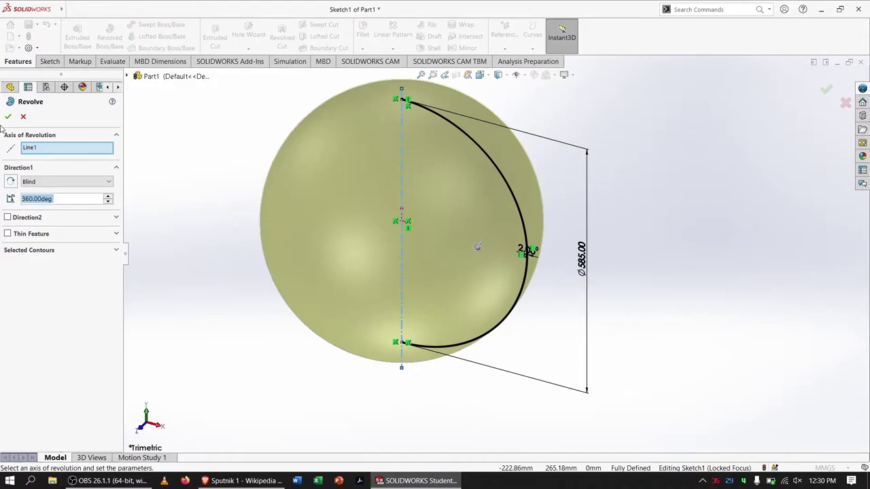
pyautogui.click(8, 116)
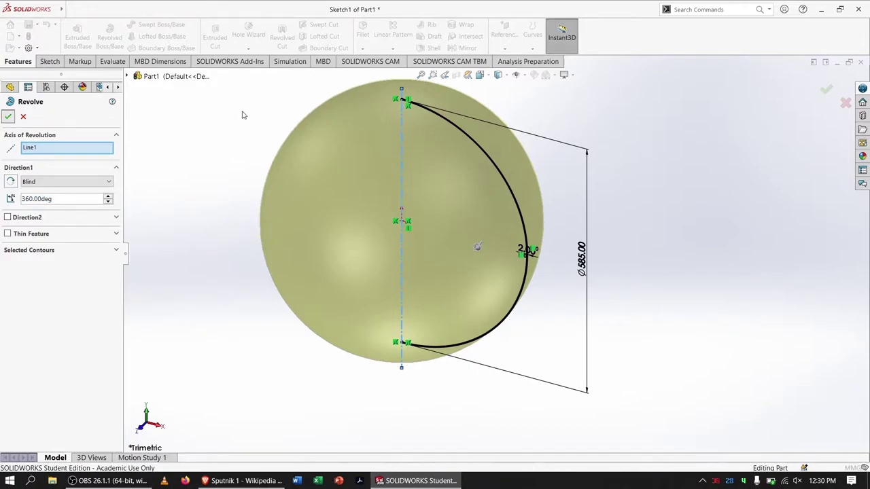
pyautogui.hotkey('ctrl', '7')
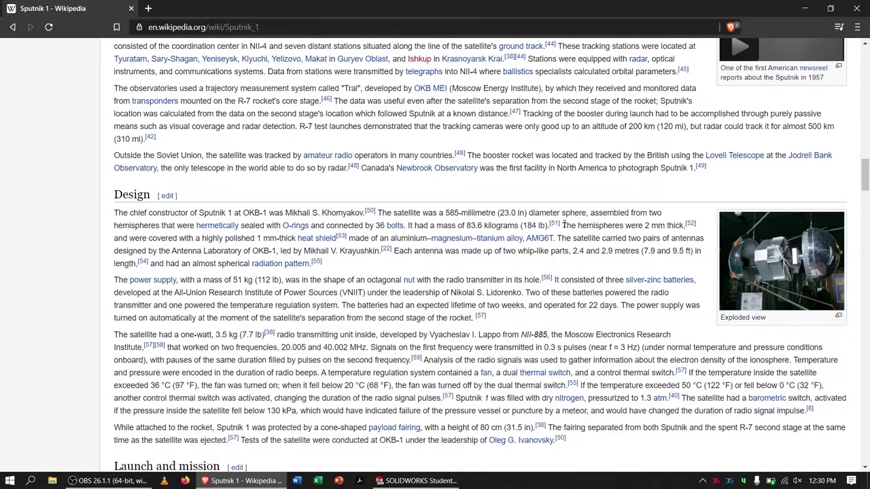
# Check the Wikipedia article's Design section for the hemispheres' thickness and the heat shield's thickness and material.
pyautogui.moveTo(561, 225); pyautogui.dragTo(698, 230)
pyautogui.moveTo(114, 239); pyautogui.dragTo(557, 238)
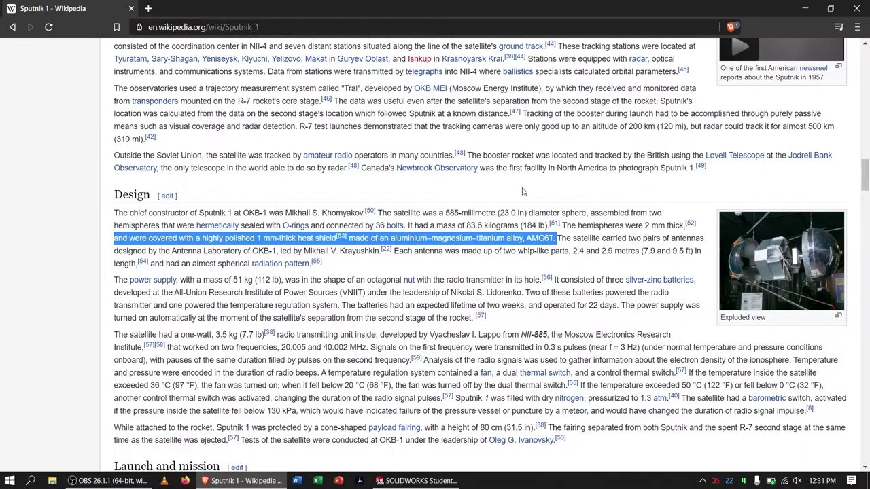
# Switch back to SOLIDWORKS and start a new sketch on the Front Plane.
pyautogui.hotkey('alt', 'Tab')
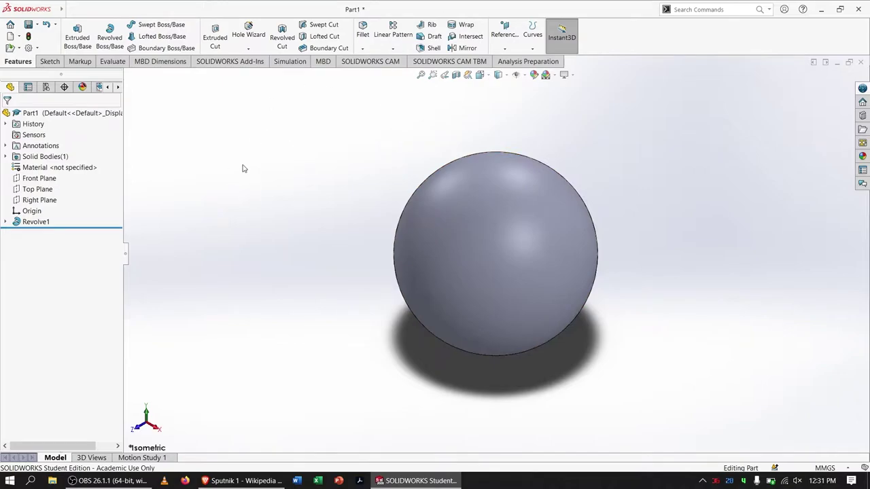
pyautogui.click(39, 180)
pyautogui.click(51, 166)
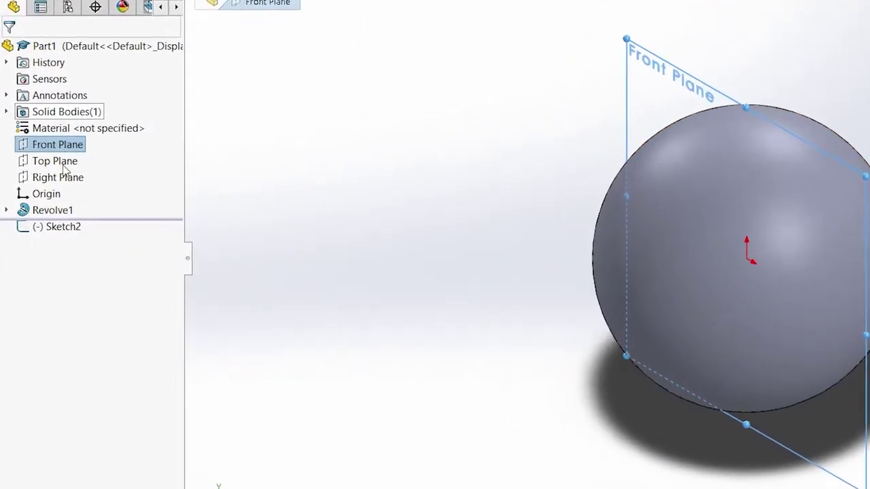
# View the new sketch face-on and offset the sphere's silhouette edge outward by 1 mm.
pyautogui.rightClick(90, 221)
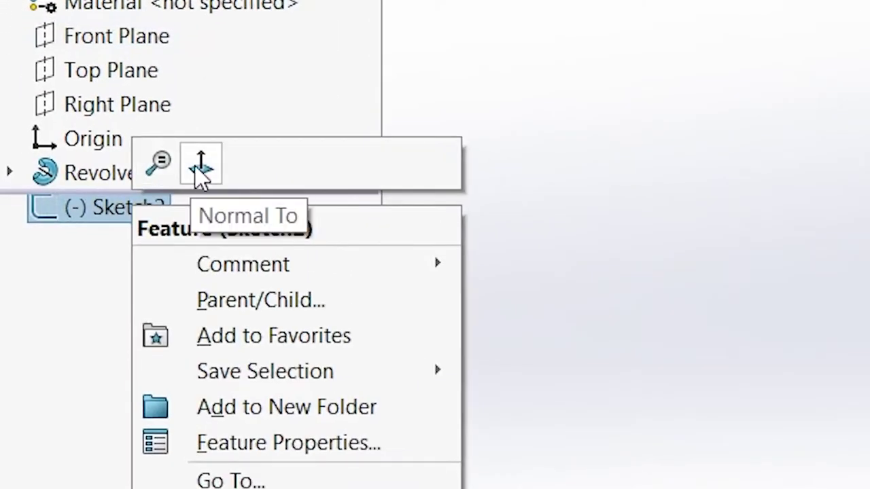
pyautogui.click(199, 170)
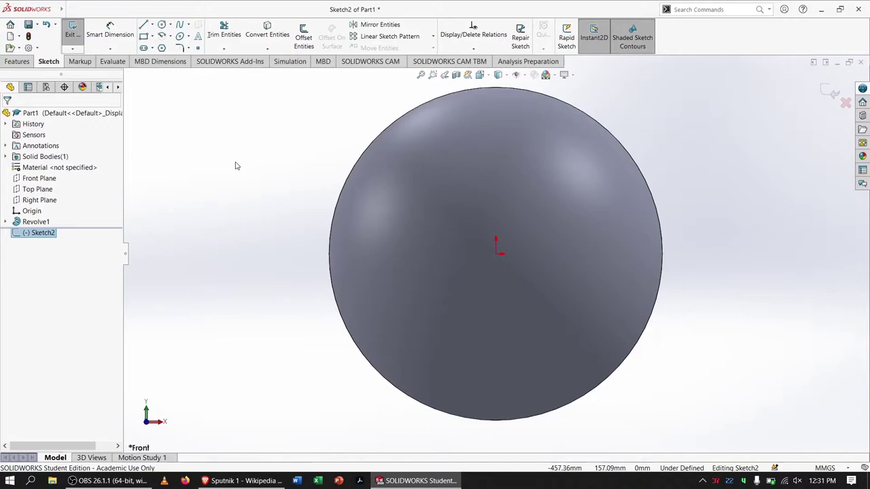
pyautogui.click(261, 164)
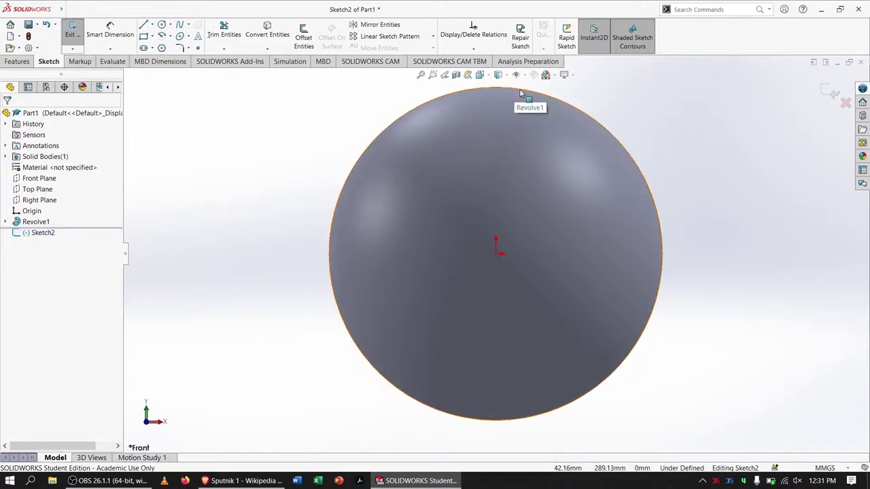
pyautogui.click(313, 47)
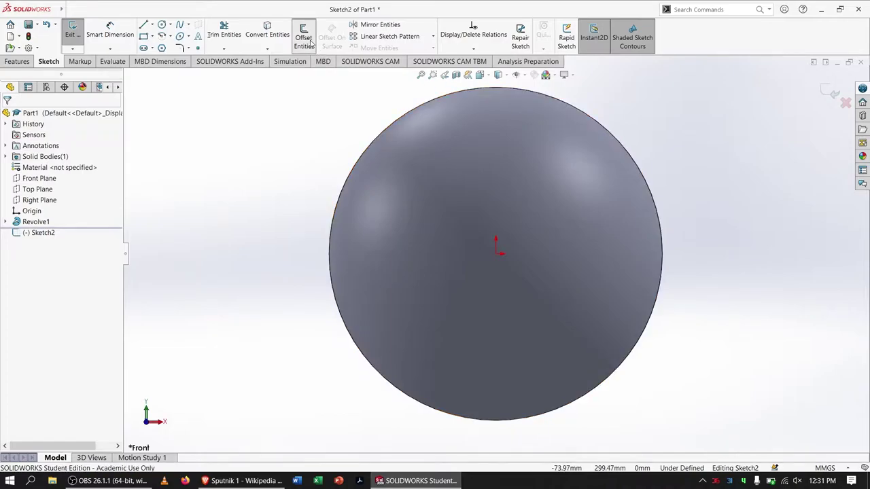
pyautogui.click(413, 113)
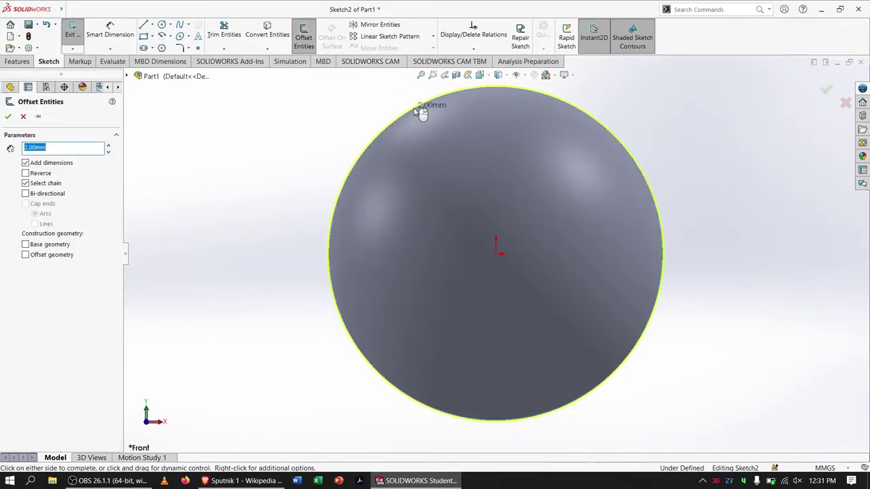
pyautogui.write('1')
pyautogui.press('Return')
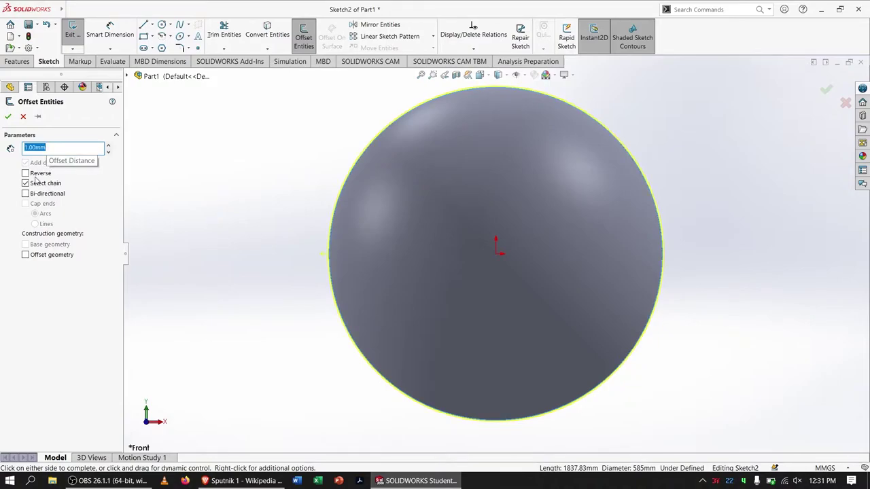
pyautogui.scroll(-5, 377, 129)
pyautogui.scroll(-2, 575, 301)
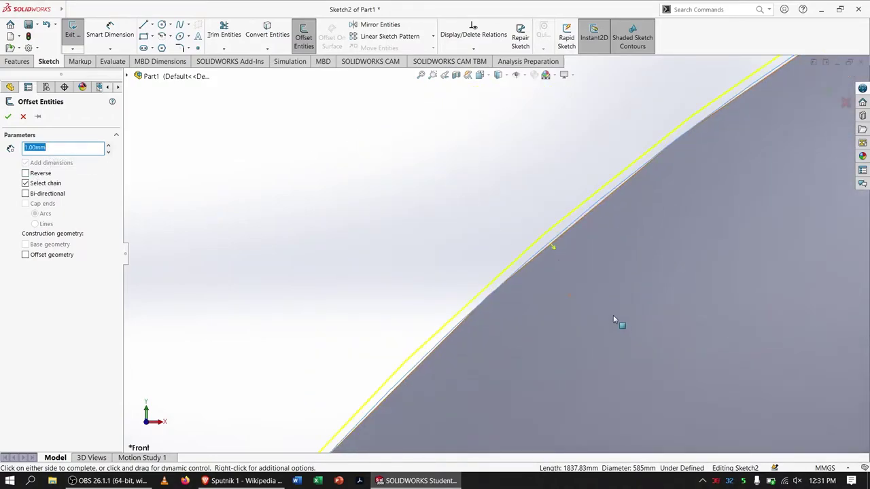
pyautogui.write('1')
pyautogui.press('Return')
pyautogui.press('Return')
pyautogui.press('f')
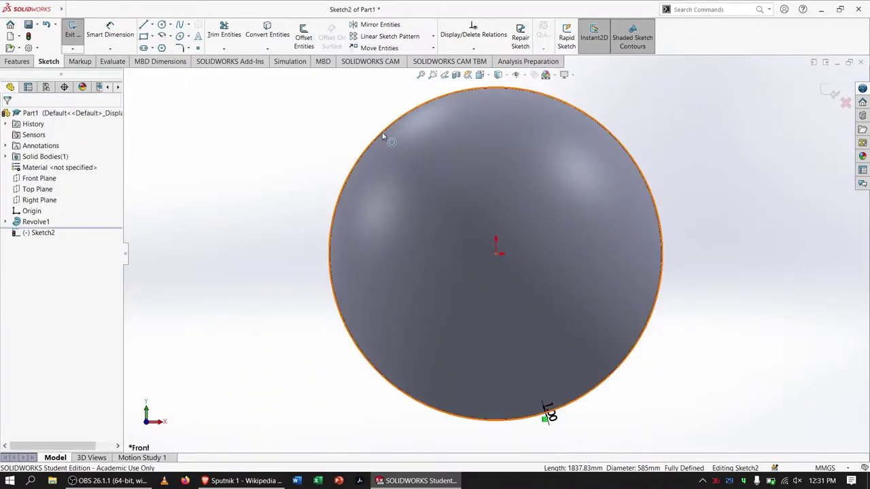
# Convert the sphere's silhouette edge into a sketch circle inside the offset circle.
pyautogui.scroll(-6, 386, 138)
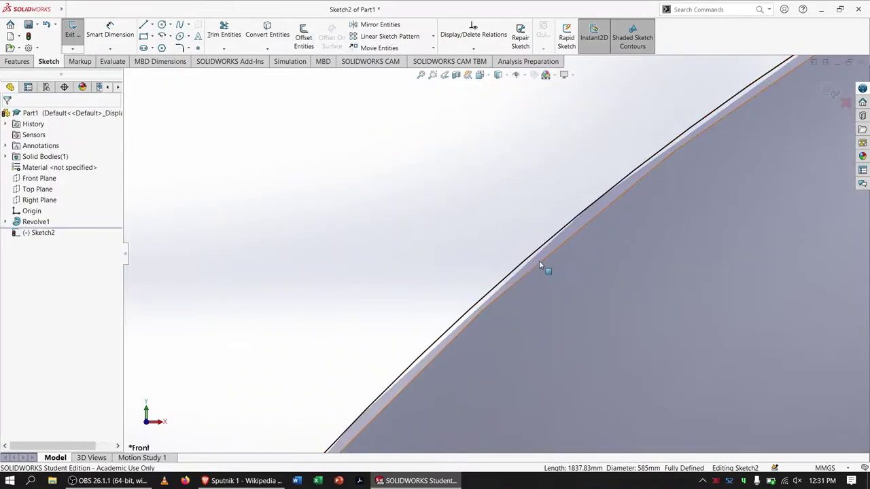
pyautogui.press('f')
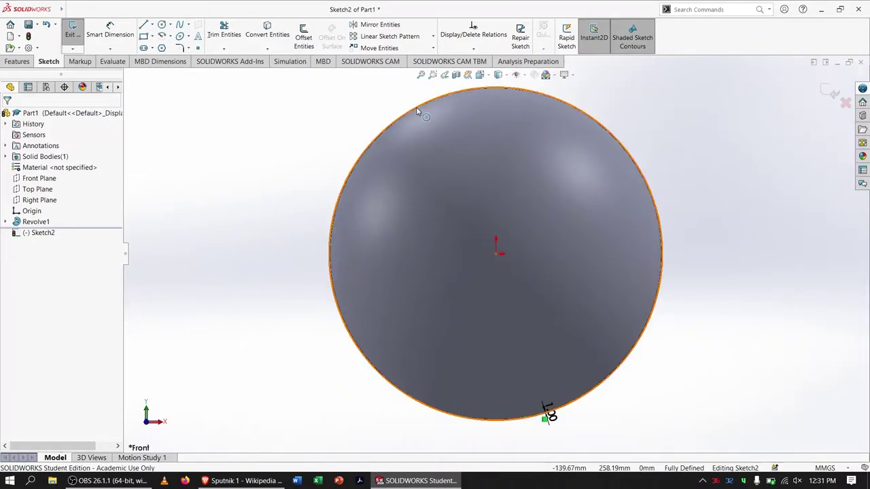
pyautogui.scroll(-3, 425, 121)
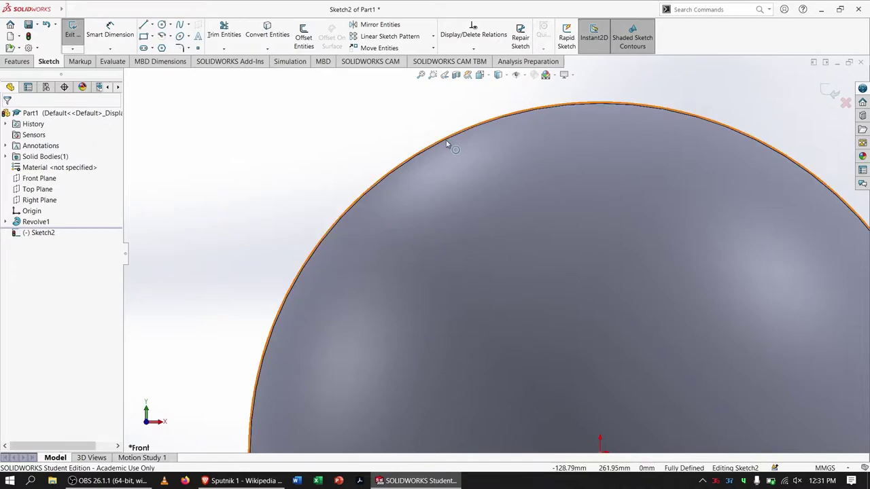
pyautogui.click(450, 145)
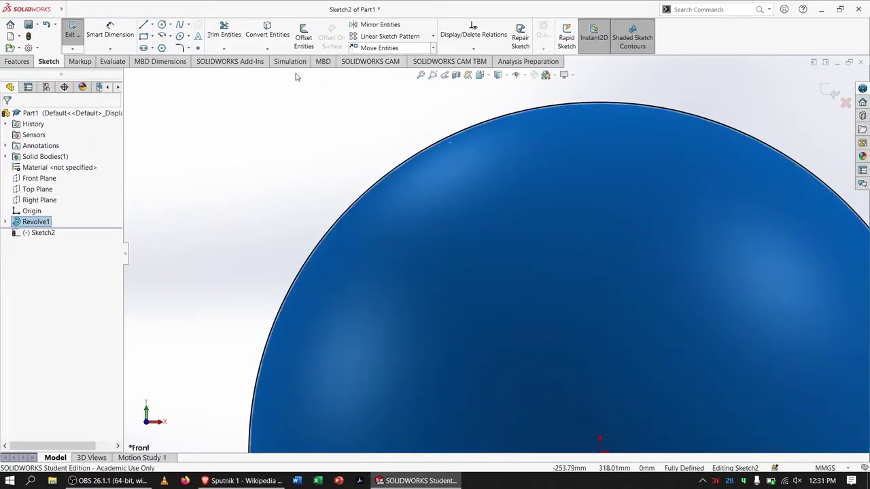
pyautogui.scroll(-3, 428, 165)
pyautogui.press('Escape')
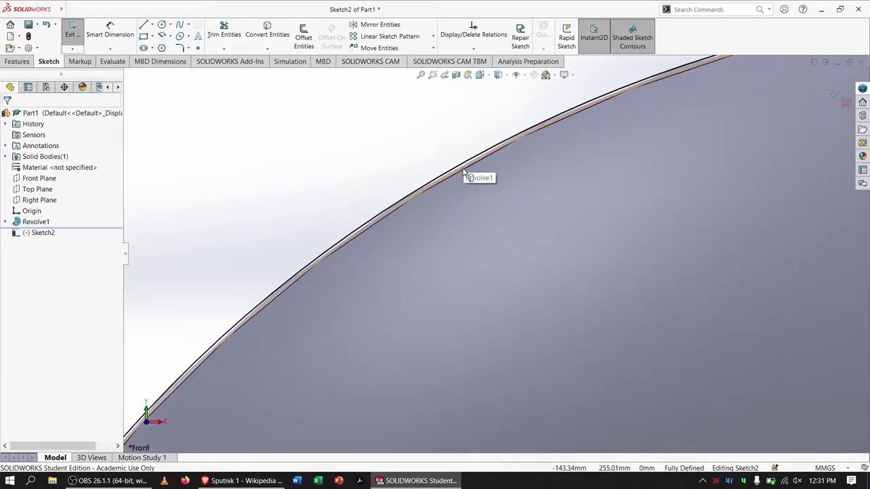
pyautogui.click(466, 171)
pyautogui.click(265, 35)
pyautogui.press('f')
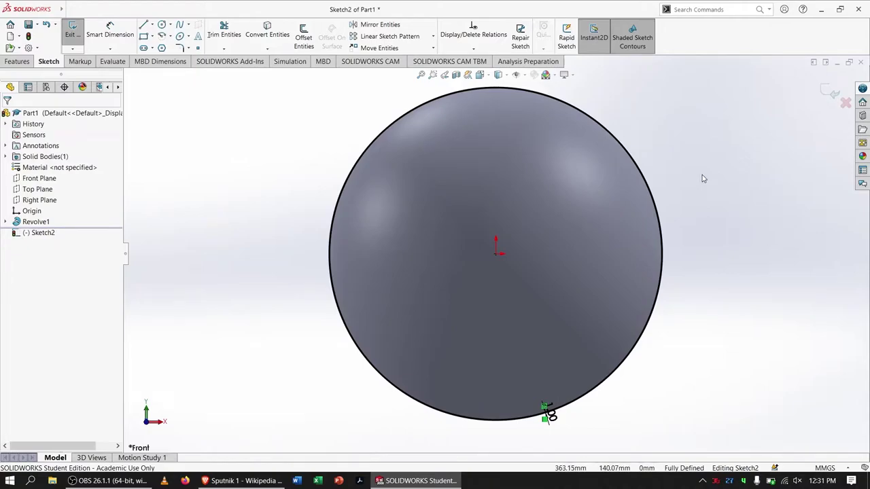
# Sketch a vertical line from the topmost point to the bottommost point of the outer offset circle.
pyautogui.click(144, 24)
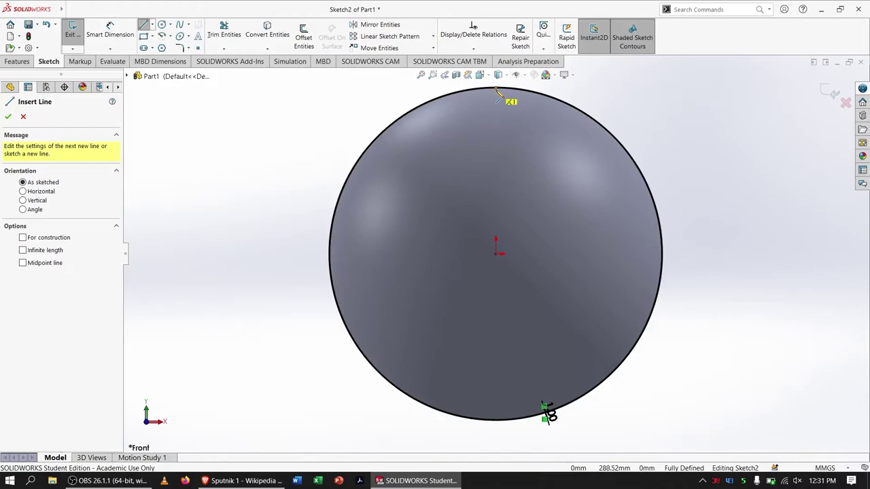
pyautogui.scroll(-5, 509, 102)
pyautogui.scroll(4, 506, 245)
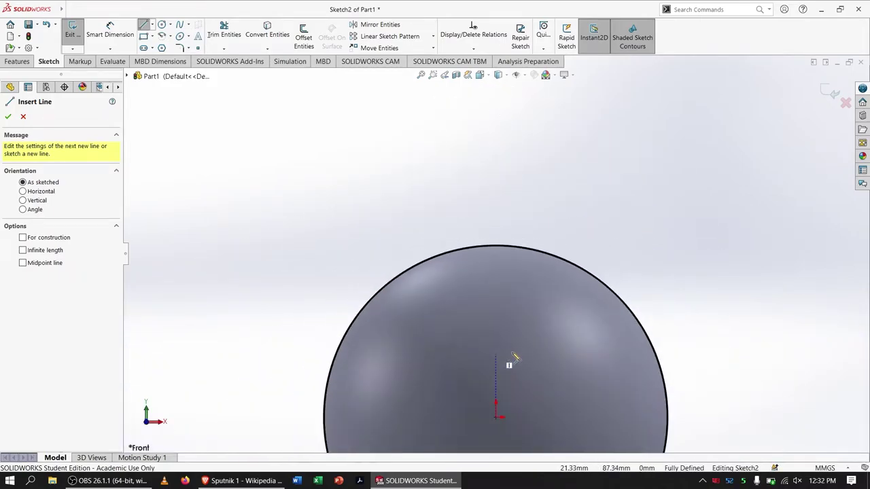
pyautogui.scroll(-3, 498, 251)
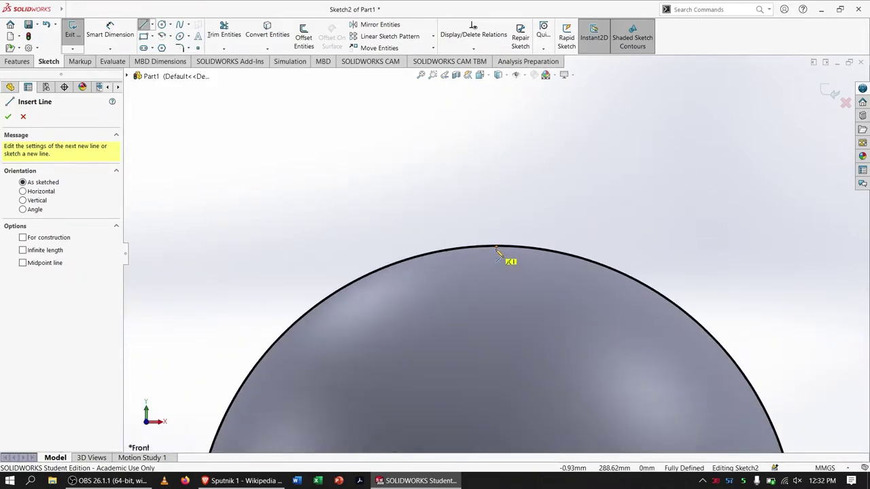
pyautogui.scroll(-5, 498, 252)
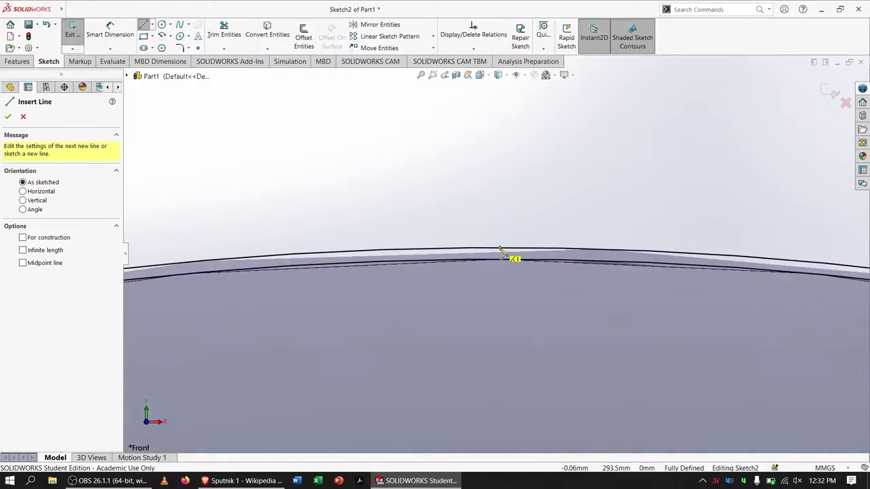
pyautogui.scroll(5, 501, 370)
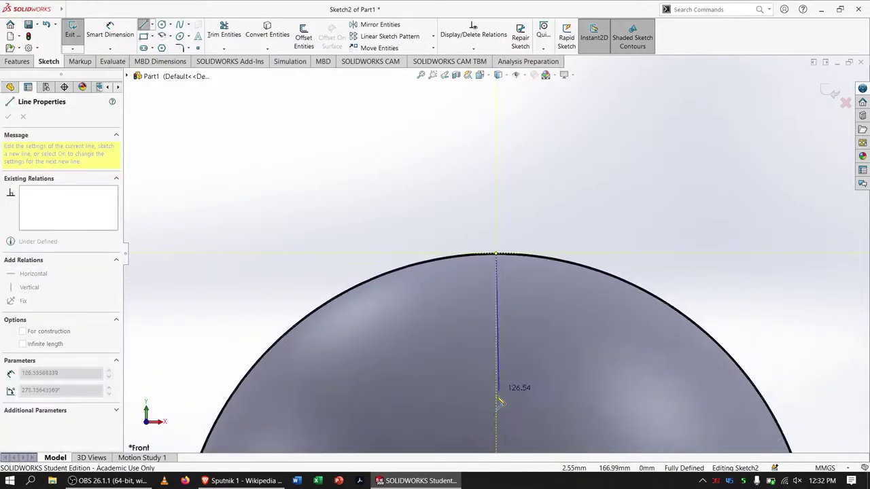
pyautogui.scroll(2, 499, 408)
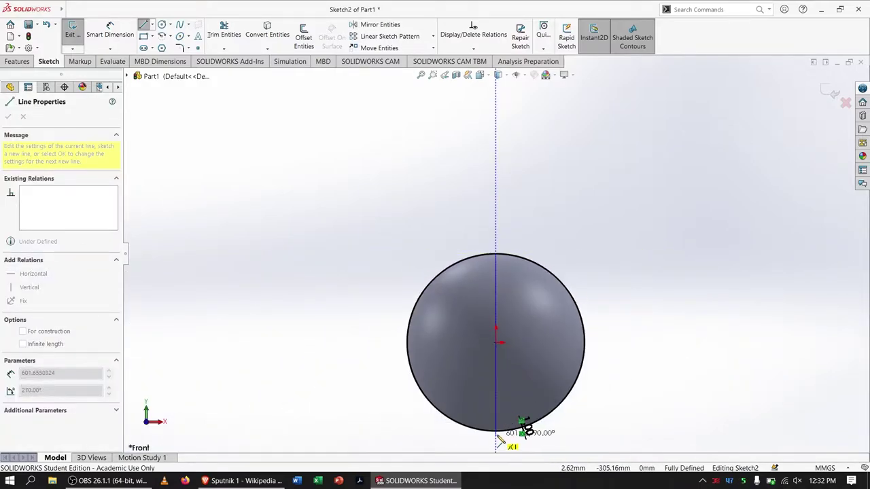
pyautogui.scroll(-4, 521, 421)
pyautogui.scroll(-4, 500, 340)
pyautogui.scroll(3, 504, 258)
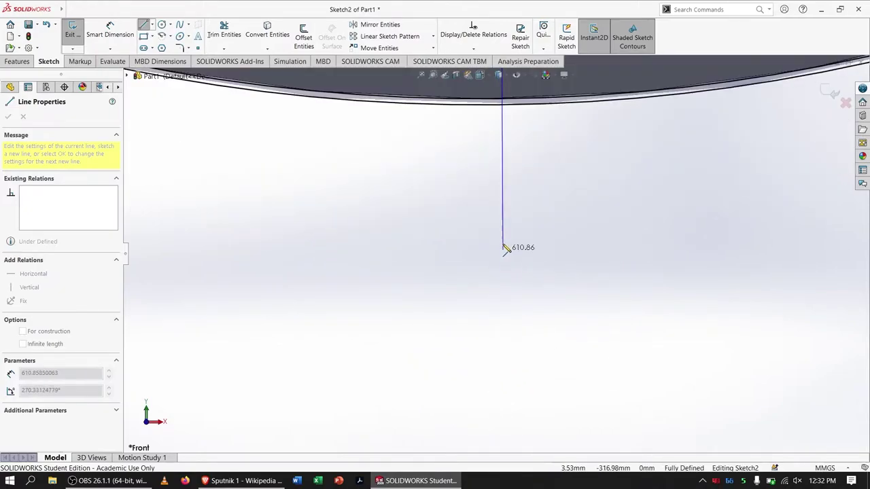
pyautogui.scroll(-3, 503, 207)
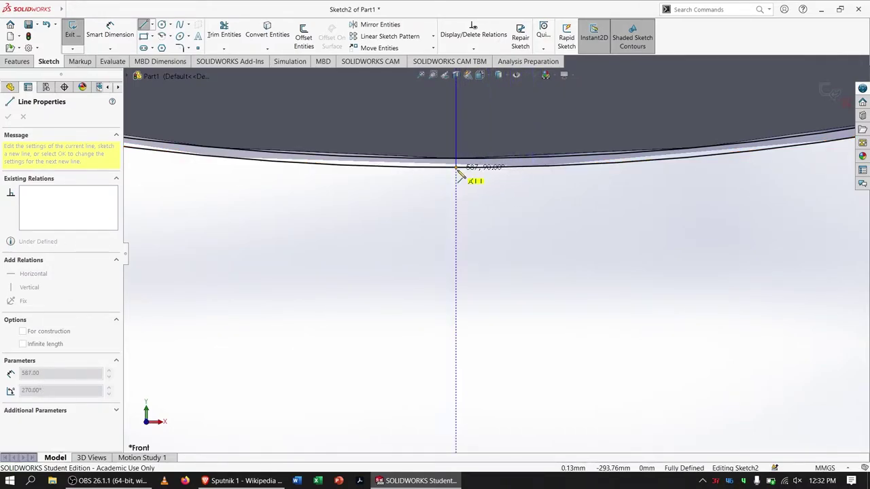
pyautogui.click(456, 168)
pyautogui.press('Escape')
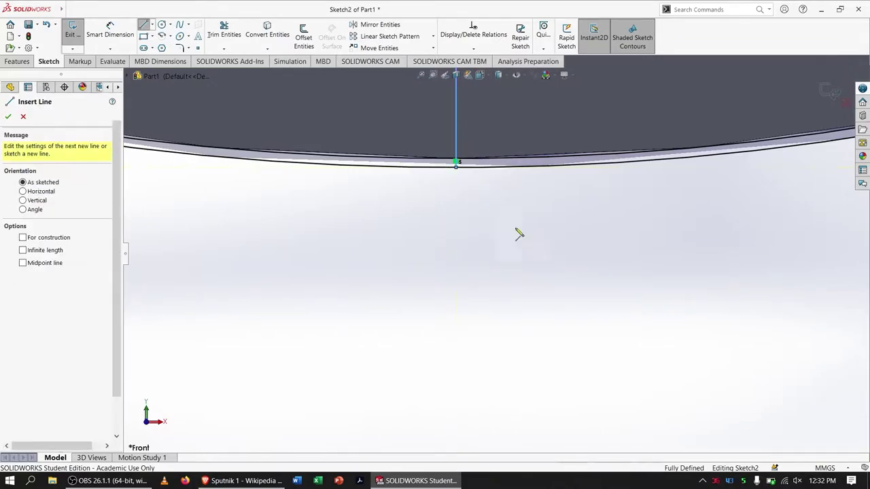
pyautogui.press('Escape')
# Trim away the left halves of both sketch circles up to the vertical line.
pyautogui.scroll(10, 469, 204)
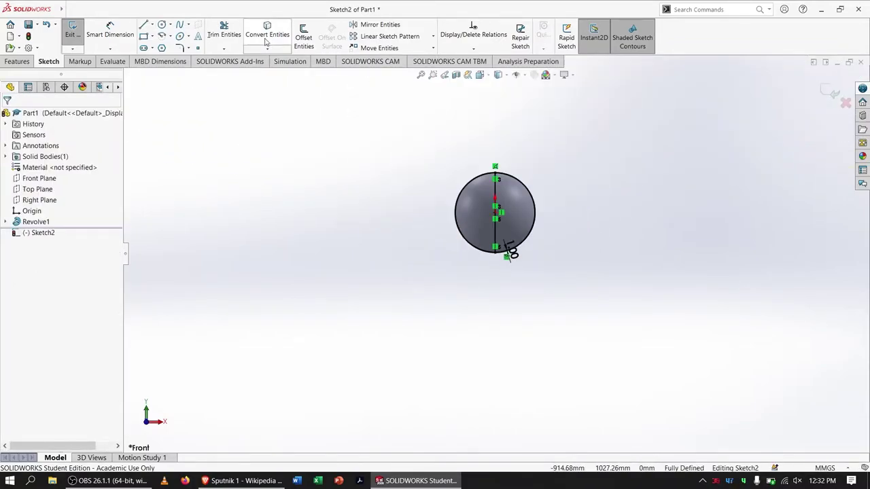
pyautogui.click(222, 34)
pyautogui.scroll(-5, 499, 204)
pyautogui.moveTo(377, 202); pyautogui.dragTo(430, 254)
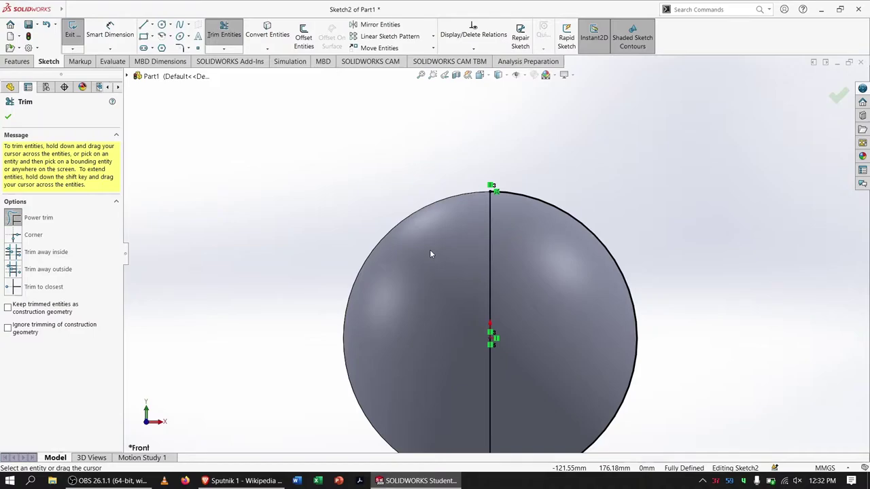
pyautogui.press('Escape')
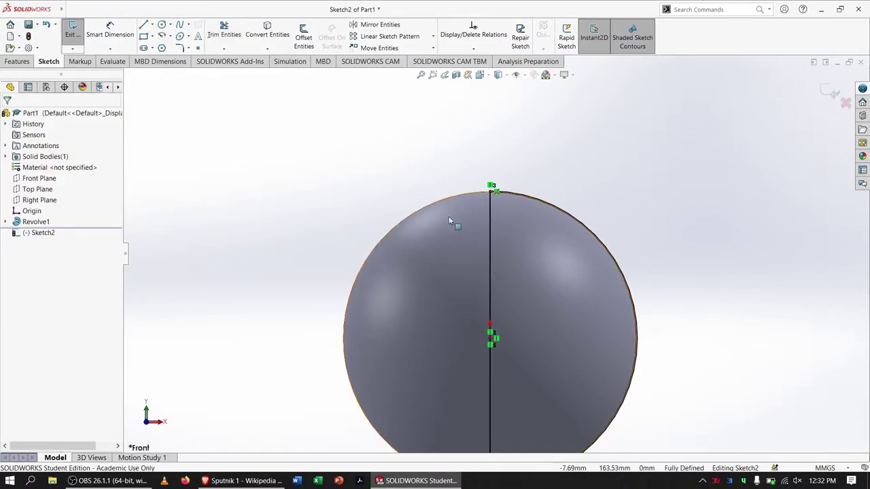
# Trim the vertical line's long middle portion inside the inner arc, keeping only the short end segments between the arcs.
pyautogui.click(224, 34)
pyautogui.moveTo(381, 250)
pyautogui.mouseDown()
pyautogui.moveTo(422, 269)
pyautogui.moveTo(534, 288)
pyautogui.mouseUp()
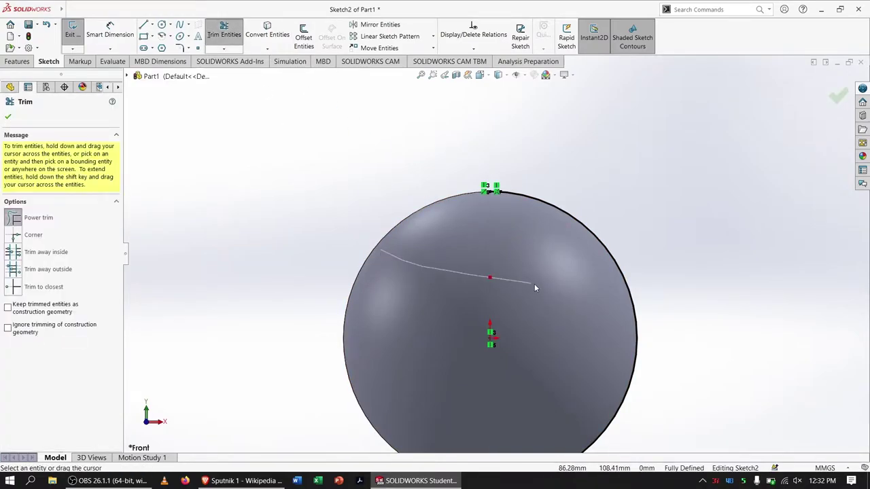
pyautogui.press('Escape')
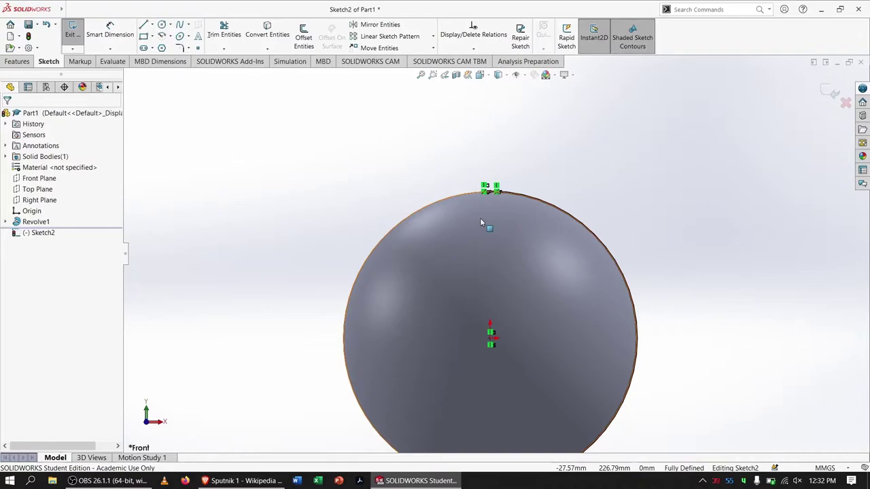
# Revolve the thin half-ring profile 360 degrees about the short vertical line at its upper end, with the result merged.
pyautogui.scroll(-10, 495, 203)
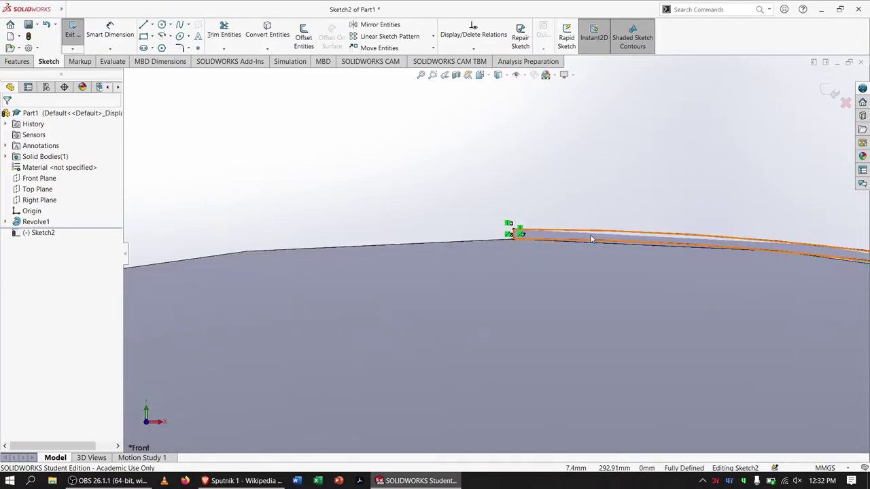
pyautogui.click(18, 61)
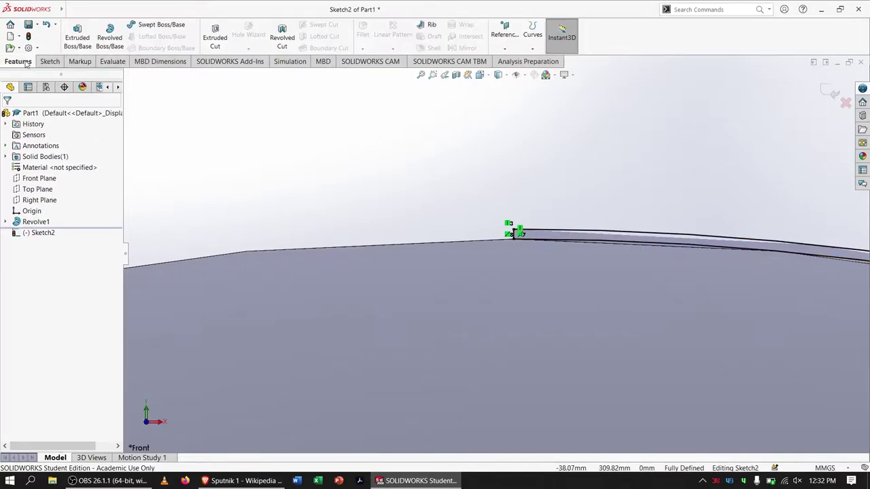
pyautogui.click(109, 37)
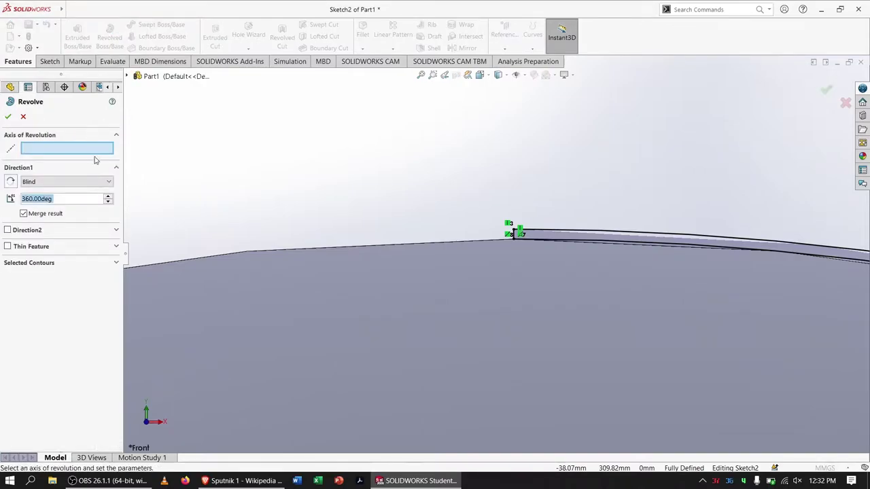
pyautogui.click(517, 236)
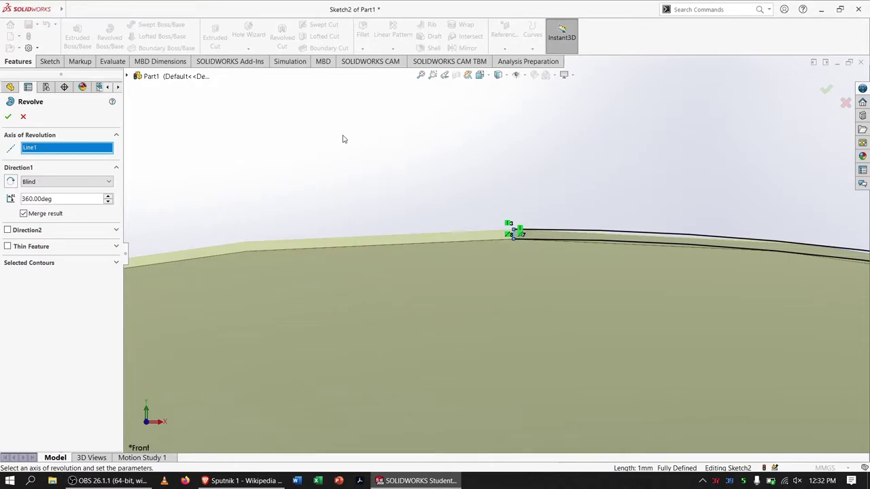
pyautogui.click(8, 118)
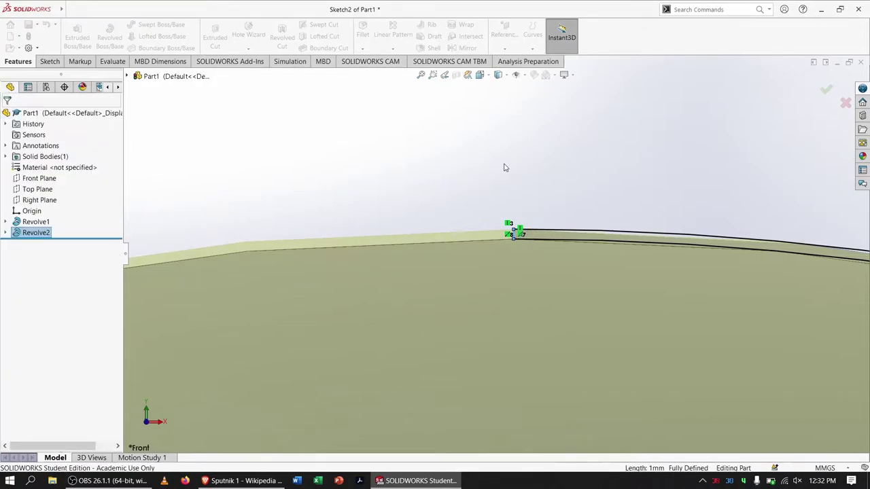
pyautogui.scroll(5, 558, 296)
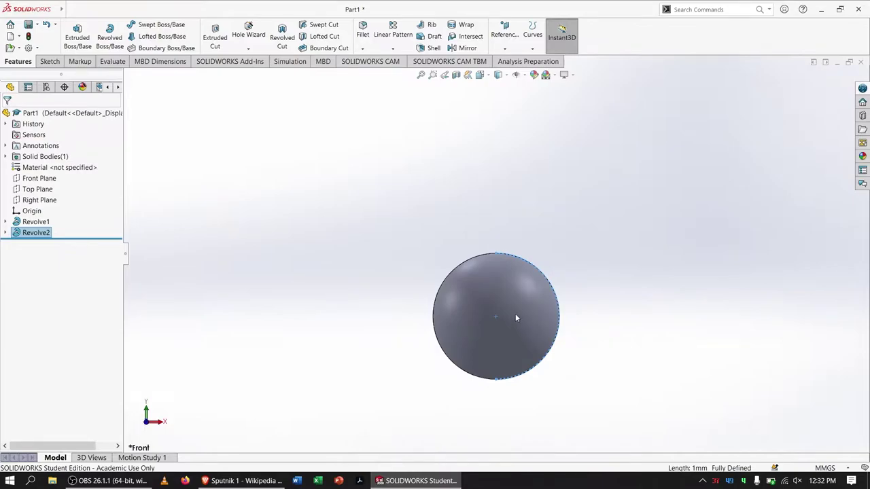
pyautogui.press('f')
pyautogui.click(286, 195)
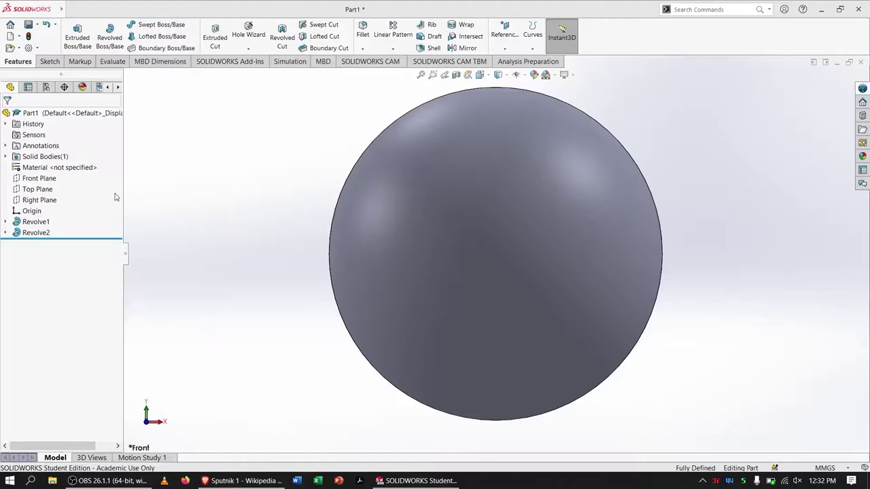
# Rename the first revolve feature as Body.
pyautogui.click(35, 222)
pyautogui.rightClick(34, 222)
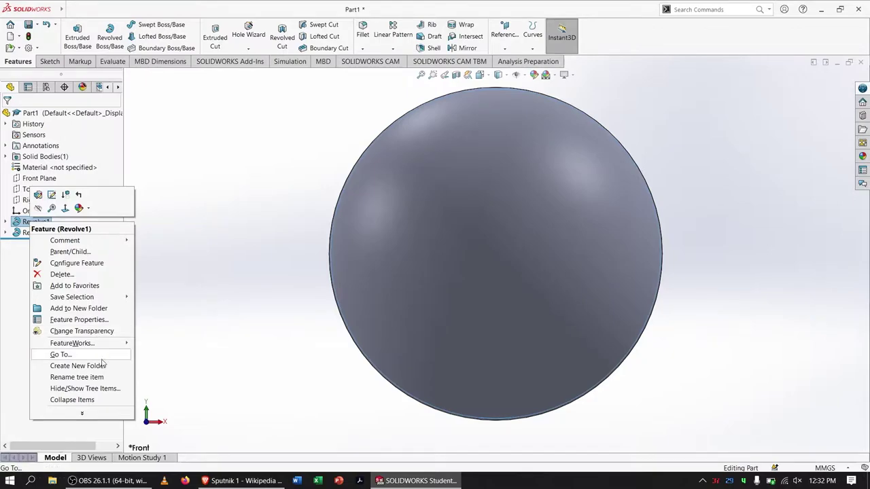
pyautogui.moveTo(82, 413)
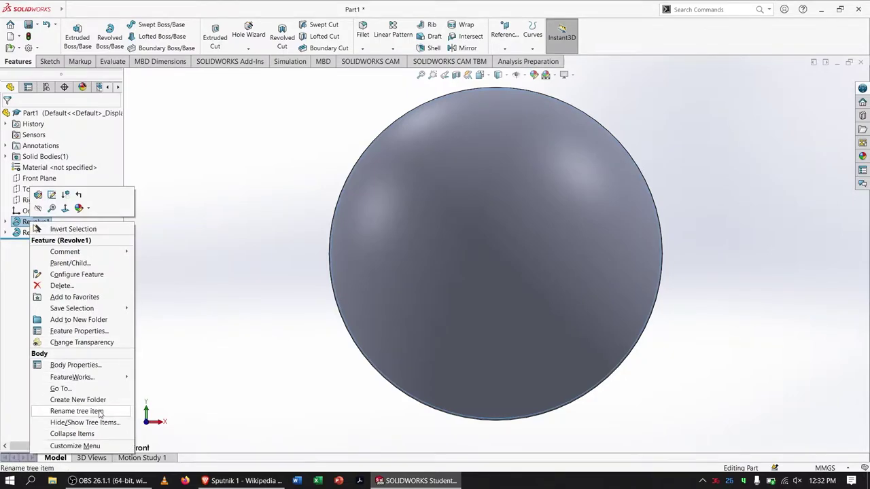
pyautogui.click(96, 411)
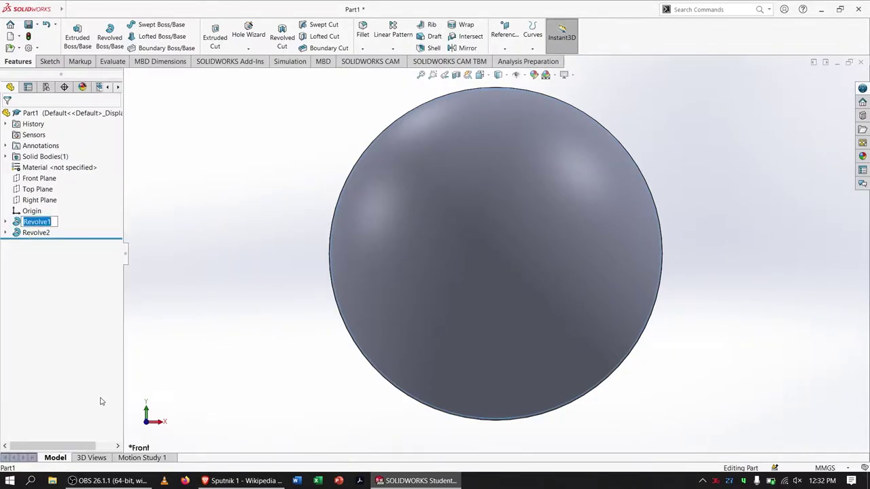
pyautogui.write('Body')
pyautogui.press('Return')
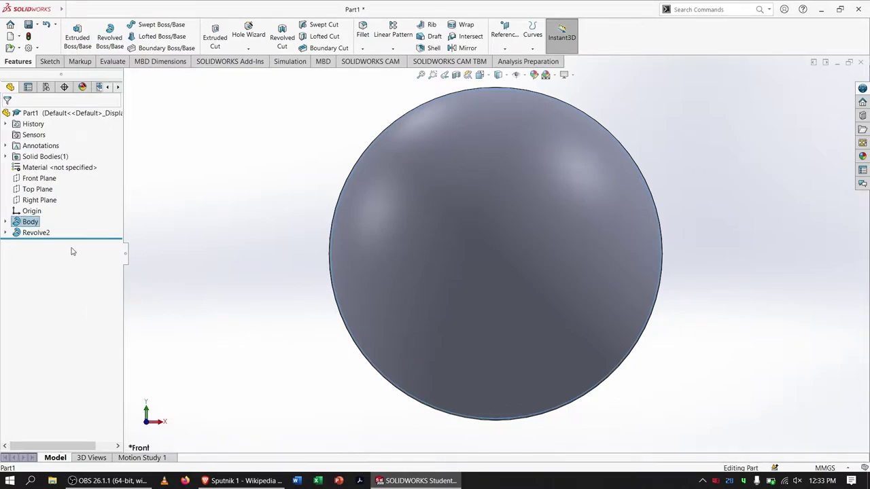
# Rename the second revolve feature as HeatShield.
pyautogui.rightClick(41, 233)
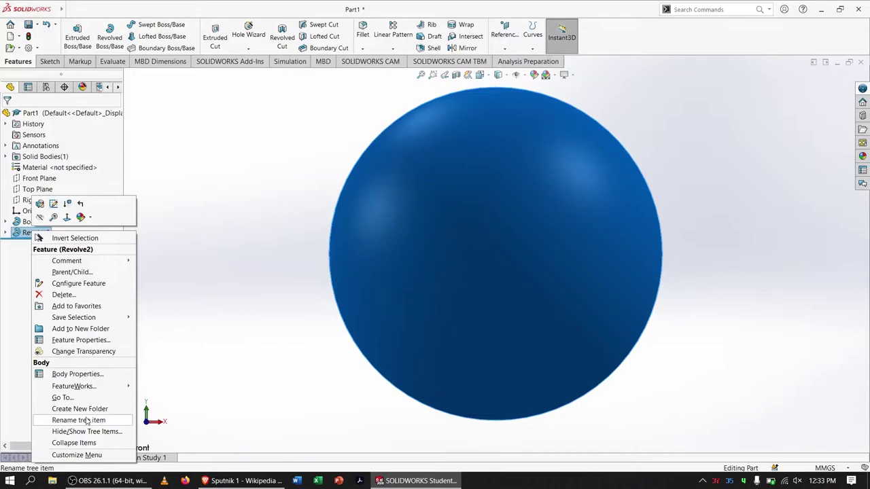
pyautogui.click(78, 420)
pyautogui.write('Heat Shile')
pyautogui.press('BackSpace')
pyautogui.press('BackSpace')
pyautogui.press('BackSpace')
pyautogui.press('BackSpace')
pyautogui.press('BackSpace')
pyautogui.press('BackSpace')
pyautogui.write('Shield')
pyautogui.press('Return')
# Check the heat shield's alloy in the Wikipedia article and assign the material Titanium Ti-5Al-2.5Sn to the part.
pyautogui.click(79, 169)
pyautogui.rightClick(79, 170)
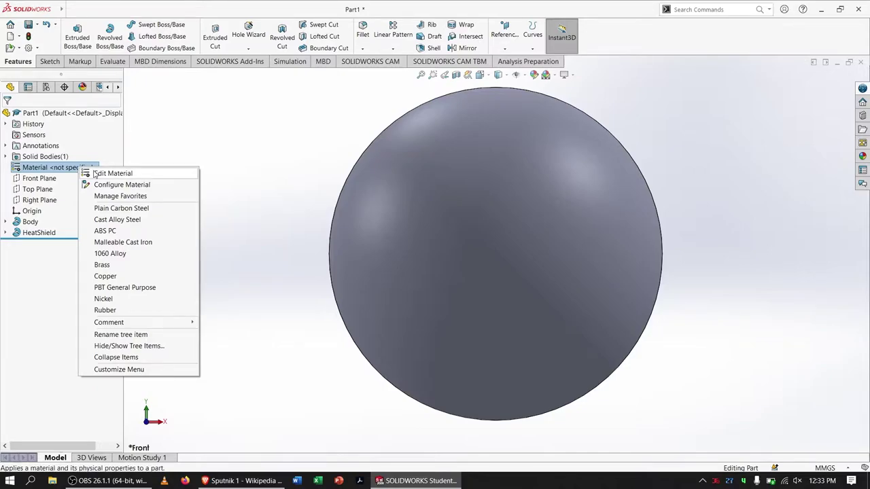
pyautogui.click(95, 174)
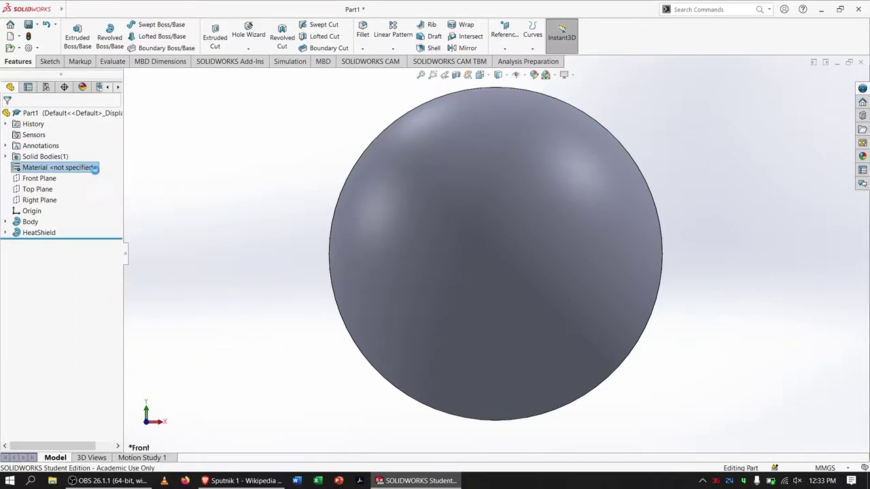
pyautogui.hotkey('alt', 'Tab')
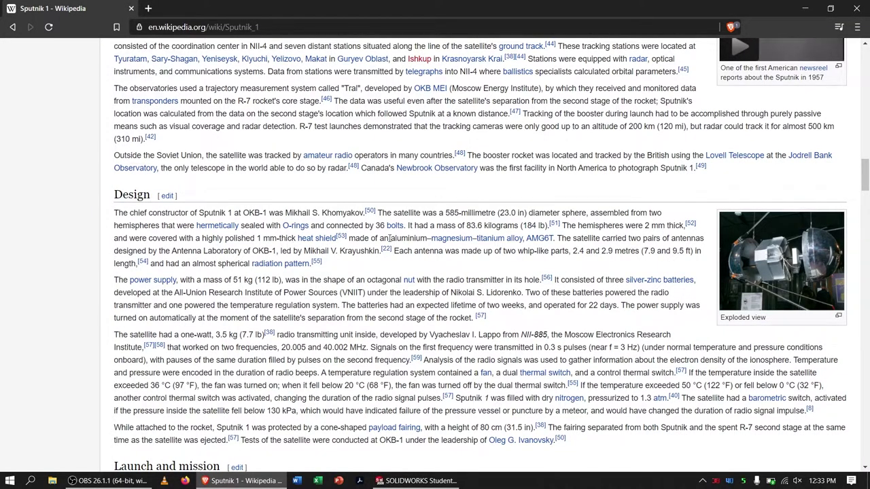
pyautogui.moveTo(392, 238); pyautogui.dragTo(523, 239)
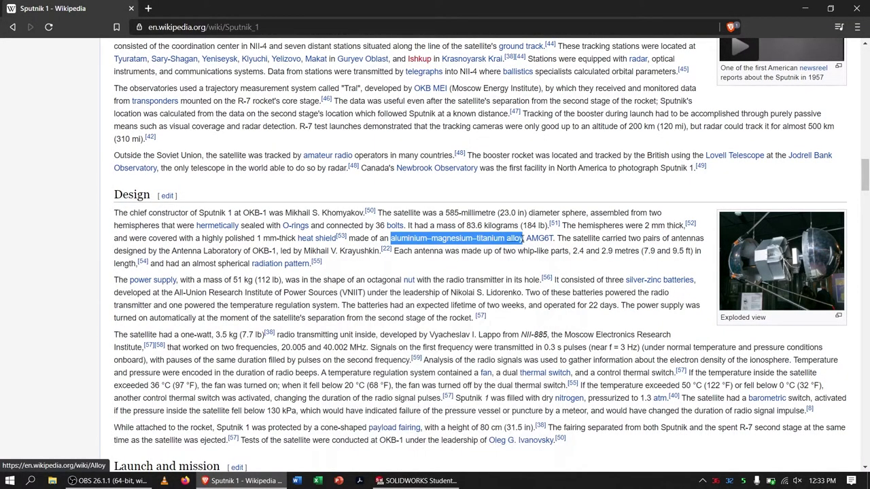
pyautogui.hotkey('alt', 'Tab')
pyautogui.click(244, 90)
pyautogui.write('titanium')
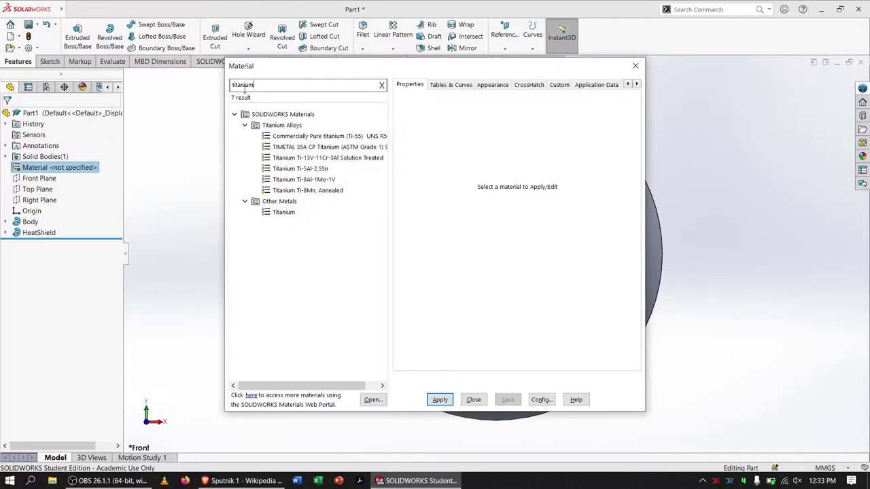
pyautogui.click(311, 170)
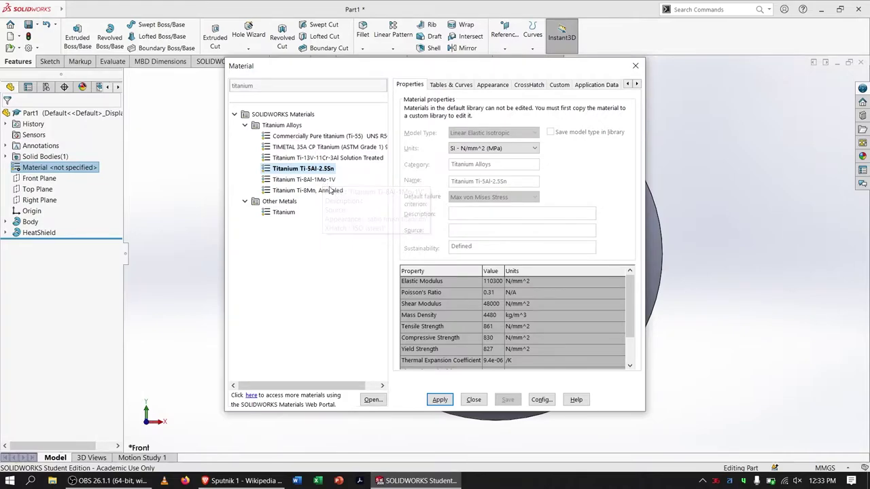
pyautogui.click(440, 401)
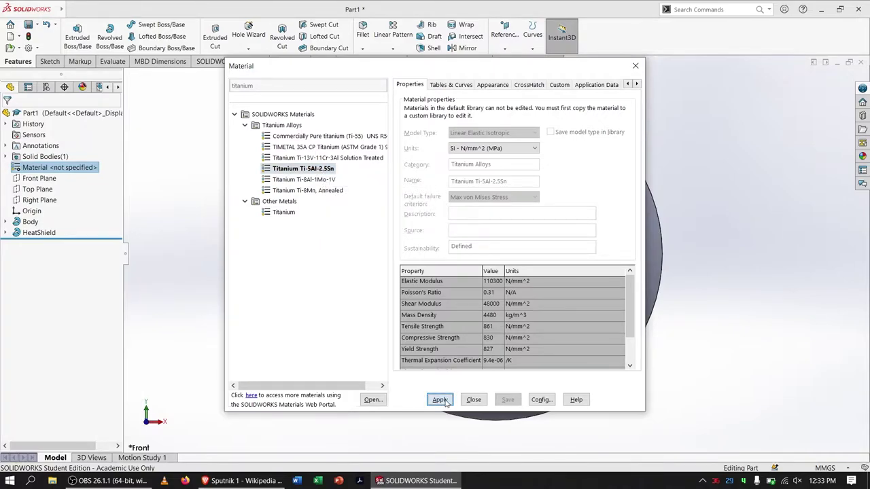
pyautogui.click(474, 400)
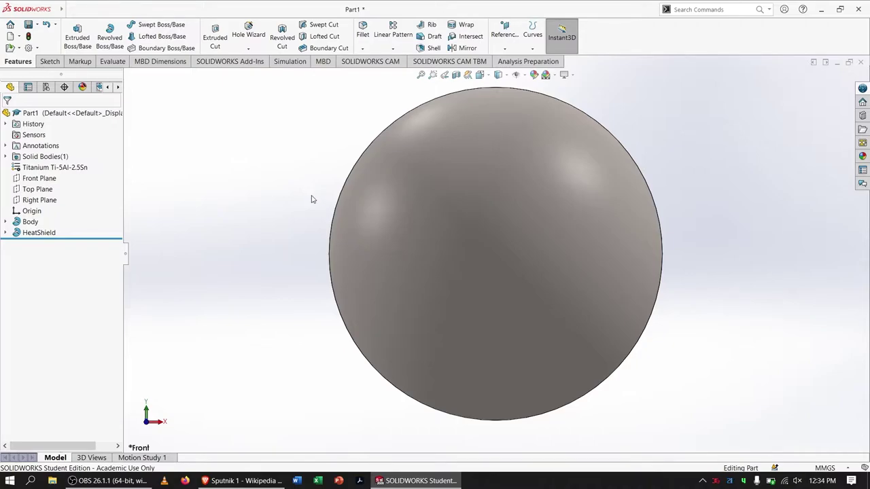
# Save the part under the file name Sputnik.
pyautogui.hotkey('ctrl', 's')
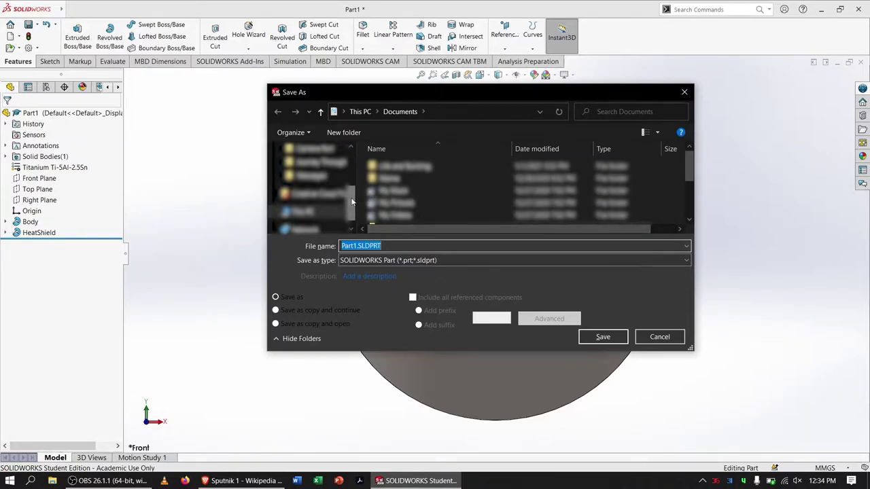
pyautogui.press('BackSpace')
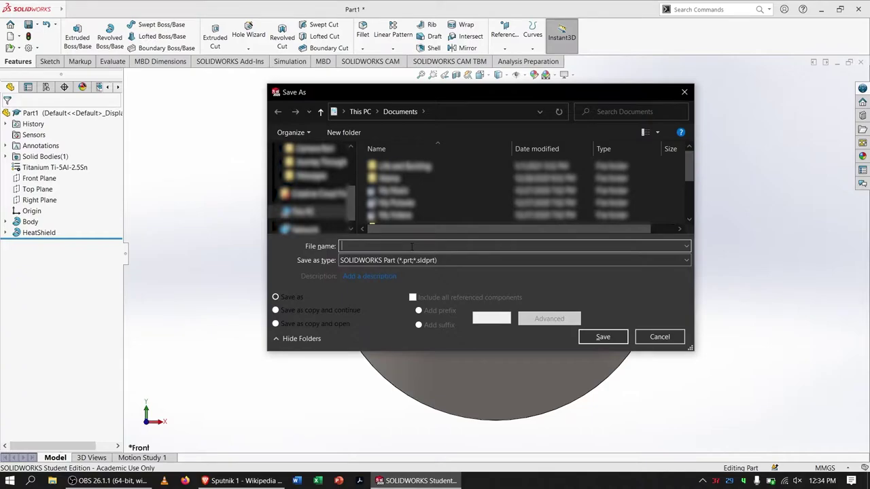
pyautogui.write('Sputnik')
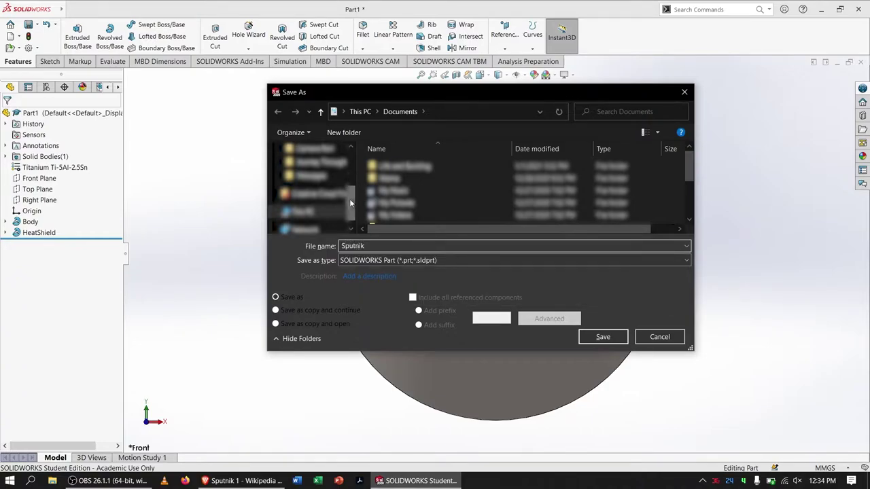
pyautogui.scroll(5, 349, 198)
pyautogui.click(312, 185)
pyautogui.click(603, 337)
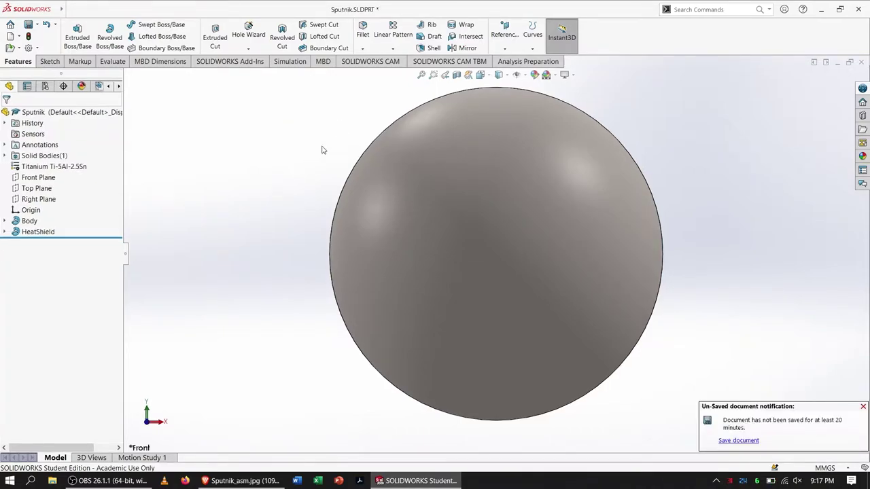
pyautogui.hotkey('ctrl', 's')
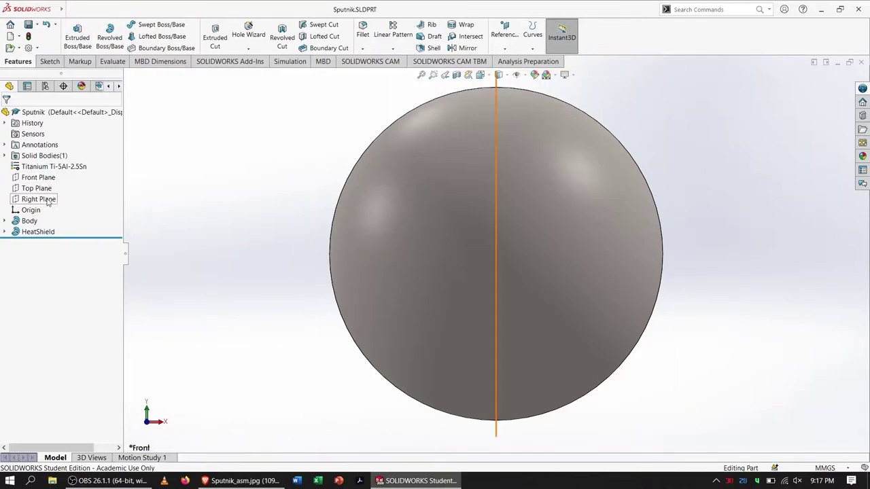
# Start a sketch on the Front Plane and convert the sphere's silhouette edge into a sketch circle.
pyautogui.click(45, 177)
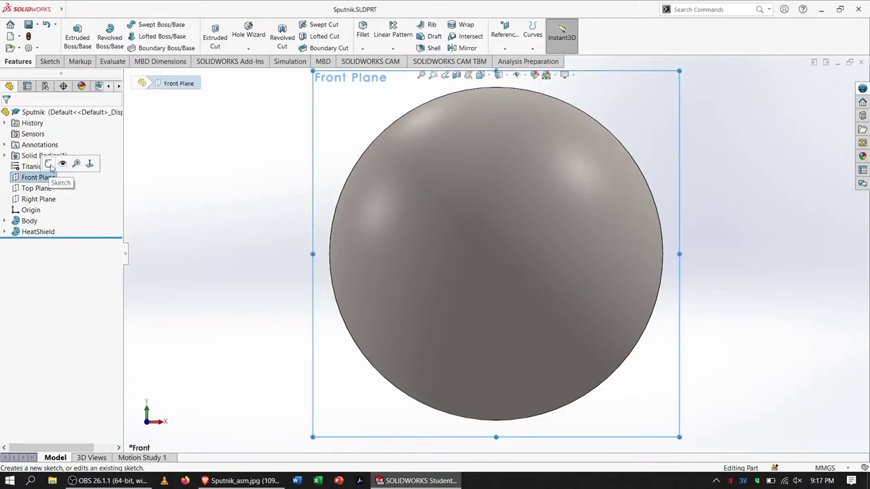
pyautogui.click(49, 165)
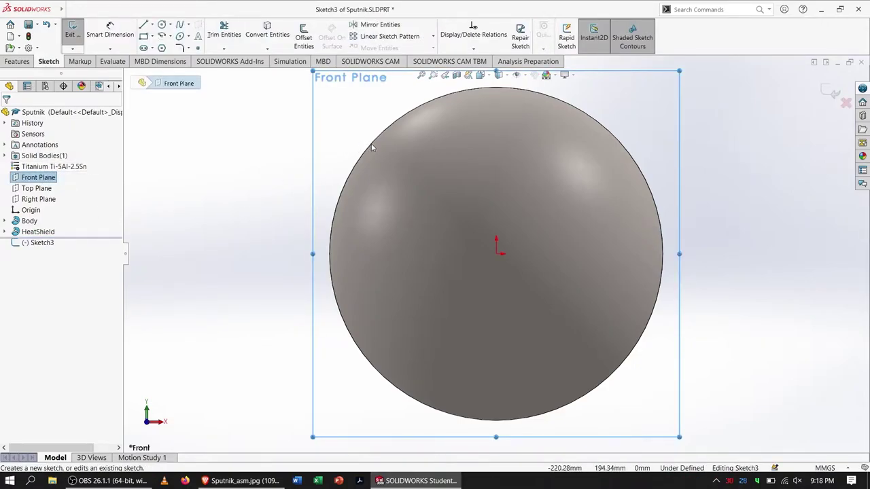
pyautogui.click(268, 30)
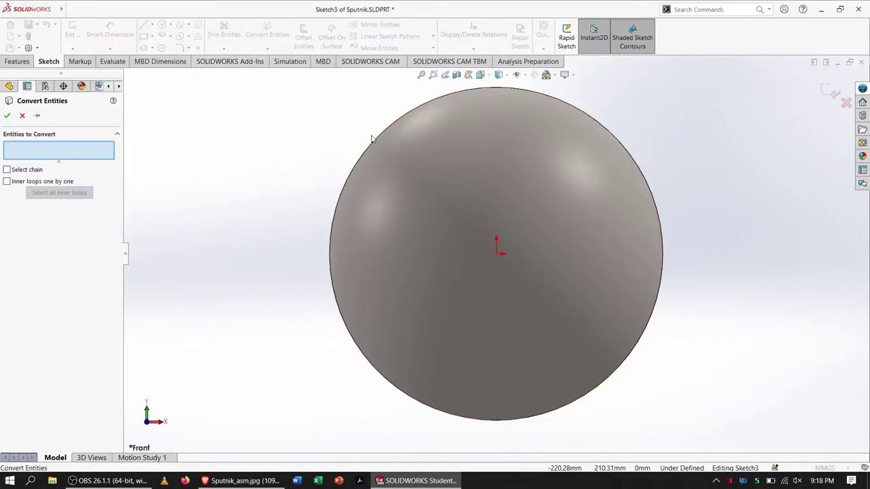
pyautogui.click(376, 144)
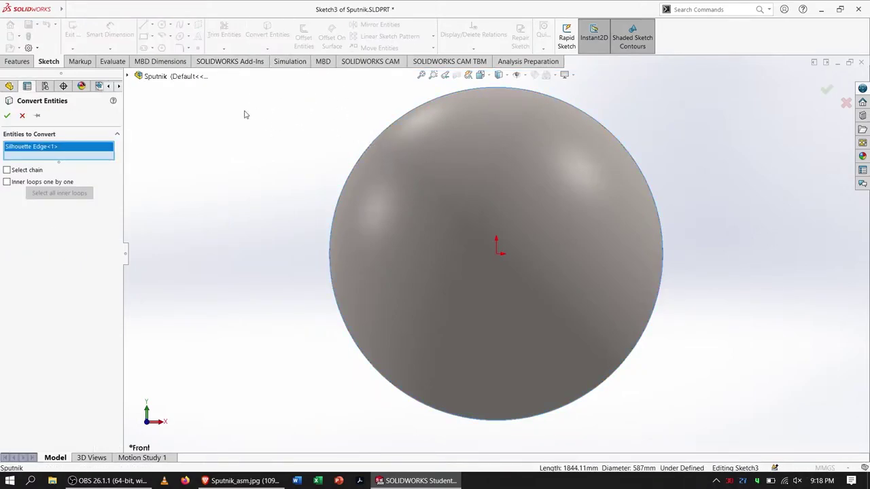
pyautogui.click(8, 117)
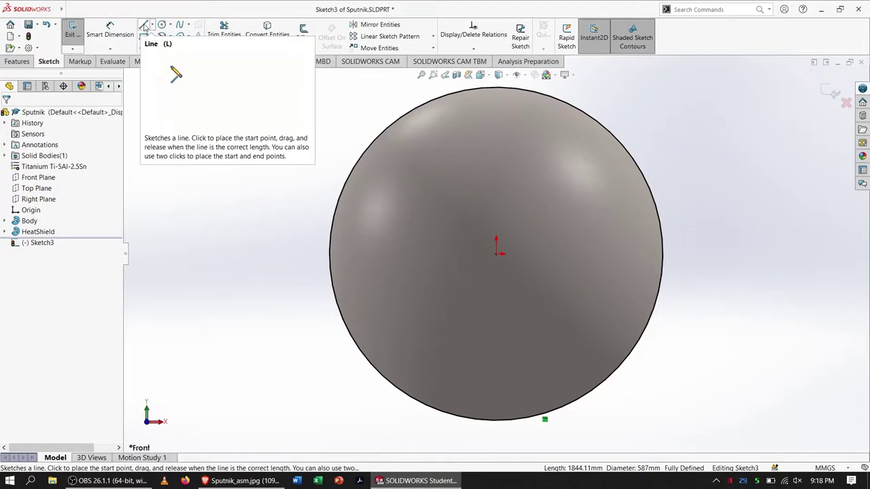
# Check Sputnik reference images in the browser and sketch an open three-line profile outside the circle's upper left, tangent at its upper end, with an outer segment about 56 mm long.
pyautogui.hotkey('alt', 'Tab')
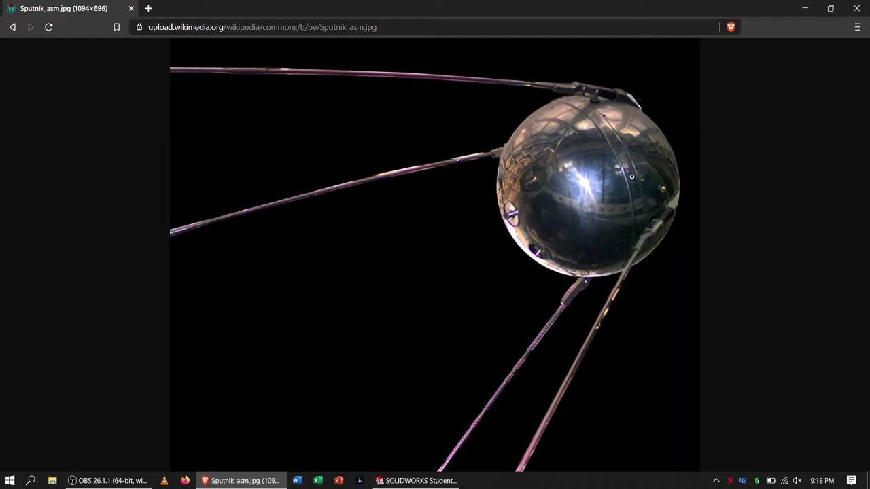
pyautogui.hotkey('alt', 'Left')
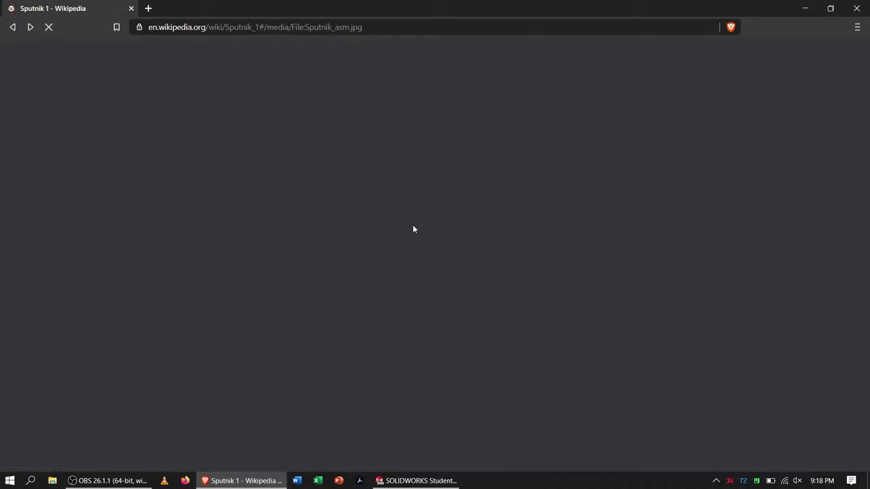
pyautogui.scroll(-15, 408, 231)
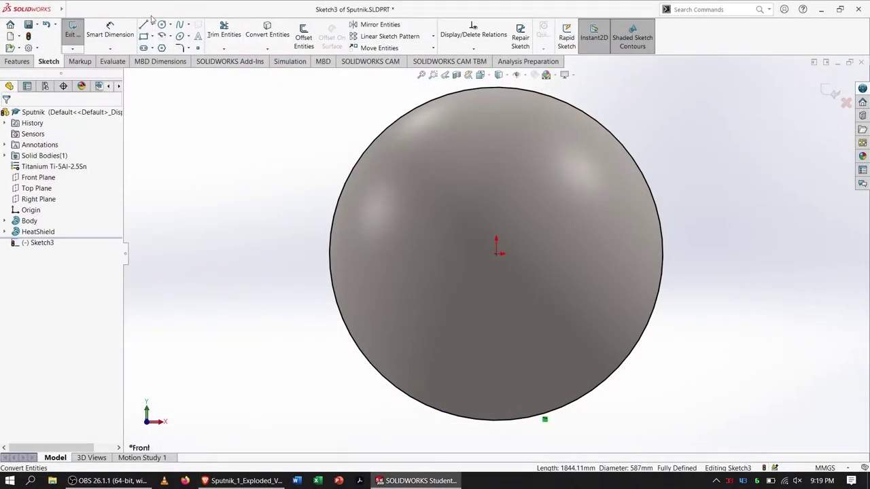
pyautogui.click(144, 27)
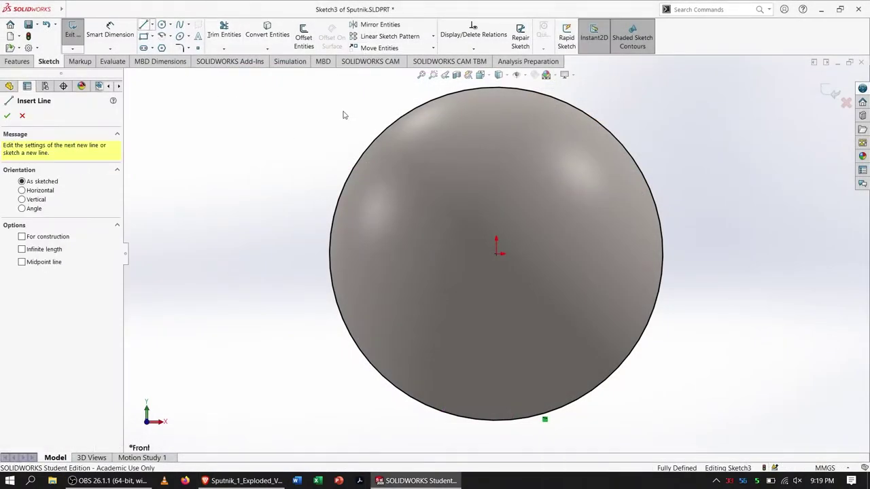
pyautogui.click(378, 140)
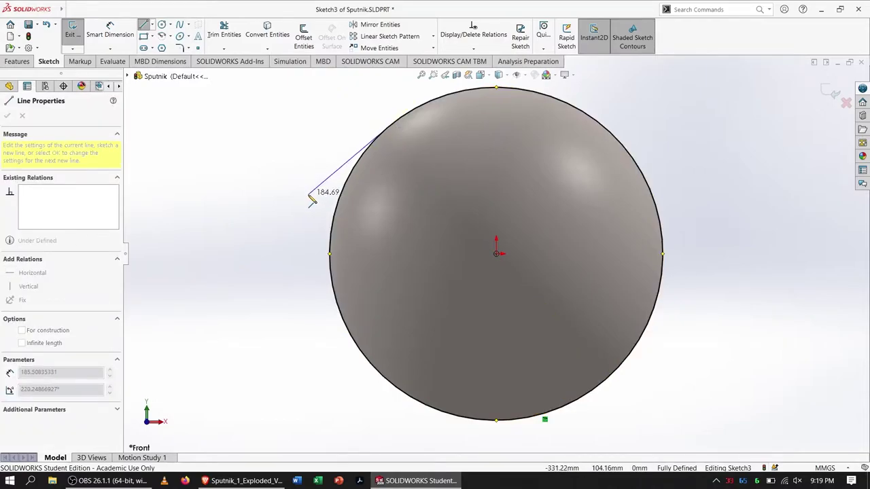
pyautogui.click(313, 193)
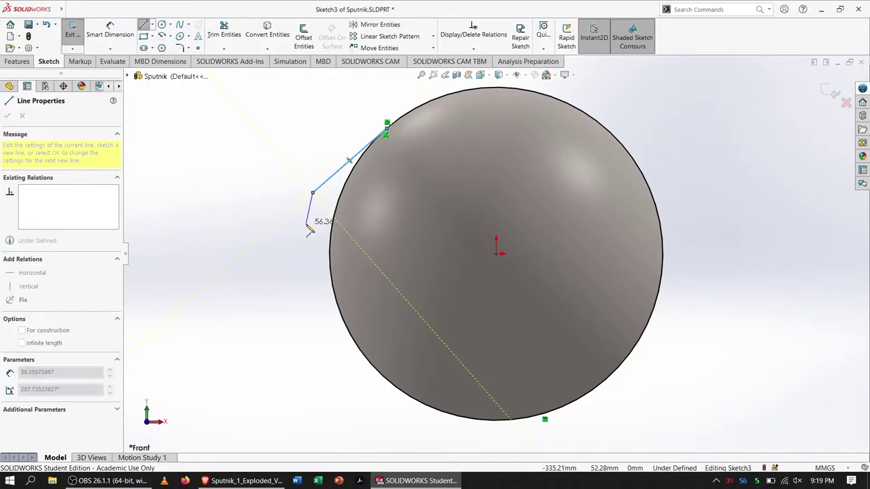
pyautogui.click(306, 224)
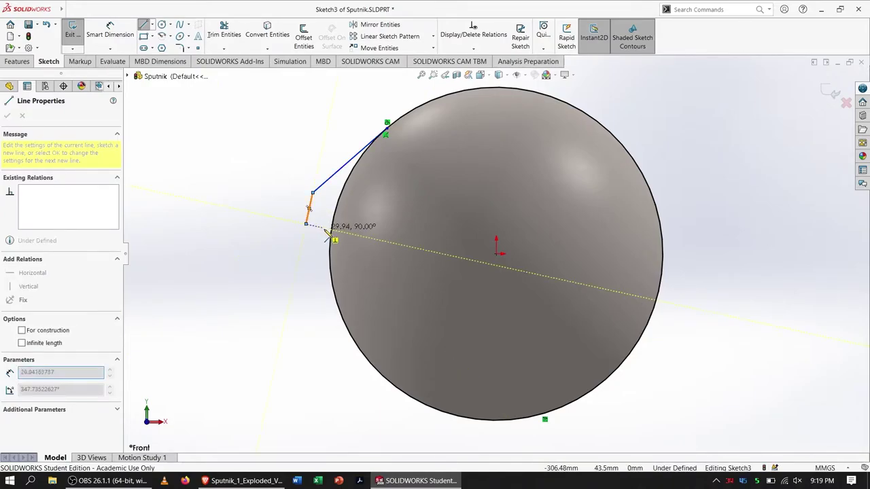
pyautogui.click(337, 227)
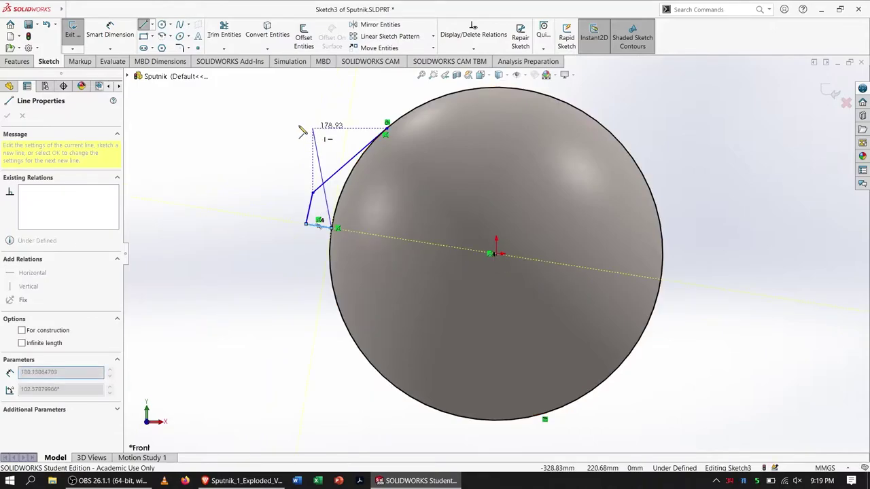
pyautogui.press('Escape')
pyautogui.press('Escape')
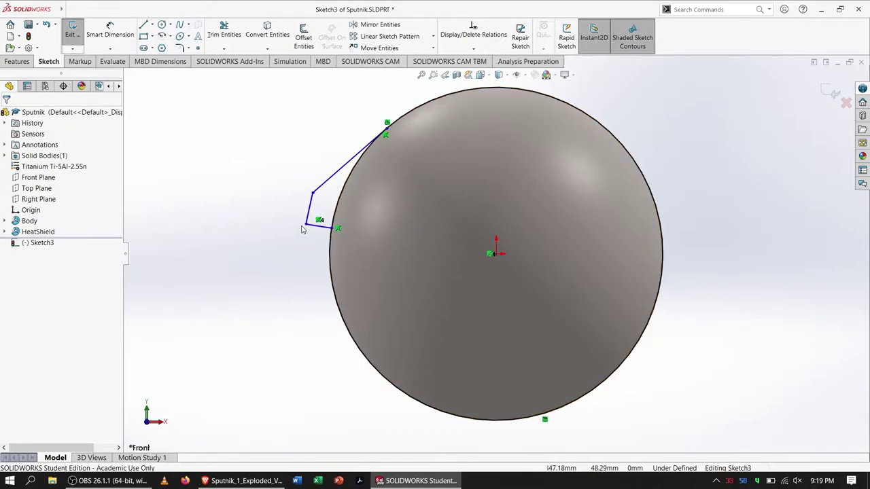
# Draw a nearly horizontal centerline across the sphere close to the origin, extending beyond the circle on both sides.
pyautogui.click(152, 25)
pyautogui.click(162, 49)
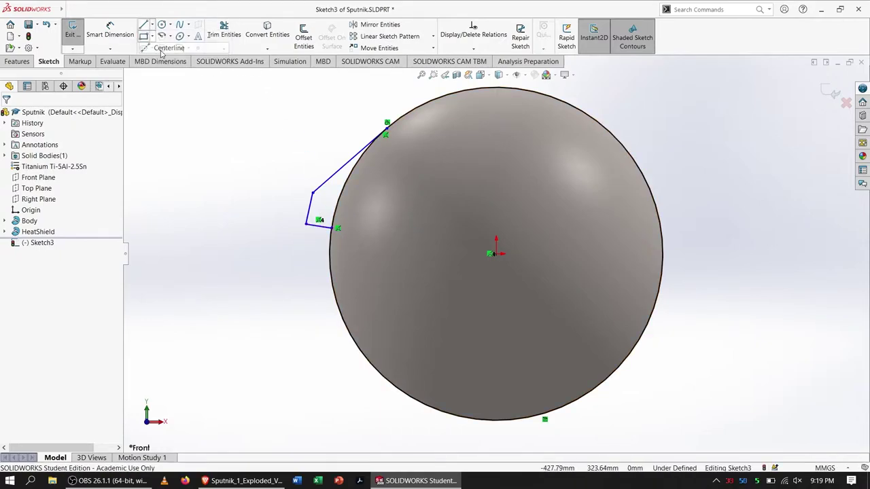
pyautogui.click(247, 253)
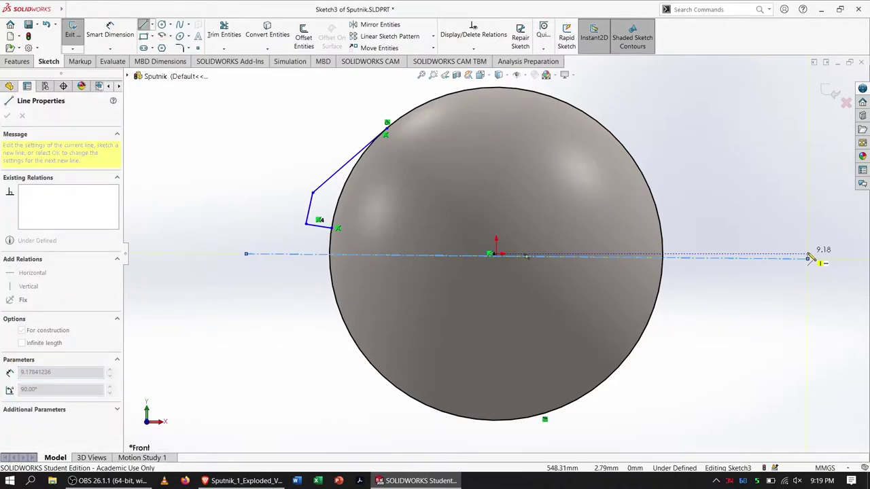
pyautogui.click(809, 258)
pyautogui.press('Escape')
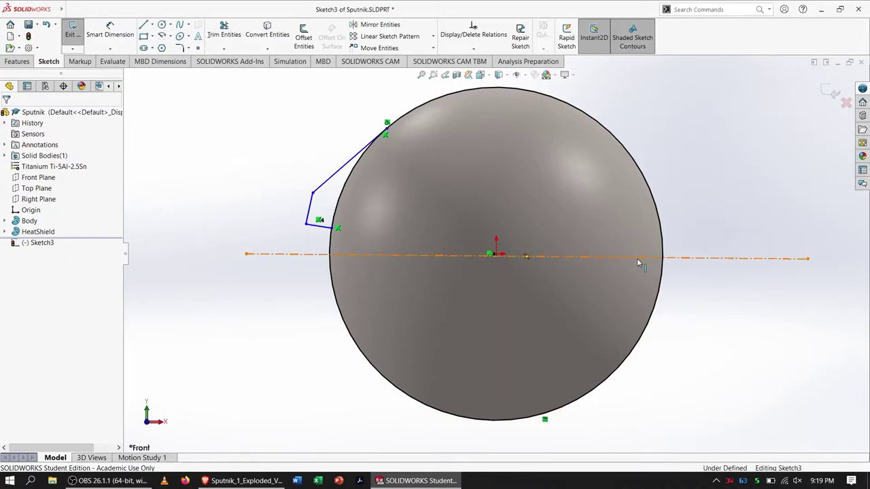
# Make the centerline across the sphere horizontal and coincident with the origin.
pyautogui.click(637, 258)
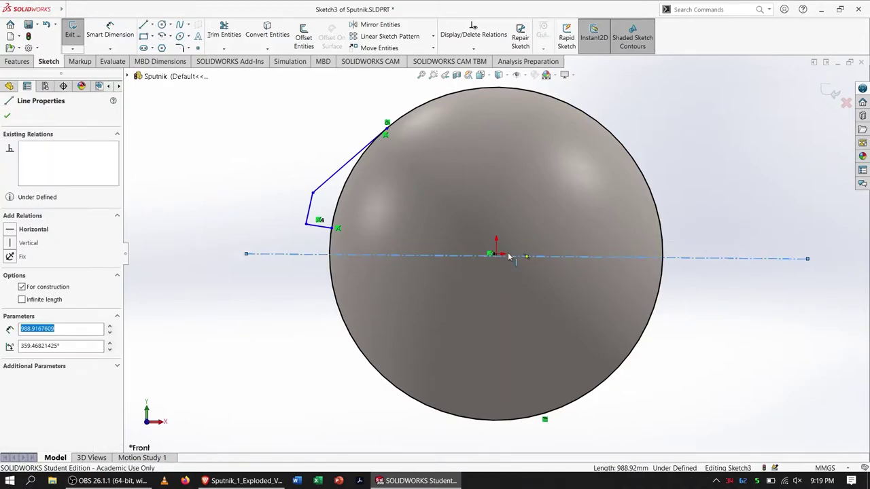
pyautogui.click(11, 232)
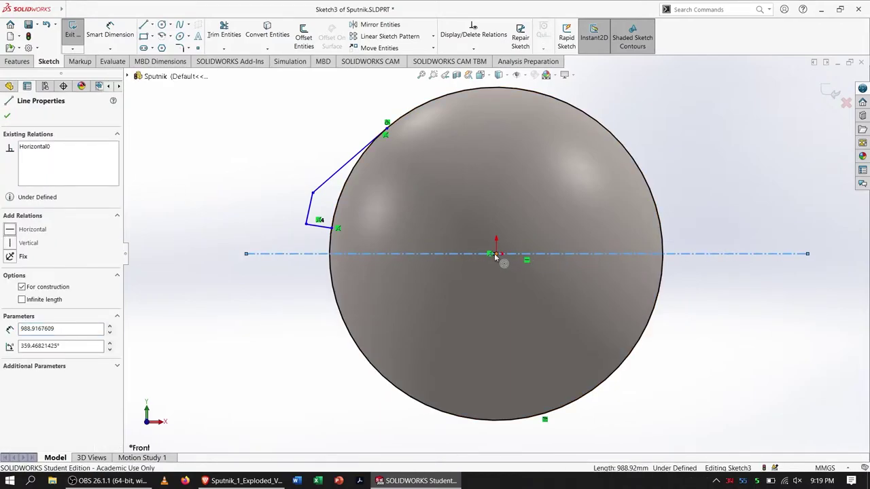
pyautogui.keyDown('ctrl'); pyautogui.click(496, 253); pyautogui.keyUp('ctrl')
pyautogui.click(11, 289)
pyautogui.click(7, 116)
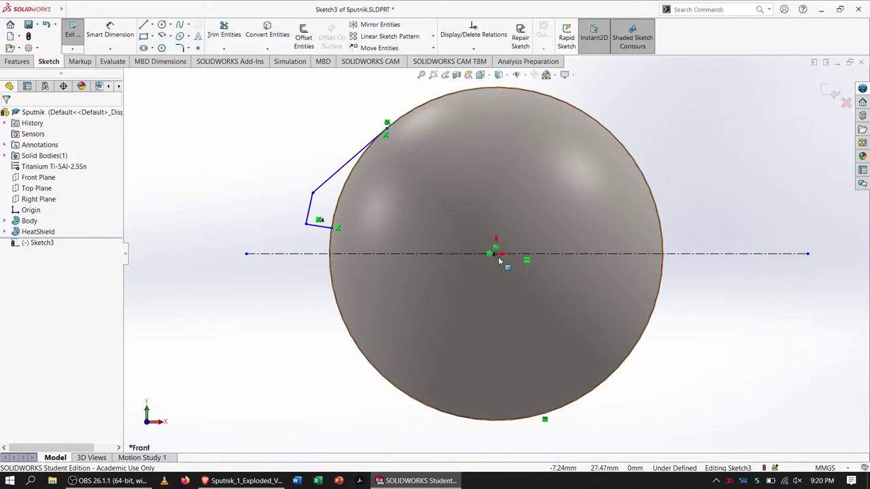
# Dimension the angle between the profile's short lower line and the horizontal centerline as 10°.
pyautogui.scroll(-5, 498, 258)
pyautogui.scroll(2, 515, 282)
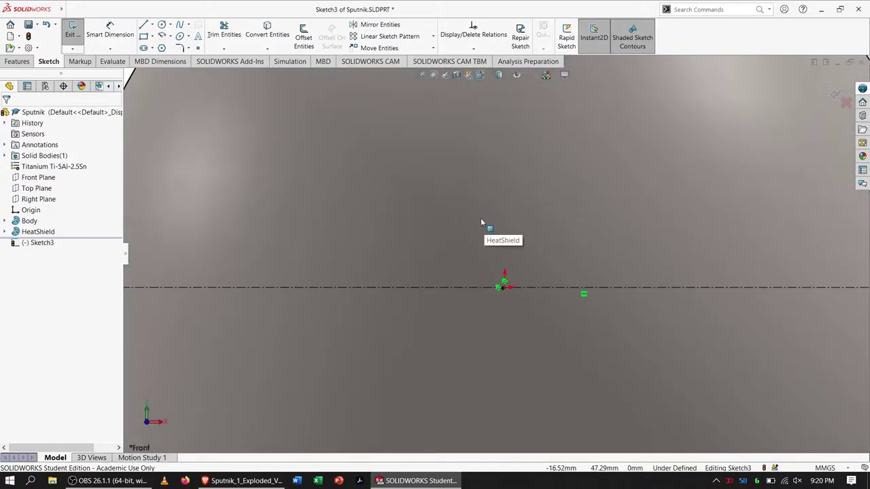
pyautogui.scroll(4, 480, 217)
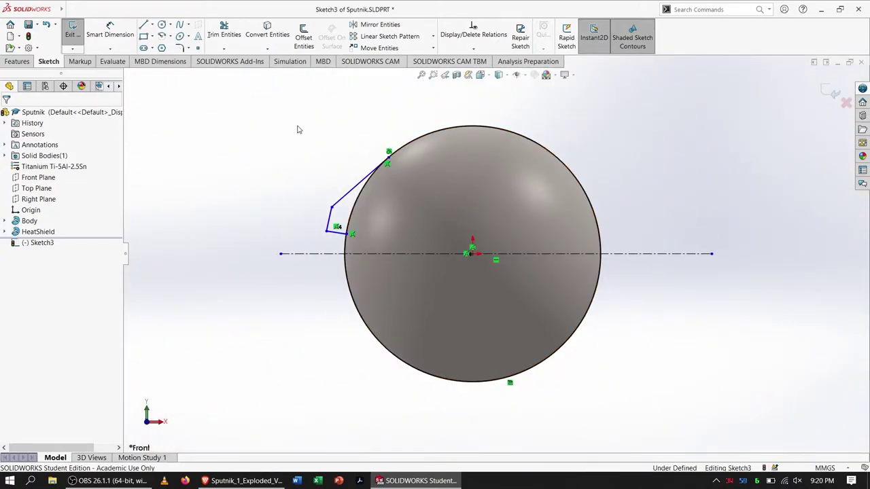
pyautogui.press('d')
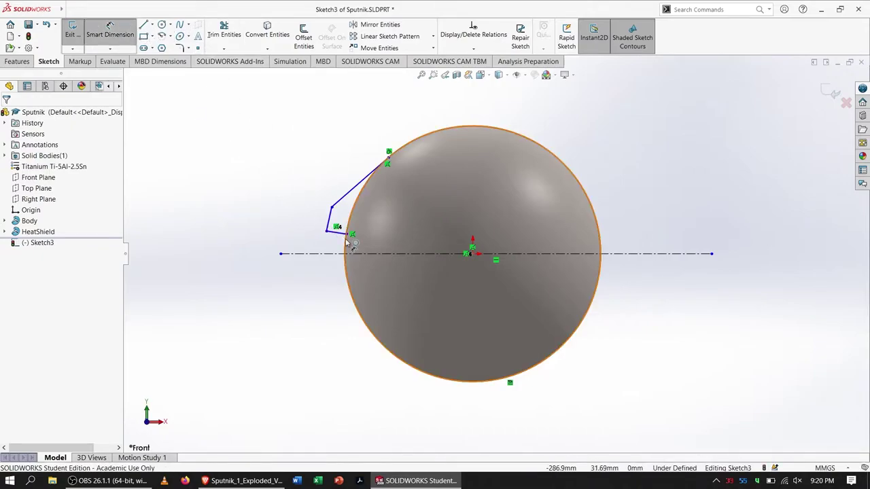
pyautogui.click(381, 254)
pyautogui.click(337, 242)
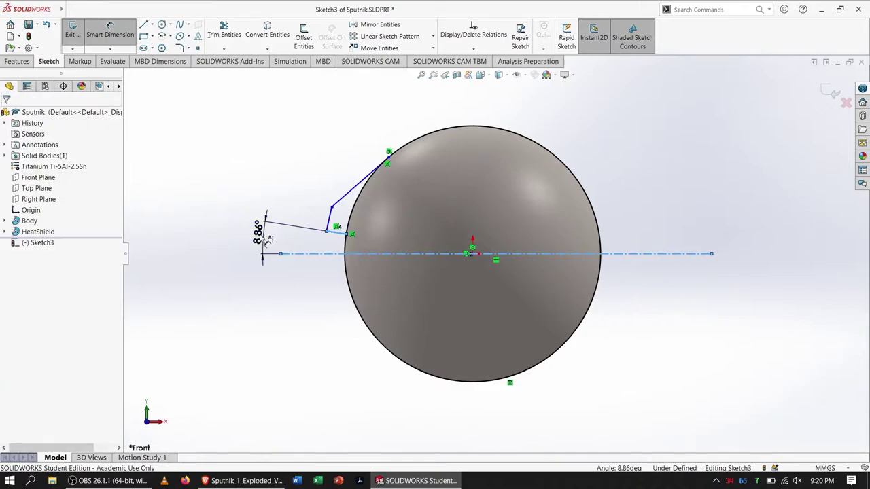
pyautogui.click(262, 236)
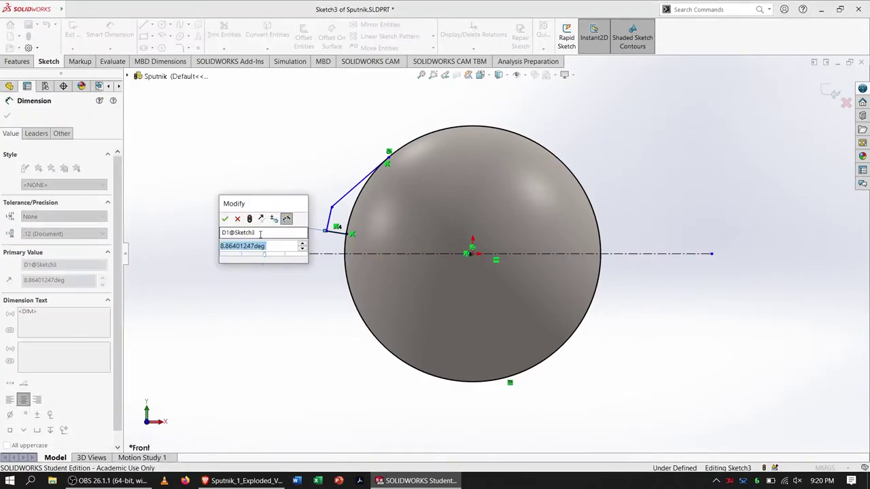
pyautogui.write('10')
pyautogui.press('Return')
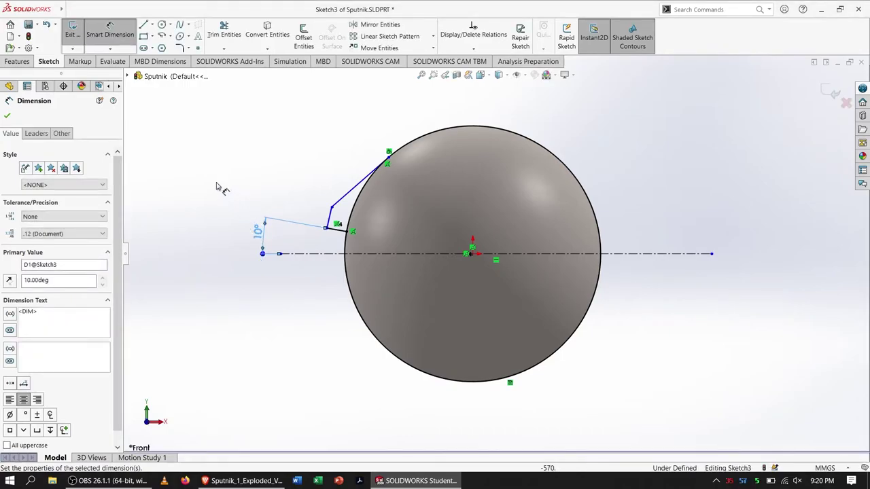
pyautogui.click(228, 141)
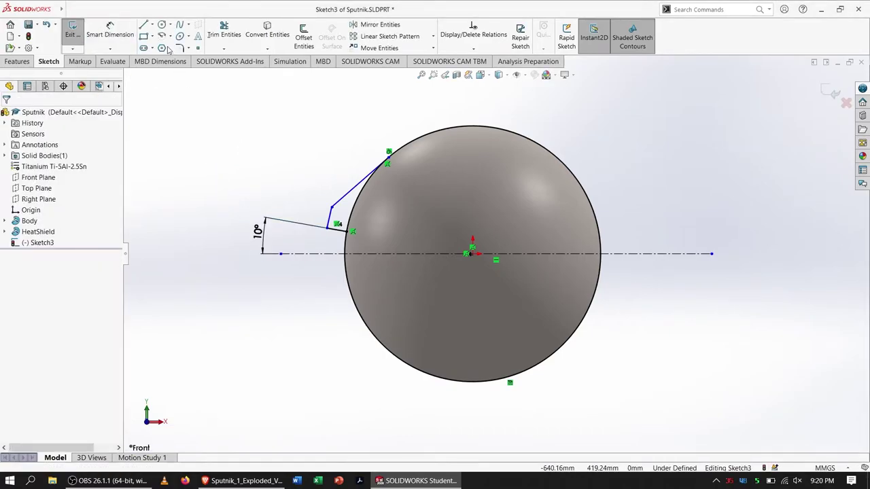
# Dimension the profile's long tangent line with a length of 150 mm.
pyautogui.click(359, 183)
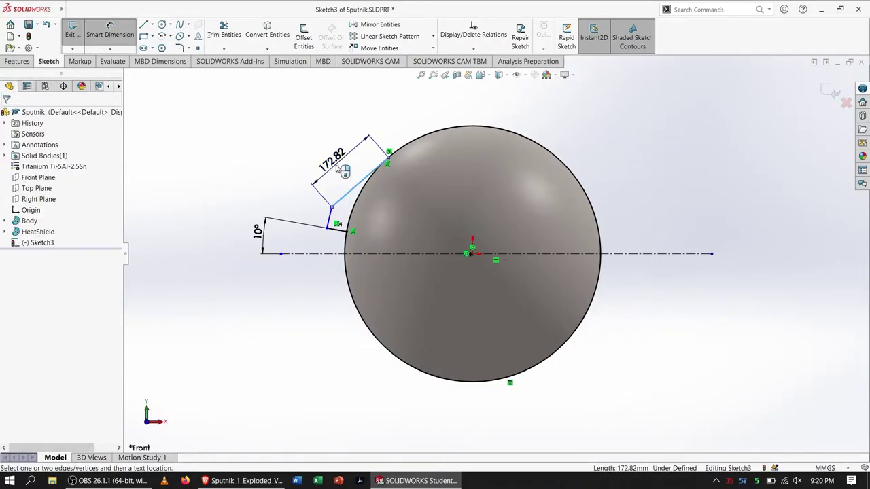
pyautogui.click(332, 170)
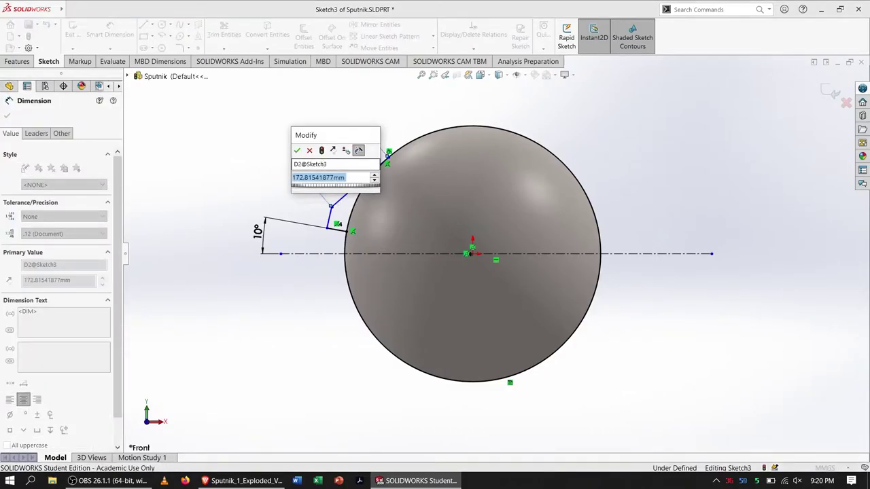
pyautogui.write('10')
pyautogui.press('Return')
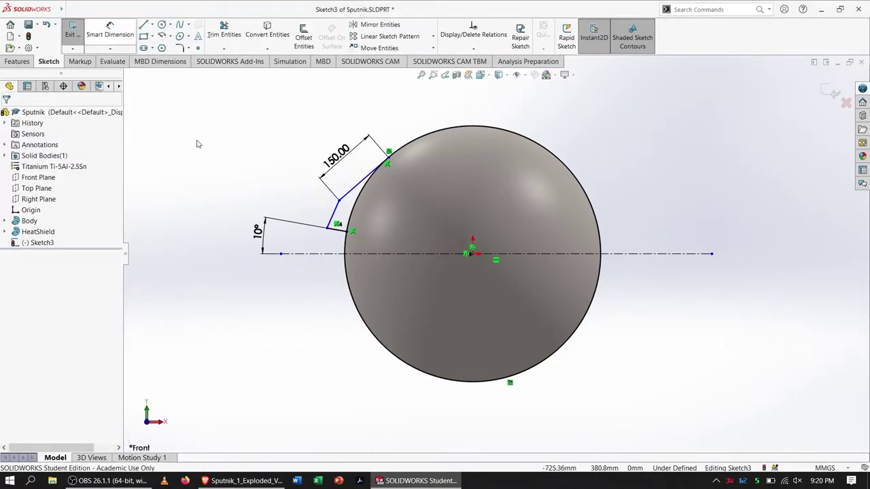
# Dimension the profile's outer segment with a length of 50 mm.
pyautogui.click(112, 33)
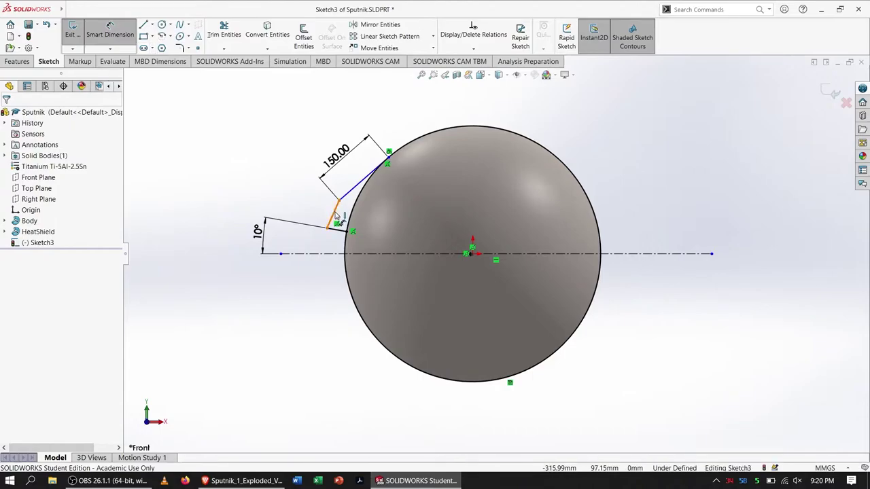
pyautogui.click(333, 214)
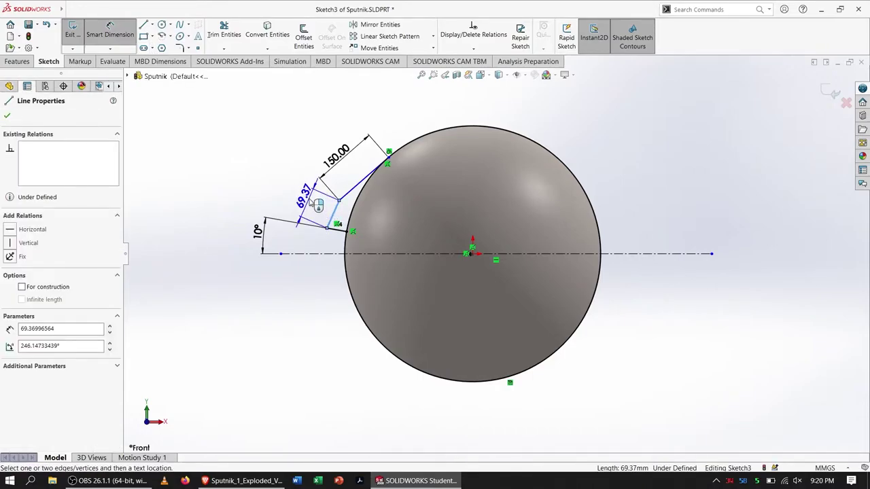
pyautogui.click(311, 202)
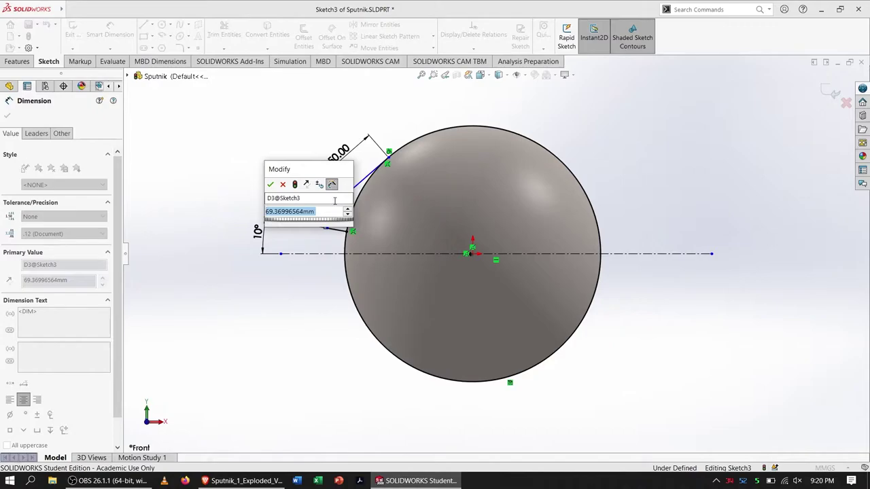
pyautogui.write('50')
pyautogui.press('Return')
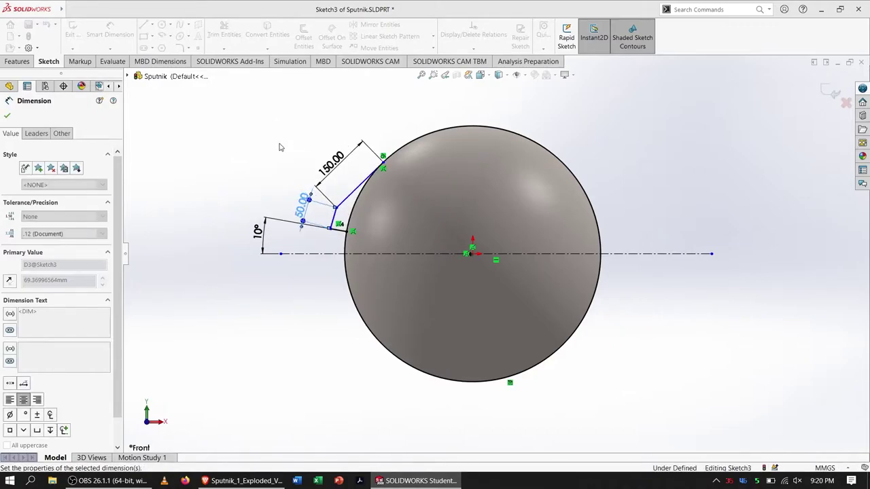
pyautogui.click(272, 180)
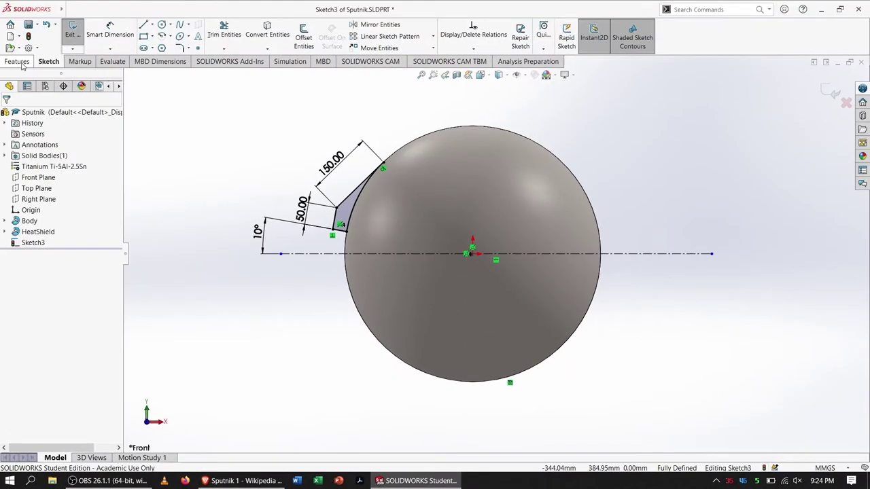
pyautogui.click(19, 62)
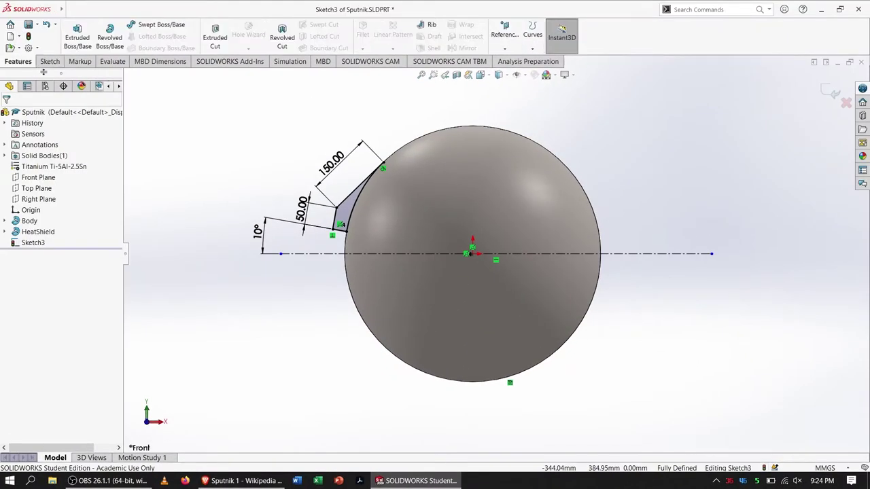
pyautogui.click(109, 42)
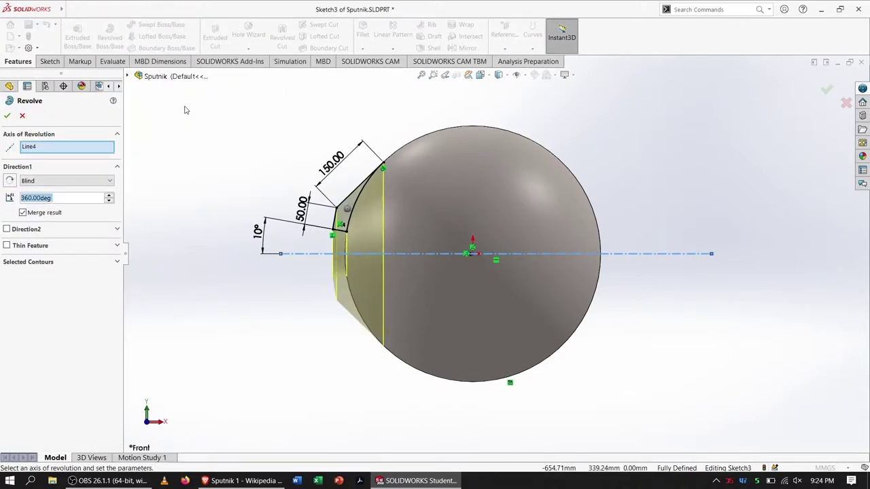
pyautogui.click(22, 116)
# Draw a nearly vertical centerline about 788 mm long across the sphere, passing close to the origin and extending beyond the circle at both ends.
pyautogui.click(51, 62)
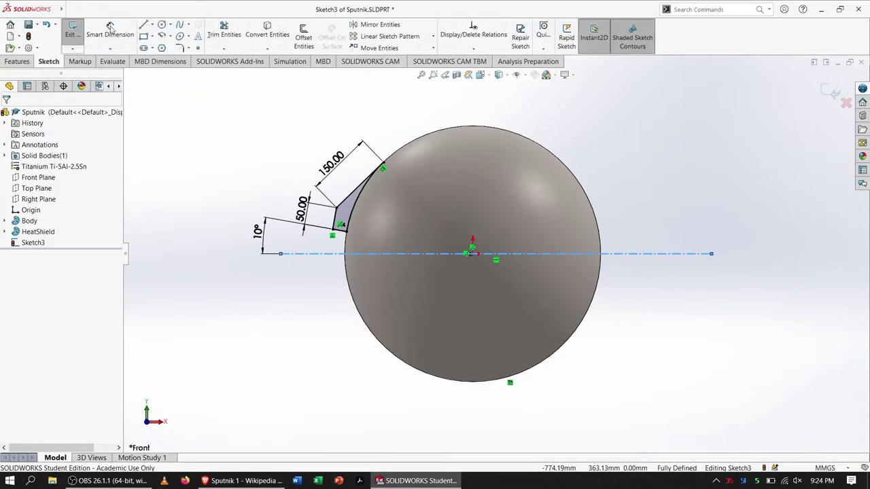
pyautogui.click(152, 25)
pyautogui.click(168, 47)
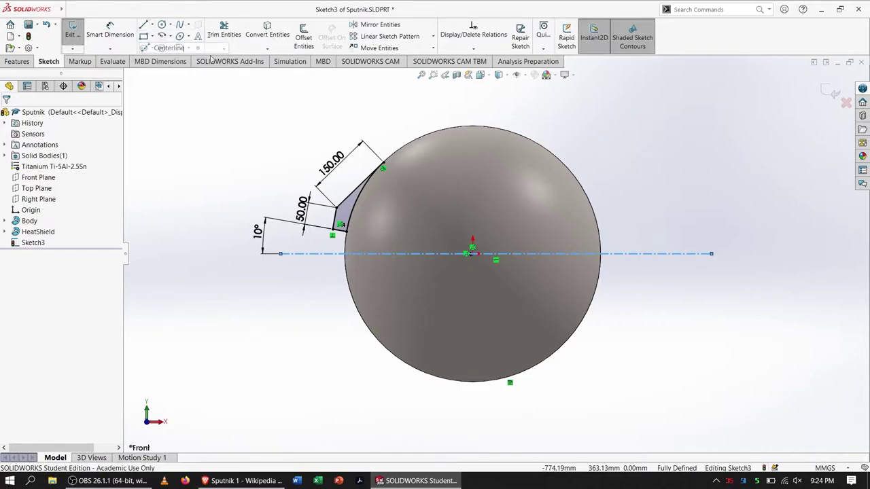
pyautogui.click(473, 95)
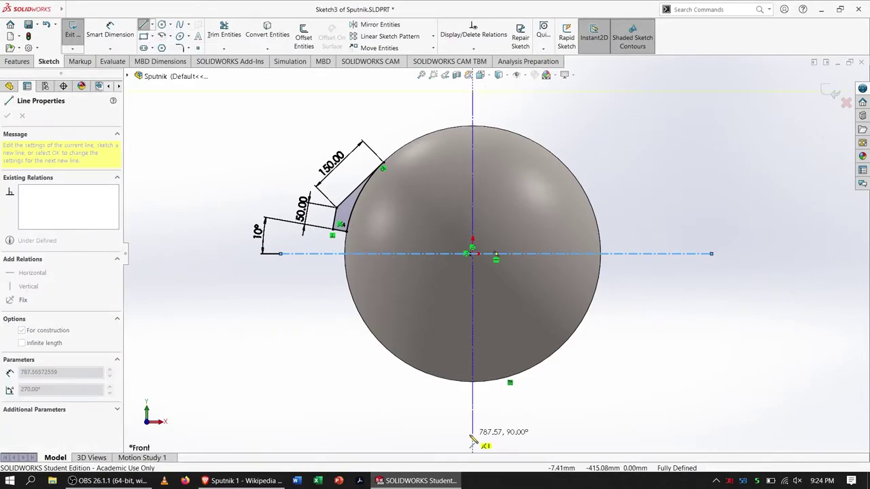
pyautogui.click(468, 434)
pyautogui.press('Escape')
pyautogui.press('Escape')
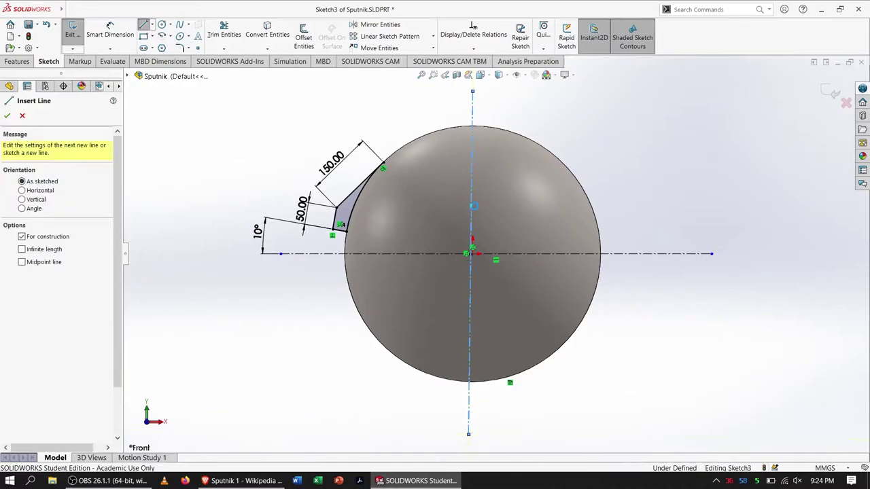
# Make the new centerline coincident with the origin and constrain it vertical.
pyautogui.click(471, 170)
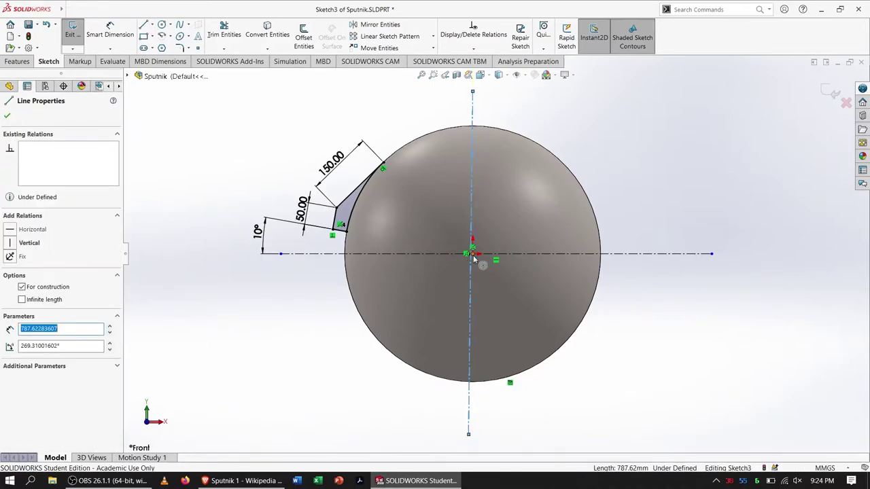
pyautogui.keyDown('ctrl'); pyautogui.click(472, 250); pyautogui.keyUp('ctrl')
pyautogui.click(15, 289)
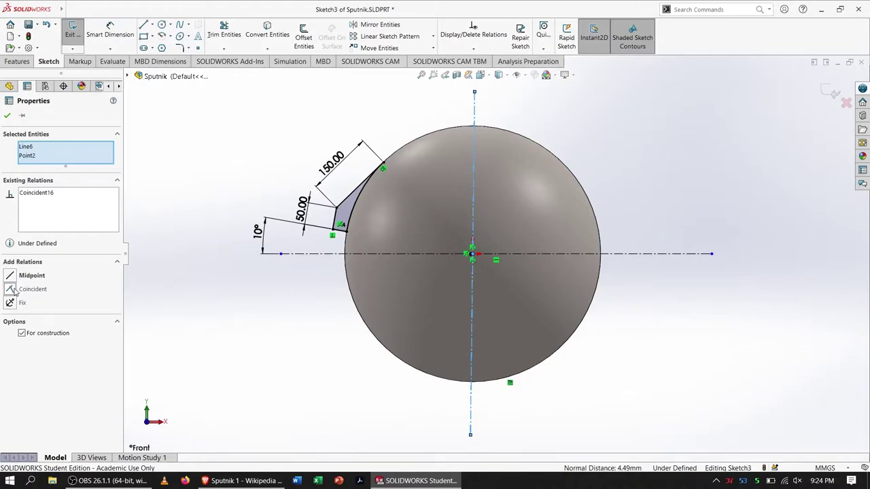
pyautogui.click(219, 137)
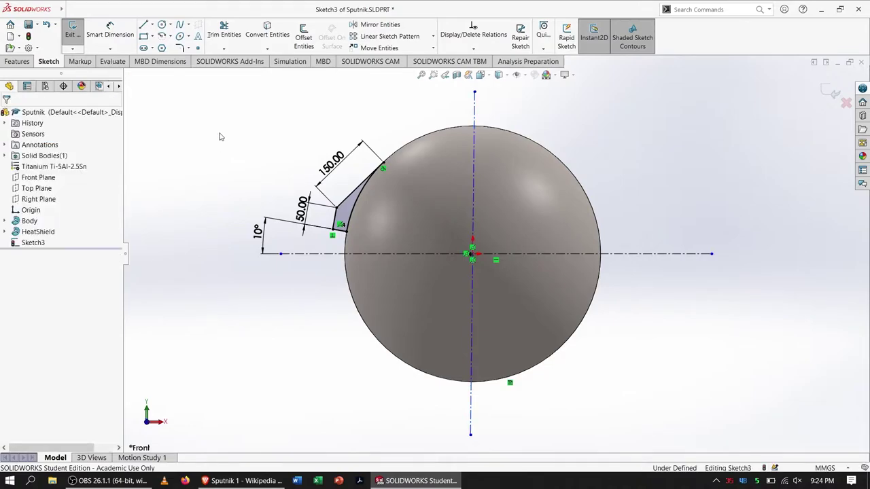
pyautogui.click(474, 121)
pyautogui.click(11, 243)
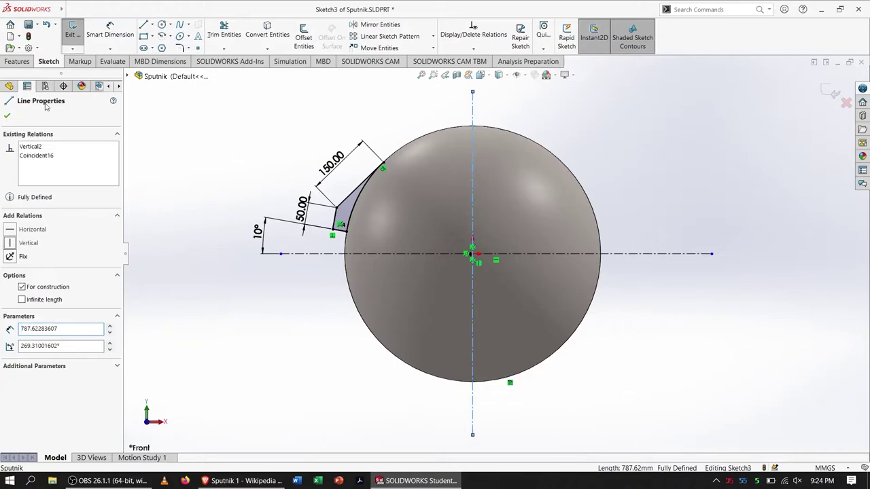
pyautogui.click(7, 116)
pyautogui.click(217, 103)
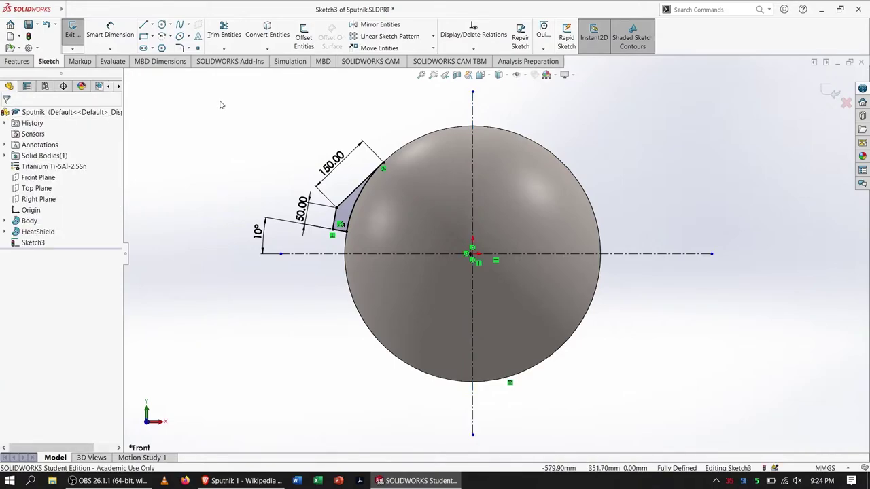
# Start a revolved boss of the profile about the vertical centerline, using the Mid Plane direction.
pyautogui.click(32, 62)
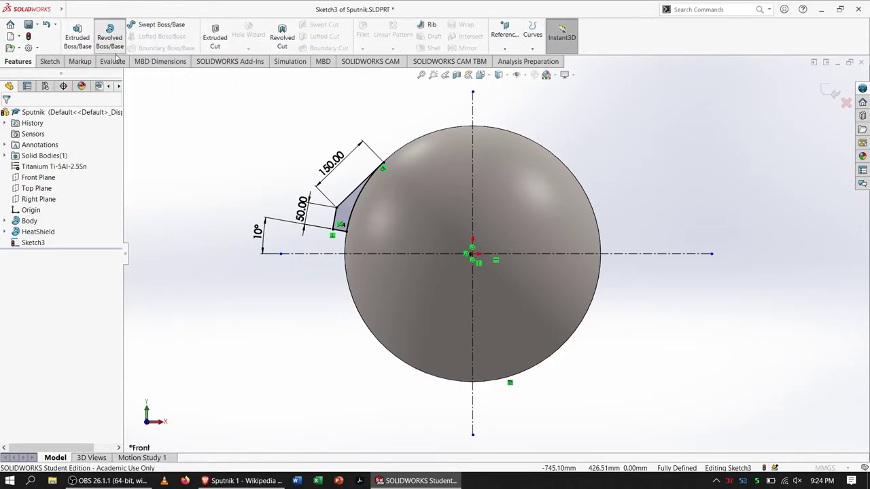
pyautogui.click(110, 38)
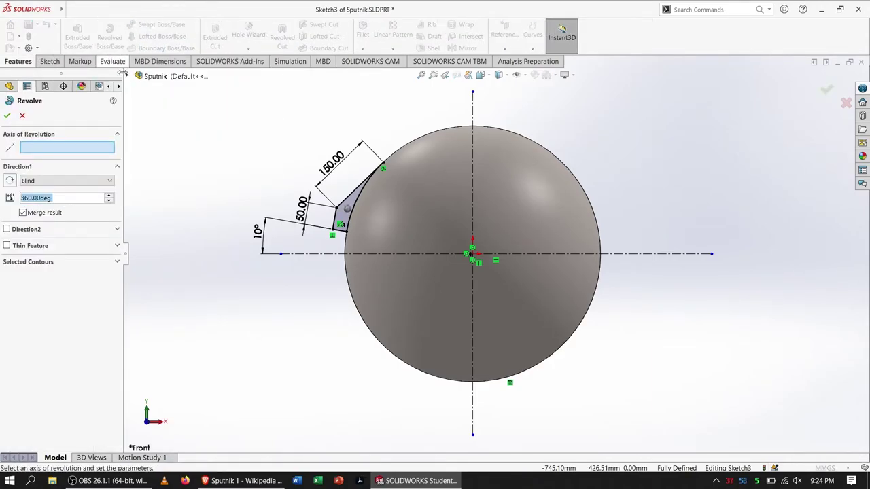
pyautogui.click(474, 108)
pyautogui.click(41, 181)
pyautogui.click(54, 221)
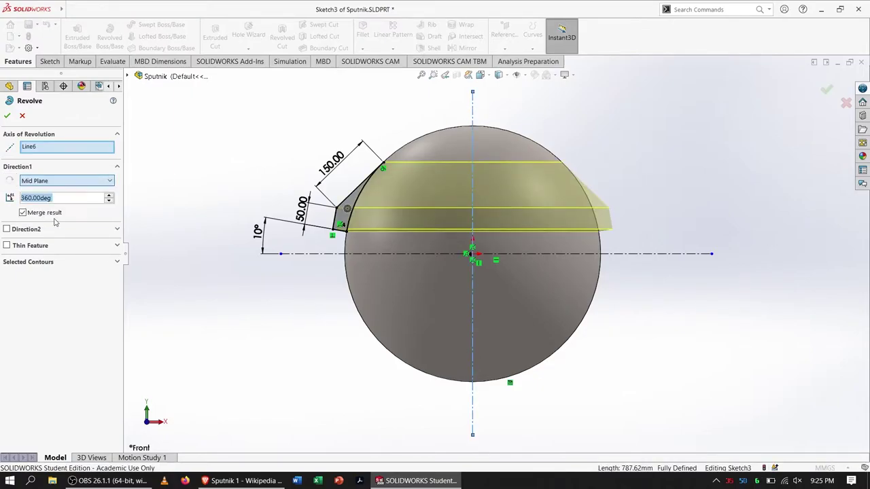
# Try a revolve angle of 20°, and settle on 10° for the mid-plane boss.
pyautogui.moveTo(270, 184); pyautogui.dragTo(288, 237, button='middle')
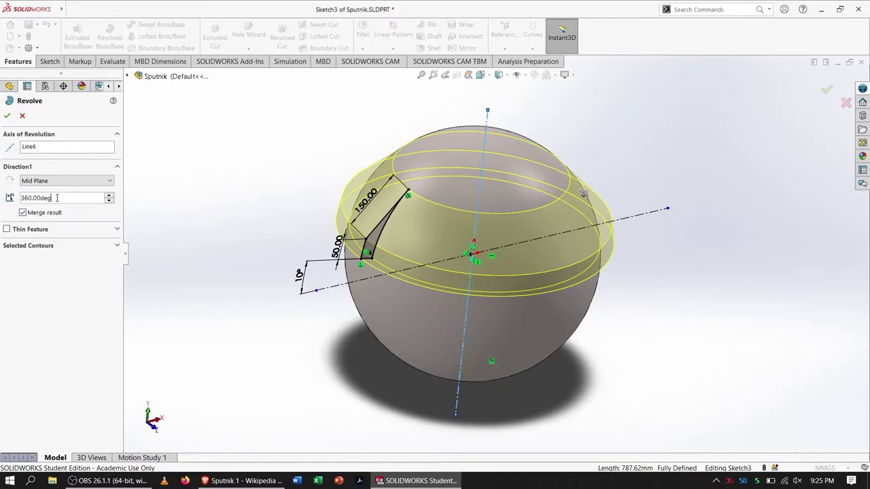
pyautogui.moveTo(56, 198); pyautogui.dragTo(7, 206)
pyautogui.write('20')
pyautogui.press('Return')
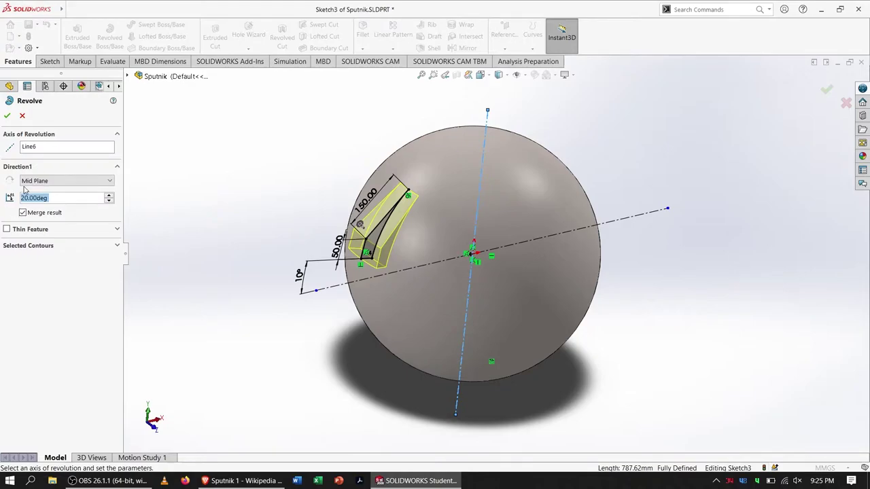
pyautogui.write('10')
pyautogui.press('Return')
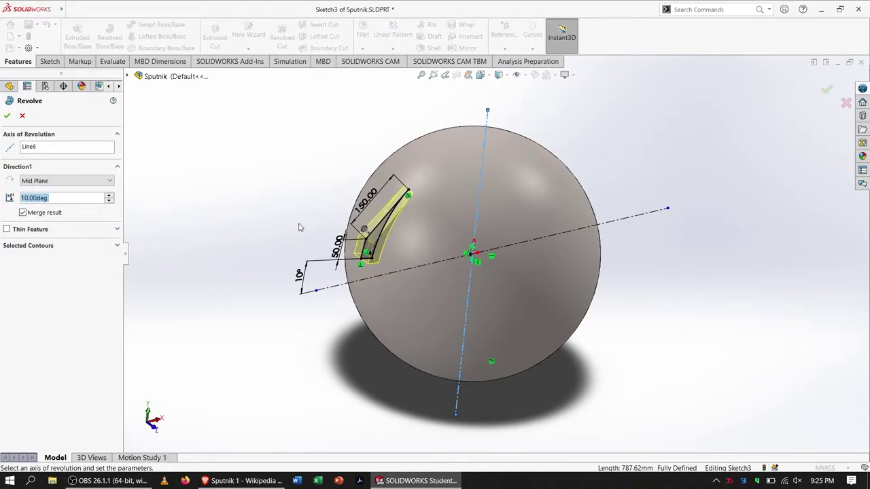
# Accept the mid-plane revolved boss on the sphere, inspect it from several sides, and save the part.
pyautogui.moveTo(292, 213)
pyautogui.mouseDown(button='middle')
pyautogui.moveTo(281, 136)
pyautogui.moveTo(326, 124)
pyautogui.moveTo(348, 140)
pyautogui.mouseUp(button='middle')
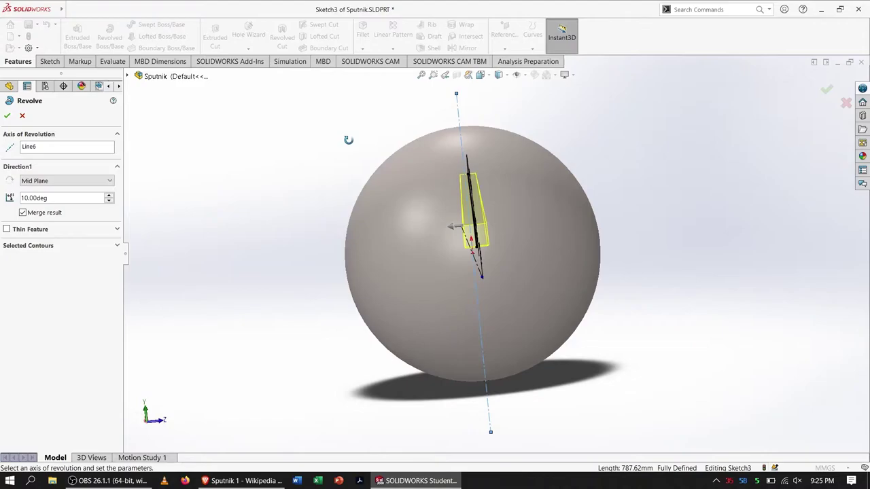
pyautogui.moveTo(348, 139)
pyautogui.mouseDown(button='middle')
pyautogui.moveTo(330, 142)
pyautogui.moveTo(301, 123)
pyautogui.moveTo(135, 130)
pyautogui.mouseUp(button='middle')
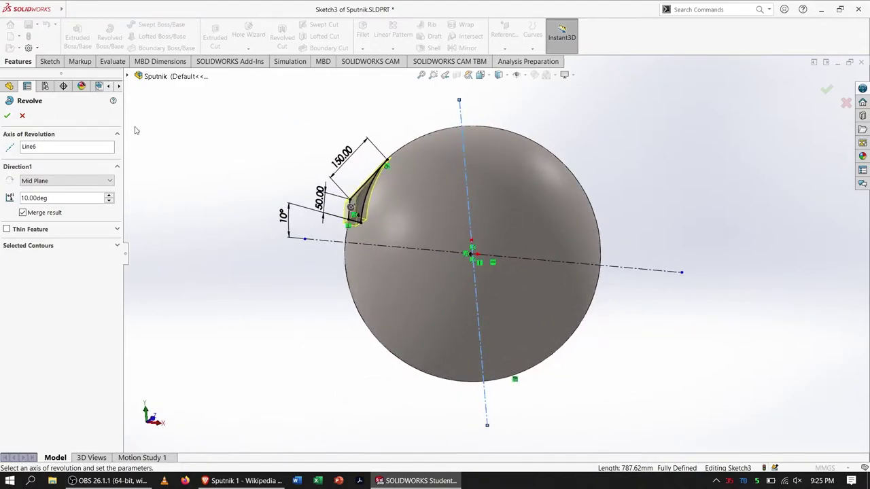
pyautogui.click(6, 116)
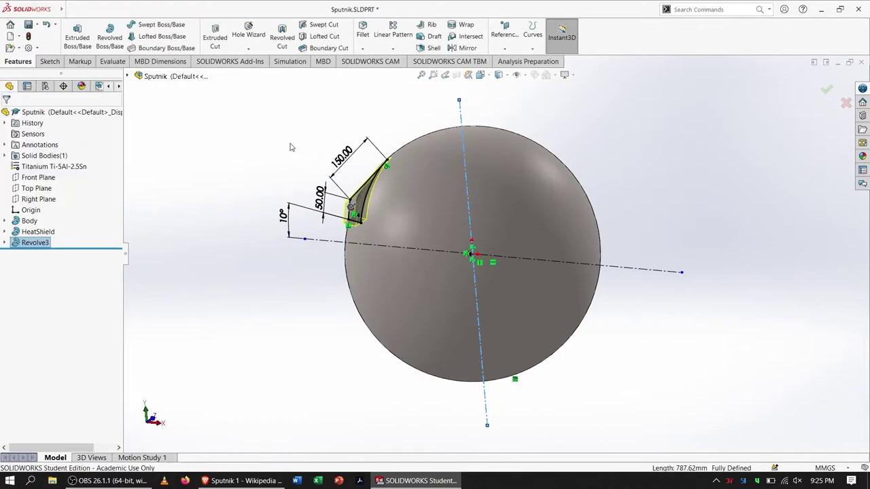
pyautogui.hotkey('ctrl', '7')
pyautogui.click(323, 189)
pyautogui.moveTo(322, 188)
pyautogui.mouseDown(button='middle')
pyautogui.moveTo(369, 224)
pyautogui.moveTo(428, 196)
pyautogui.moveTo(460, 163)
pyautogui.moveTo(404, 132)
pyautogui.moveTo(398, 91)
pyautogui.moveTo(313, 145)
pyautogui.moveTo(412, 187)
pyautogui.moveTo(379, 178)
pyautogui.mouseUp(button='middle')
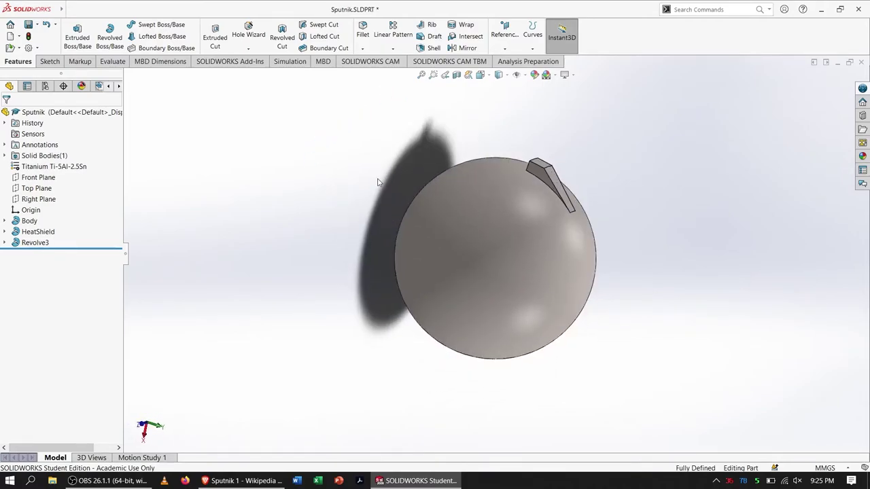
pyautogui.hotkey('ctrl', '7')
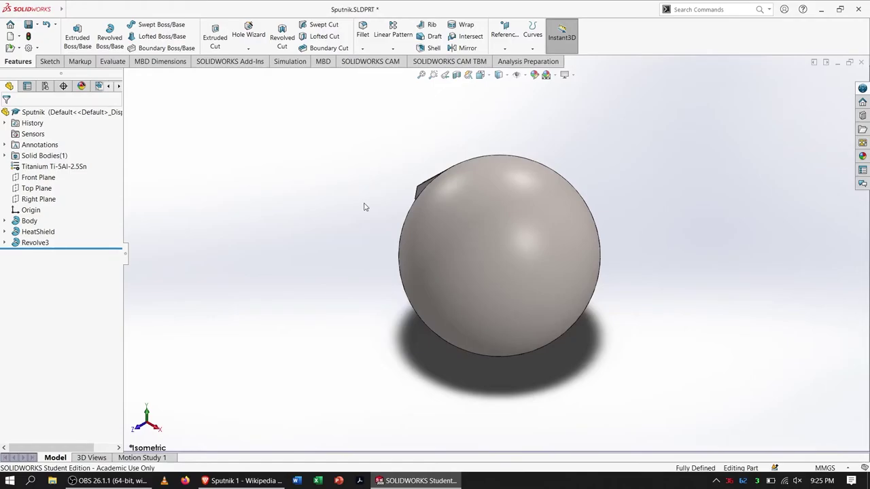
pyautogui.hotkey('ctrl', 's')
# Switch to the browser, examine the exploded-view photo on the Sputnik 1 Wikipedia page, and return to SOLIDWORKS.
pyautogui.hotkey('alt', 'Tab')
pyautogui.scroll(-4, 664, 243)
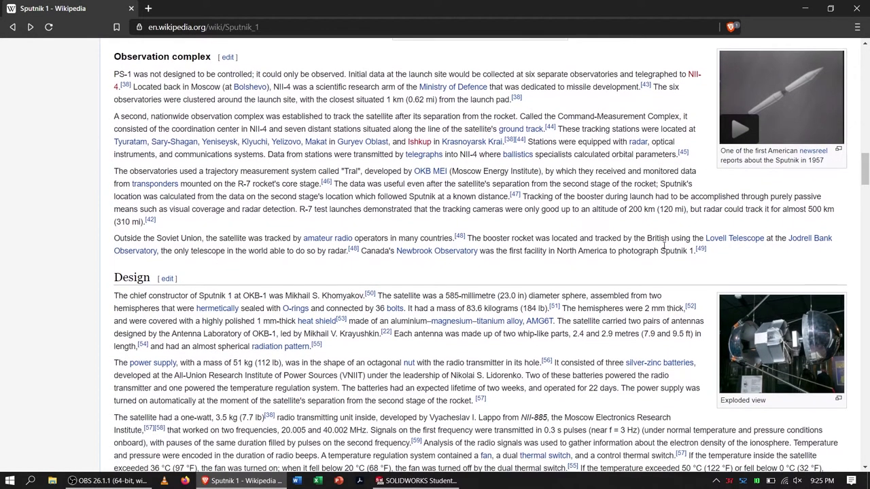
pyautogui.click(760, 177)
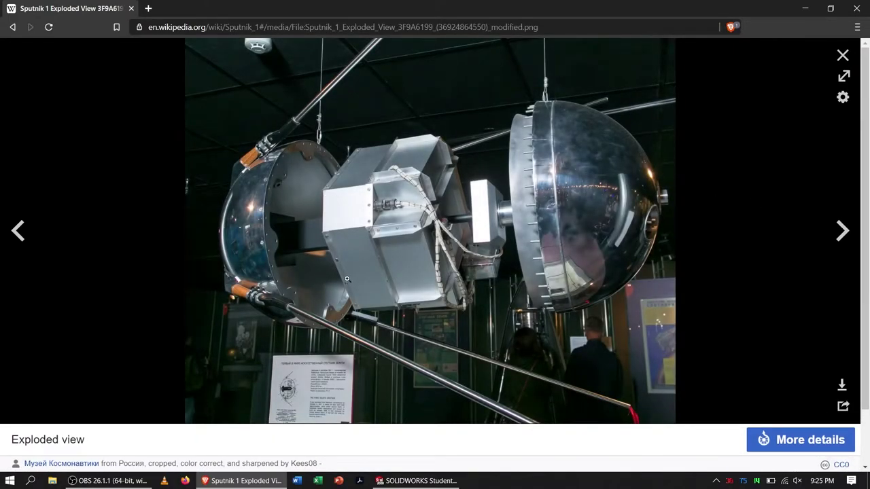
pyautogui.click(840, 55)
pyautogui.hotkey('alt', 'Tab')
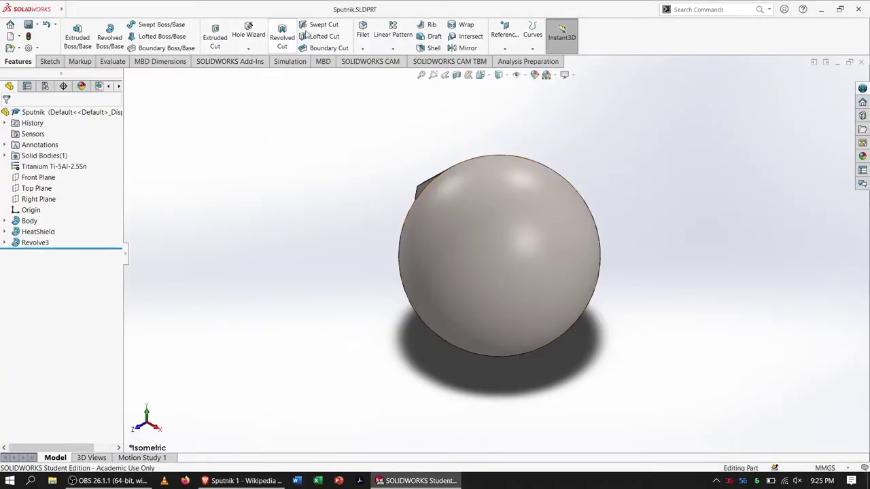
# Start a circular pattern, using the arc edge at the wide end of the revolved protrusion as its direction reference.
pyautogui.click(393, 48)
pyautogui.click(414, 72)
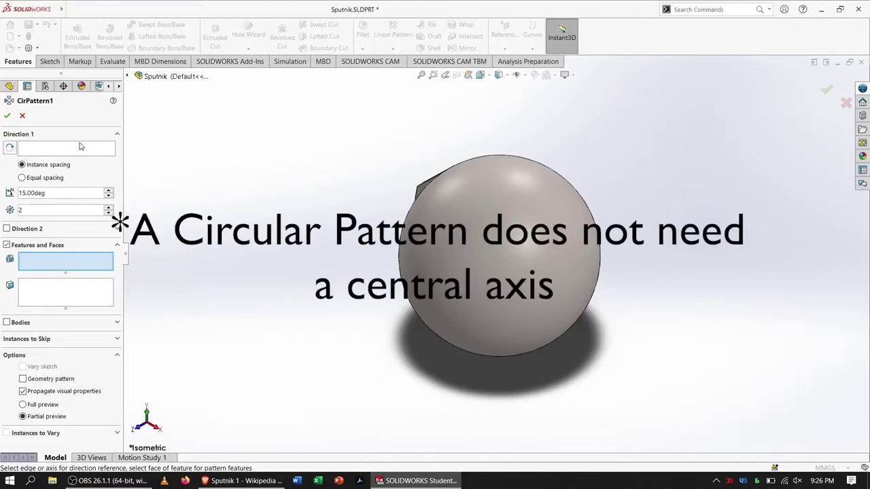
pyautogui.click(81, 150)
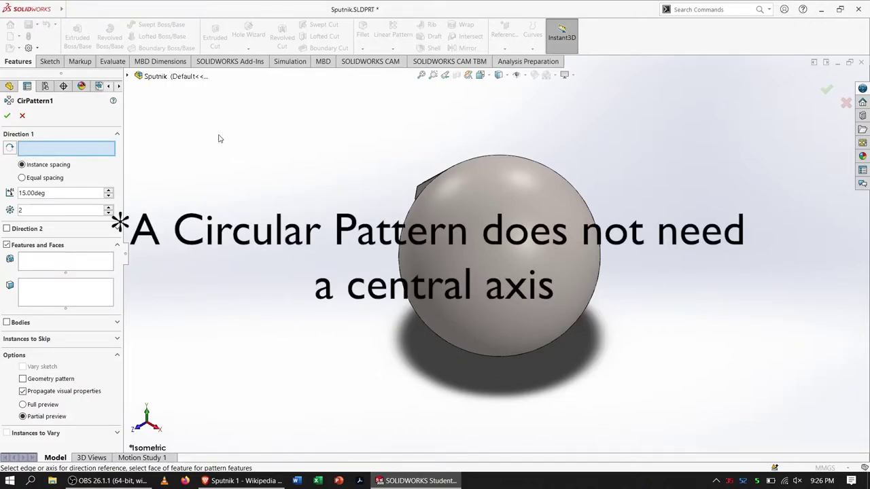
pyautogui.moveTo(258, 164); pyautogui.dragTo(344, 200, button='middle')
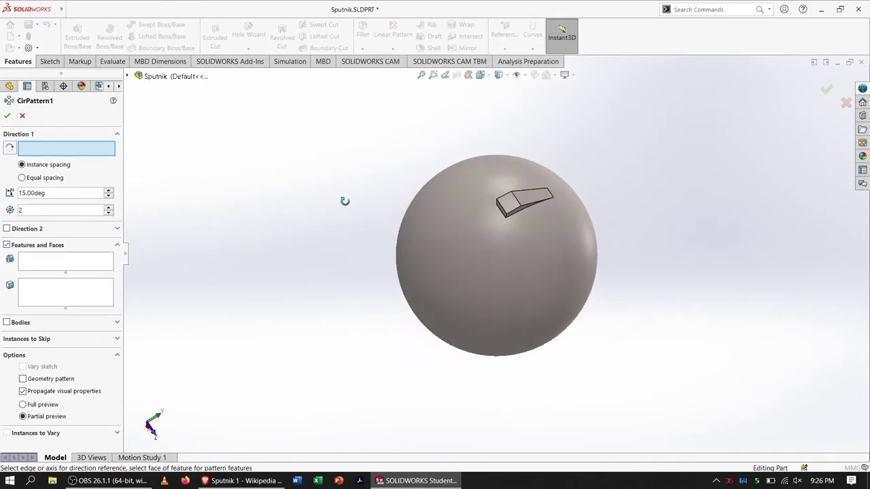
pyautogui.click(509, 216)
pyautogui.moveTo(283, 172); pyautogui.dragTo(175, 204, button='middle')
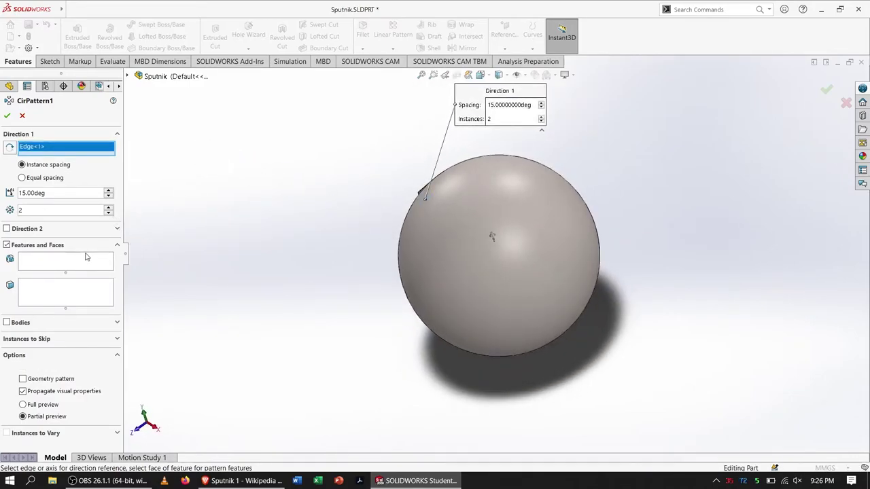
# Pattern the Revolve3 protrusion with equal spacing over 360° and 4 instances.
pyautogui.click(95, 262)
pyautogui.click(129, 77)
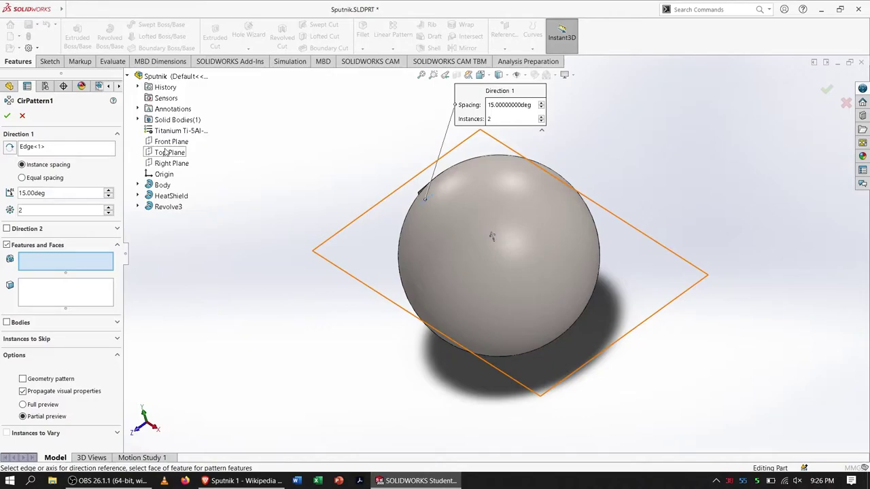
pyautogui.click(170, 207)
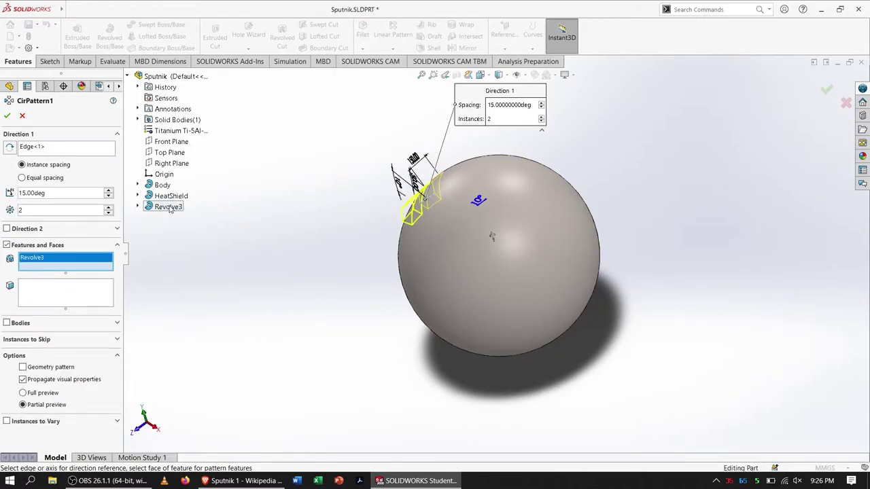
pyautogui.click(39, 178)
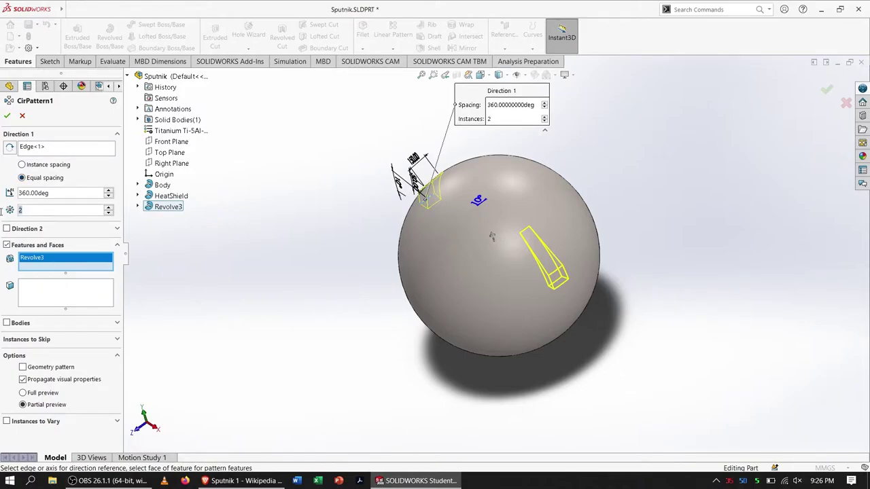
pyautogui.write('4')
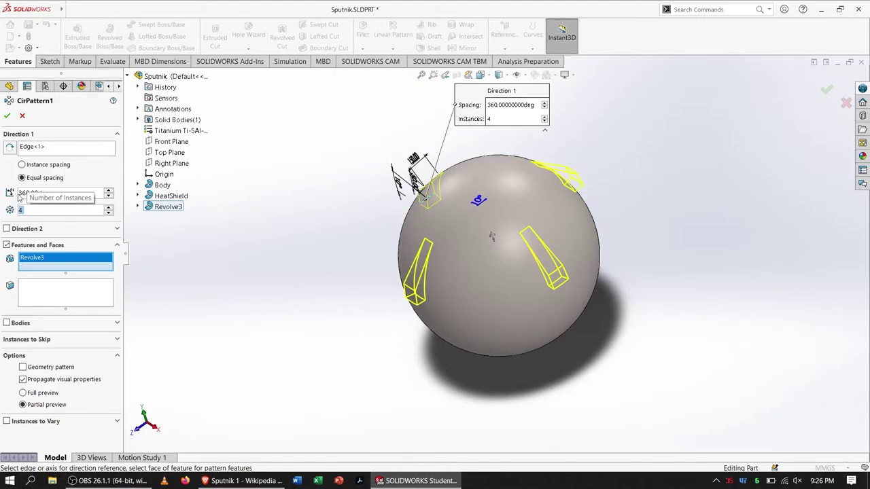
pyautogui.click(6, 116)
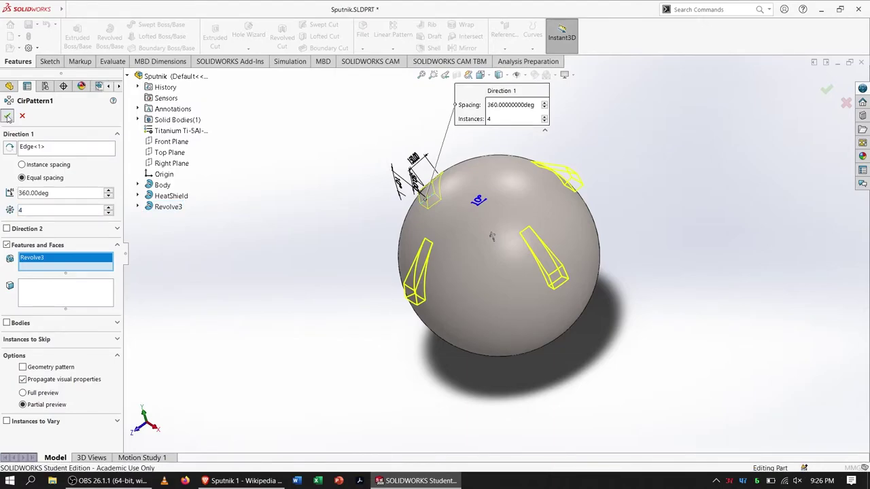
# Rename the Revolve3 feature as AntennaMount and save the part.
pyautogui.click(38, 255)
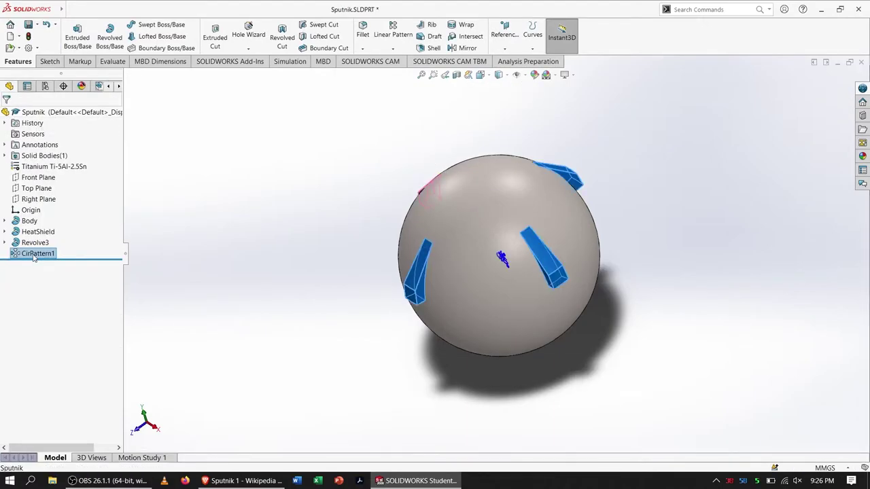
pyautogui.rightClick(32, 245)
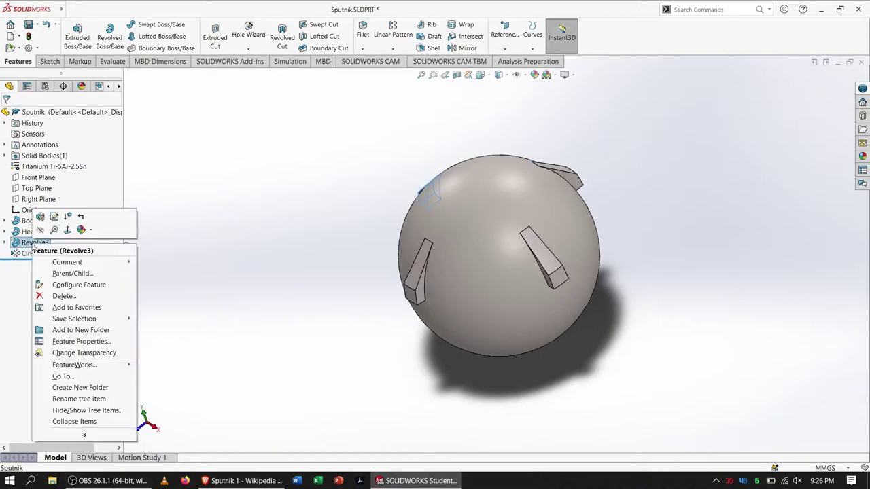
pyautogui.click(79, 433)
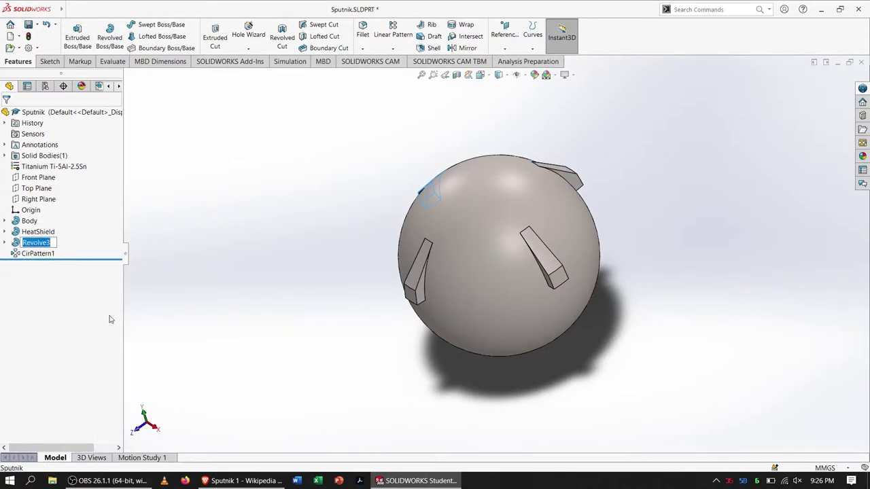
pyautogui.write('An')
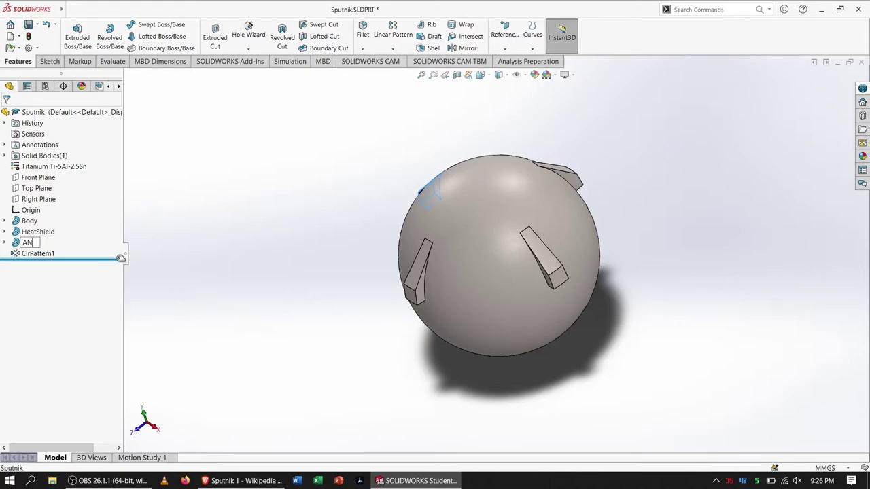
pyautogui.write('tennaMount')
pyautogui.press('Return')
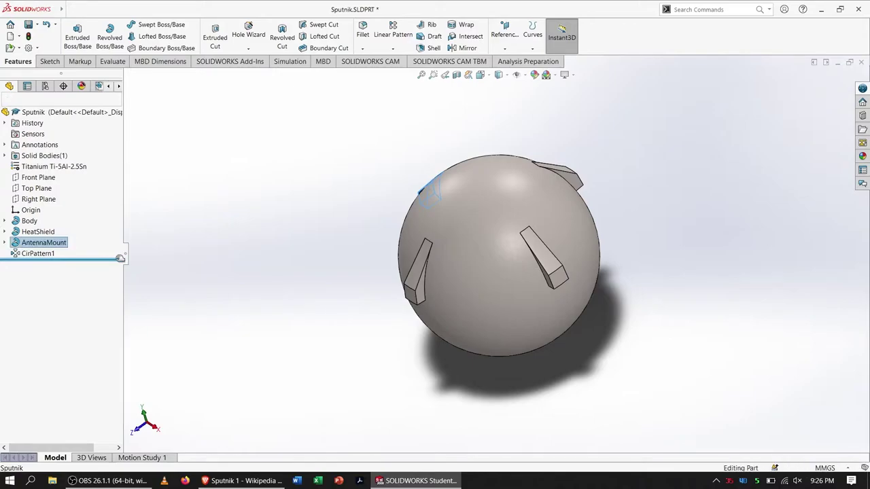
pyautogui.click(68, 275)
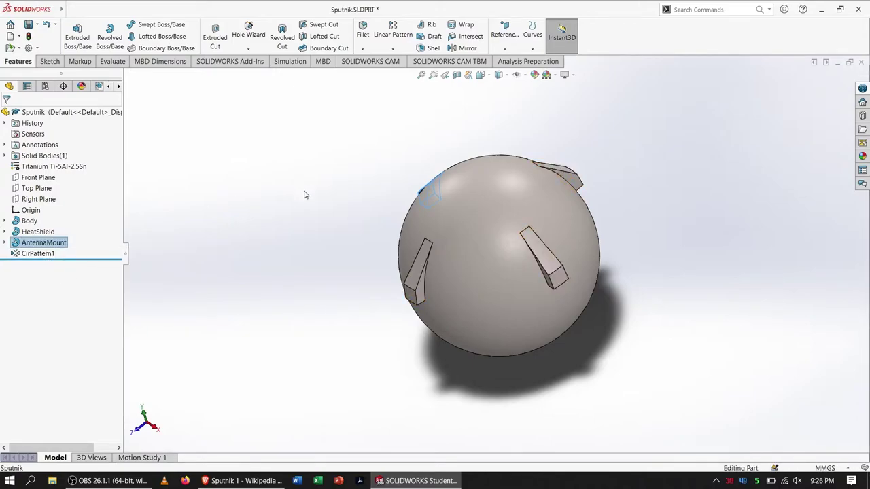
pyautogui.hotkey('ctrl', '7')
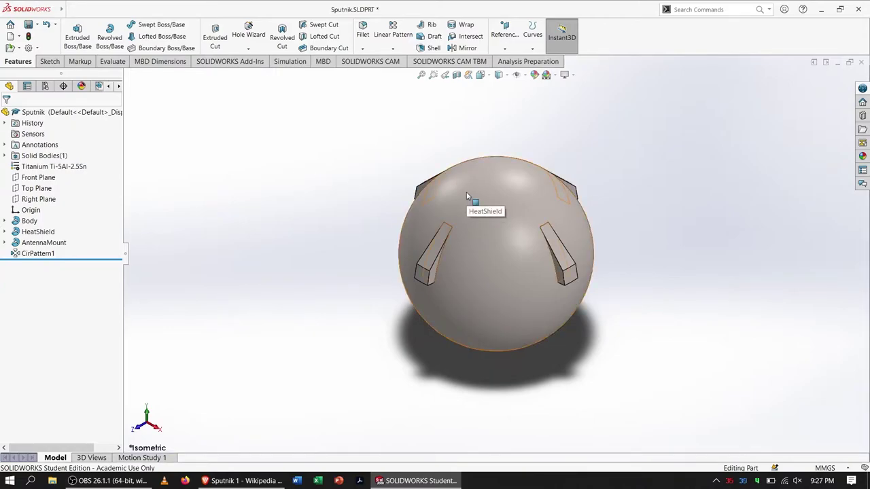
pyautogui.hotkey('ctrl', 's')
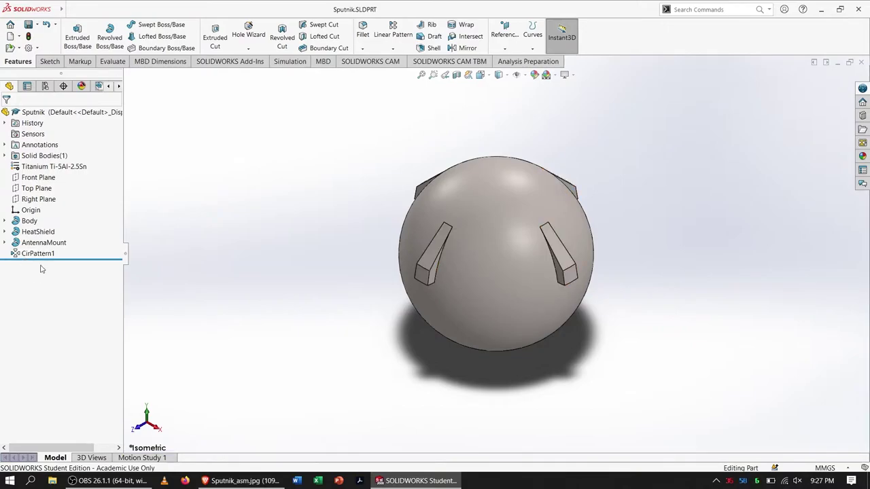
# Roll the feature history back to just before the circular pattern.
pyautogui.click(62, 258)
pyautogui.moveTo(64, 254); pyautogui.dragTo(66, 261)
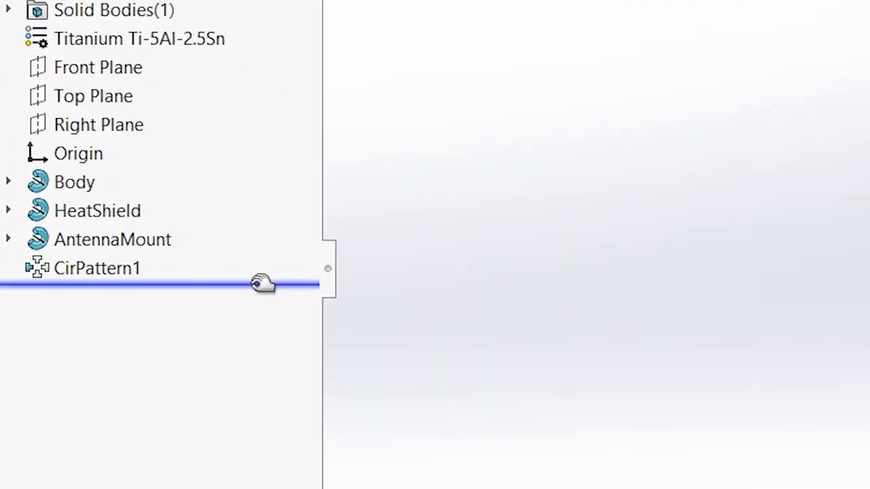
pyautogui.moveTo(263, 284); pyautogui.dragTo(252, 272)
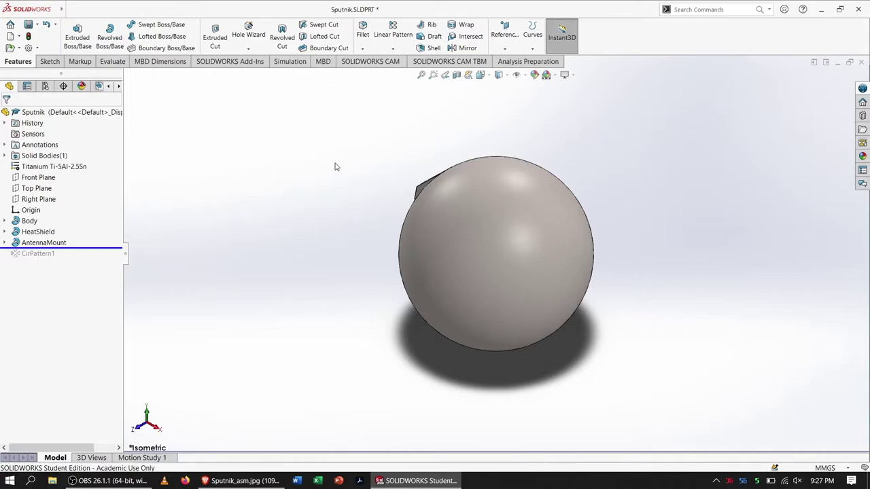
# Start a chamfer and check the Sputnik reference photo for the shape of the antenna mounts.
pyautogui.click(363, 49)
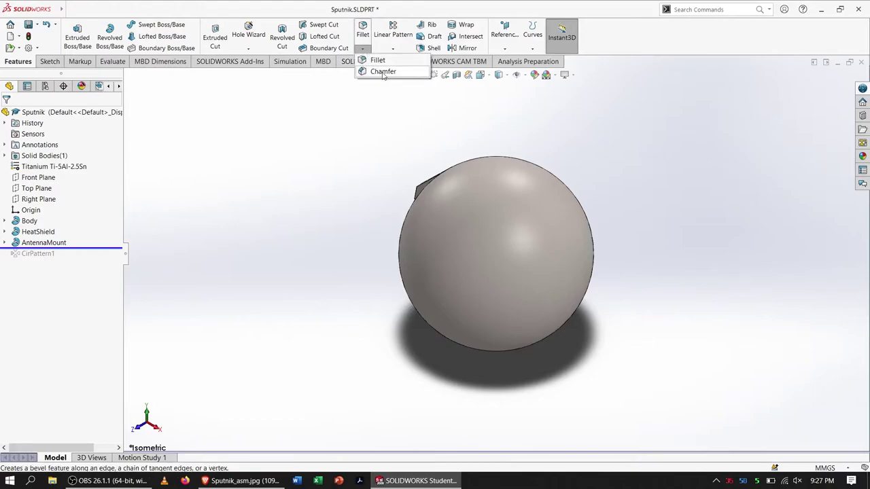
pyautogui.click(381, 71)
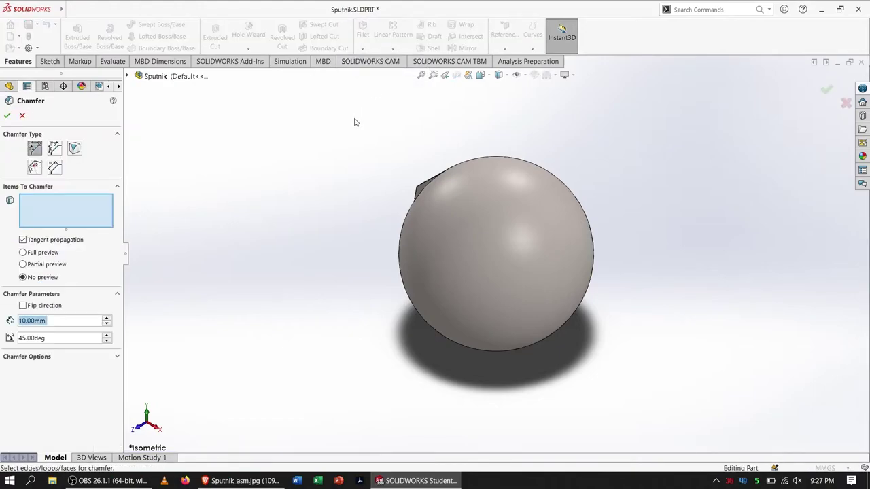
pyautogui.hotkey('alt', 'Tab')
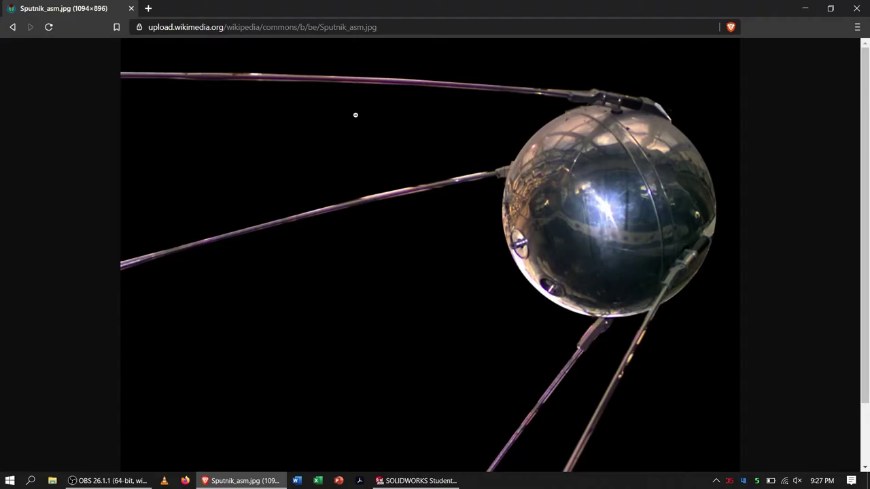
pyautogui.hotkey('alt', 'Tab')
# Select two of the 50 mm edges across the wide end of the antenna mount for the chamfer.
pyautogui.moveTo(408, 245); pyautogui.dragTo(442, 258, button='middle')
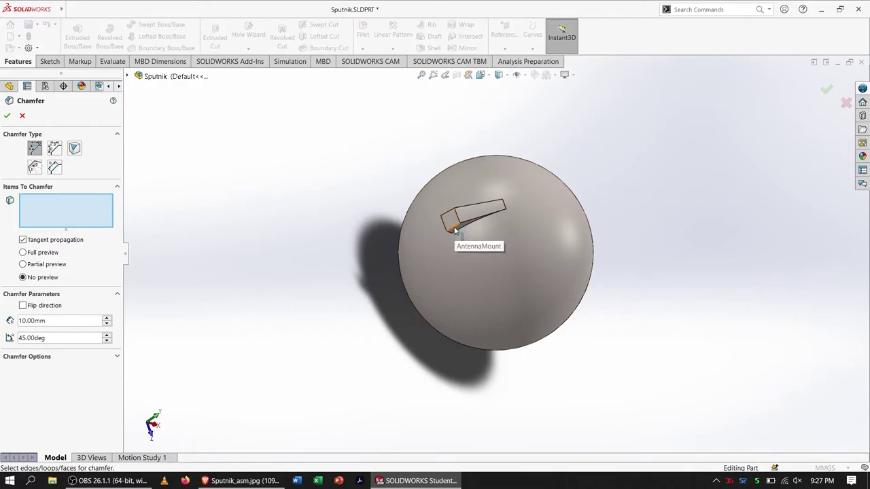
pyautogui.click(455, 231)
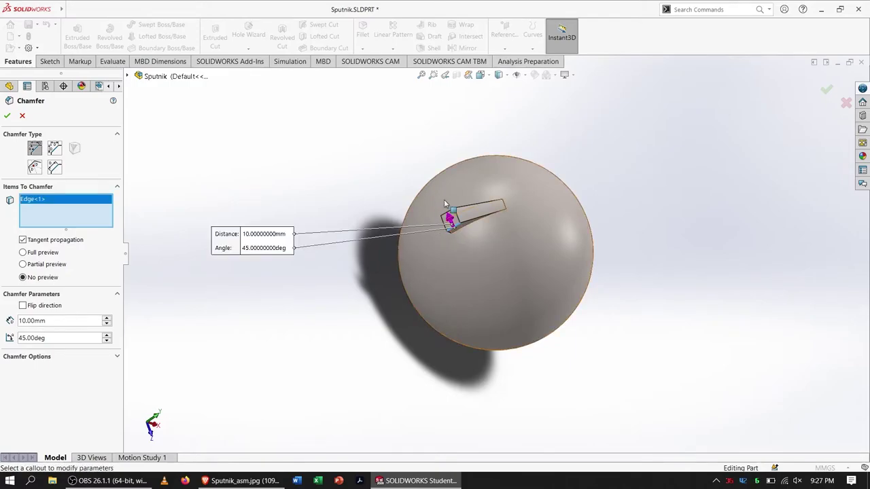
pyautogui.moveTo(309, 206); pyautogui.dragTo(501, 261, button='middle')
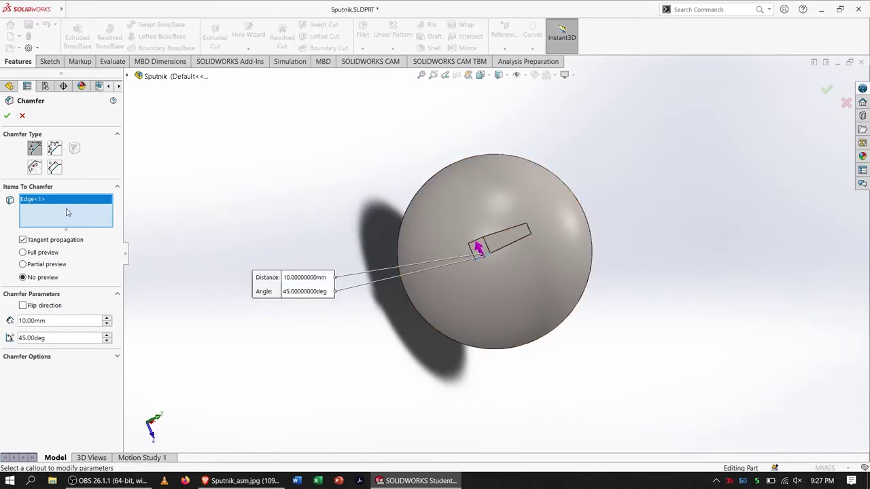
pyautogui.moveTo(347, 221); pyautogui.dragTo(596, 304, button='middle')
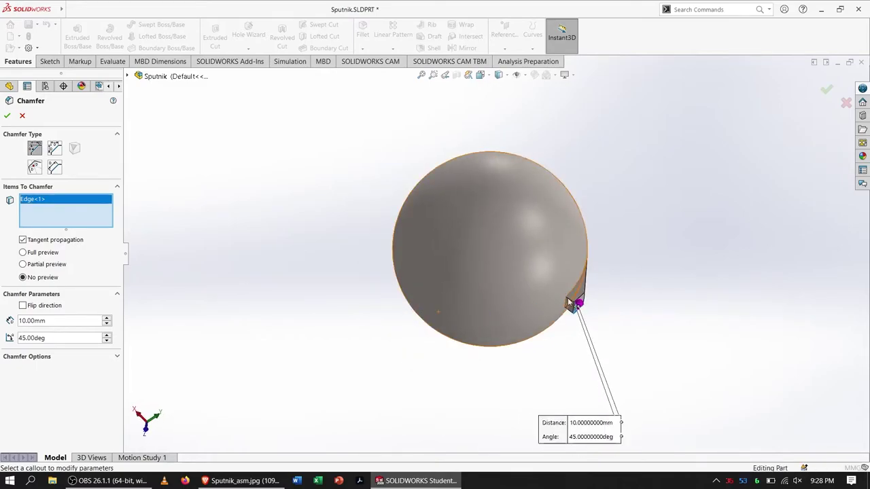
pyautogui.scroll(-10, 596, 303)
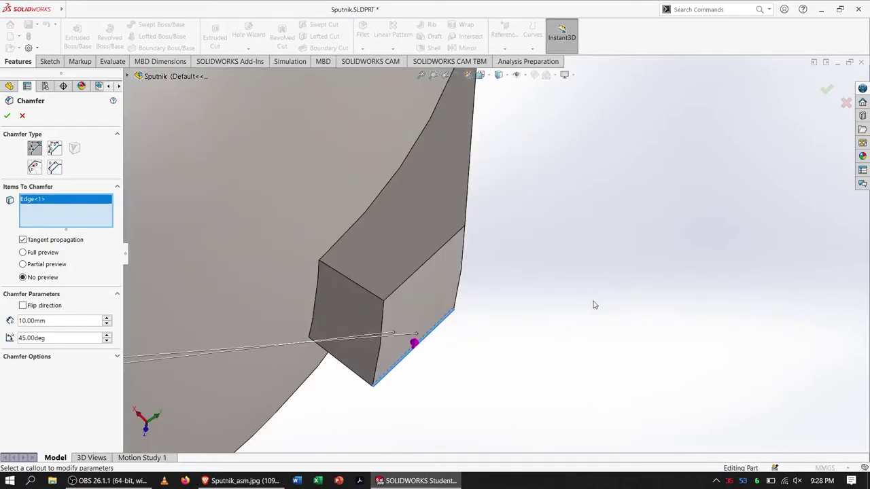
pyautogui.click(413, 272)
pyautogui.hotkey('ctrl', '7')
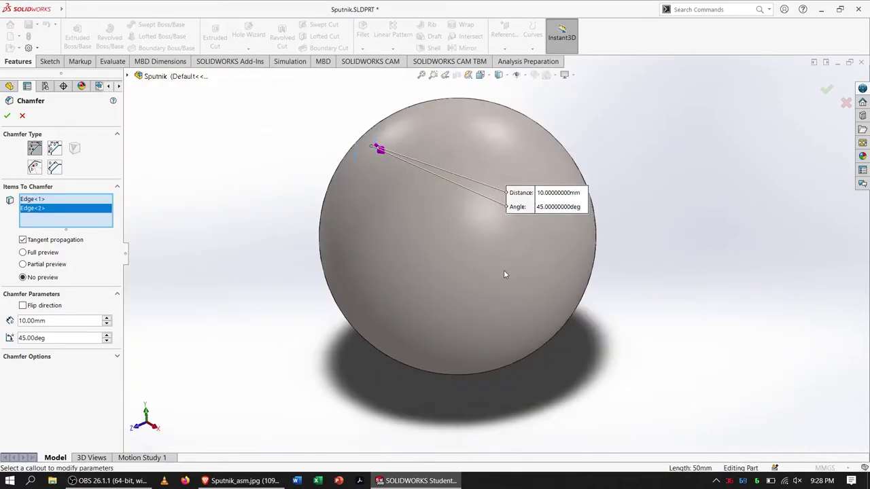
# Chamfer the antenna mount's two long outer edges at 10 mm and 45°, using the full preview.
pyautogui.moveTo(384, 227); pyautogui.dragTo(462, 356, button='middle')
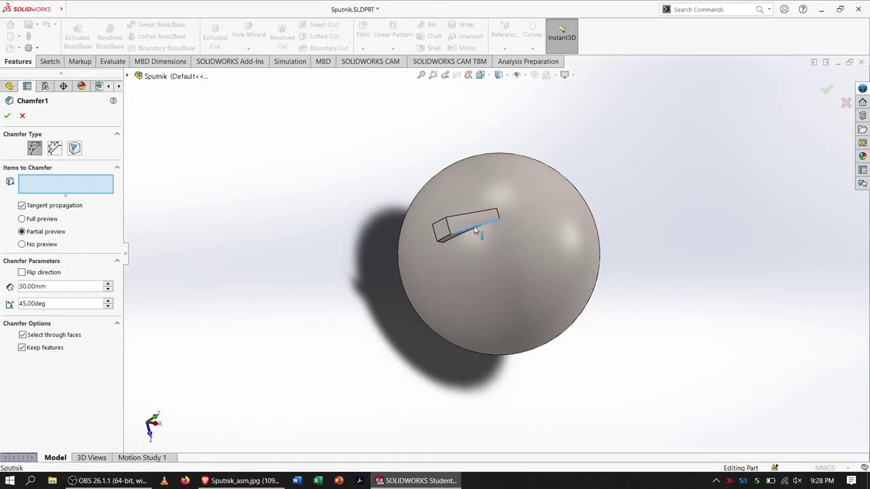
pyautogui.click(476, 230)
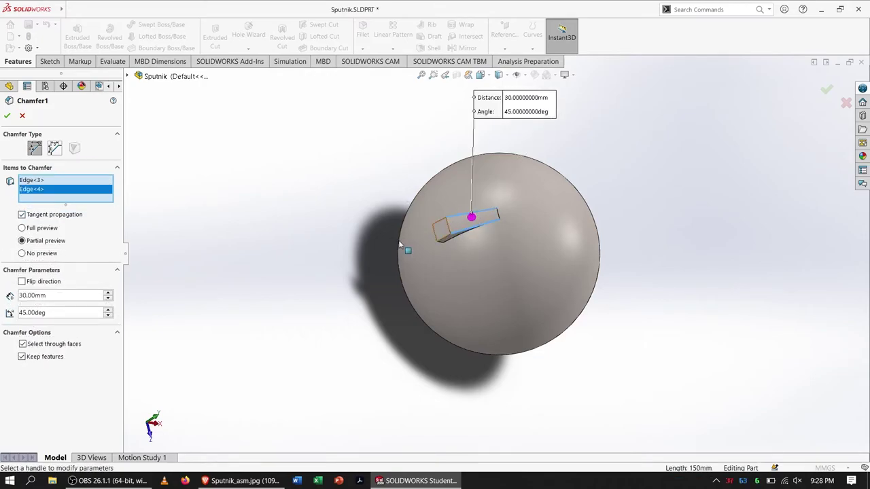
pyautogui.click(34, 229)
pyautogui.click(107, 299)
pyautogui.click(107, 298)
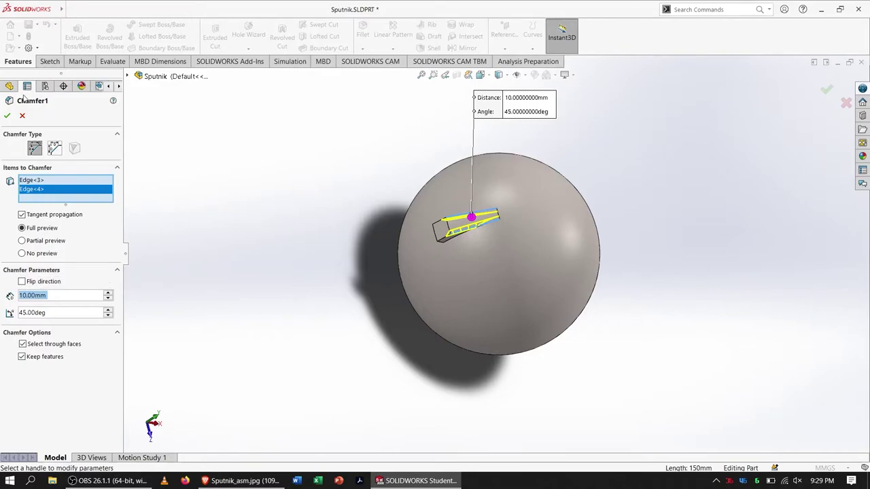
pyautogui.click(6, 116)
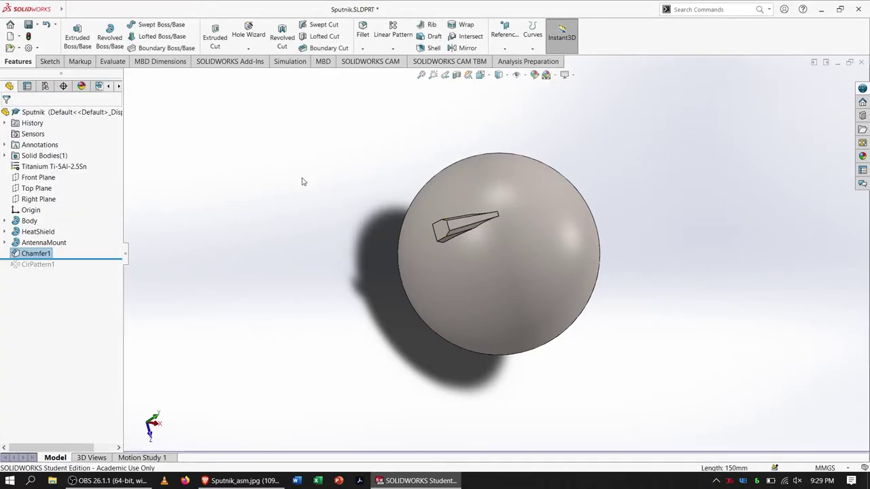
# Compare the chamfered mount with the Sputnik reference photo and roll the feature history forward past the circular pattern.
pyautogui.hotkey('ctrl', '7')
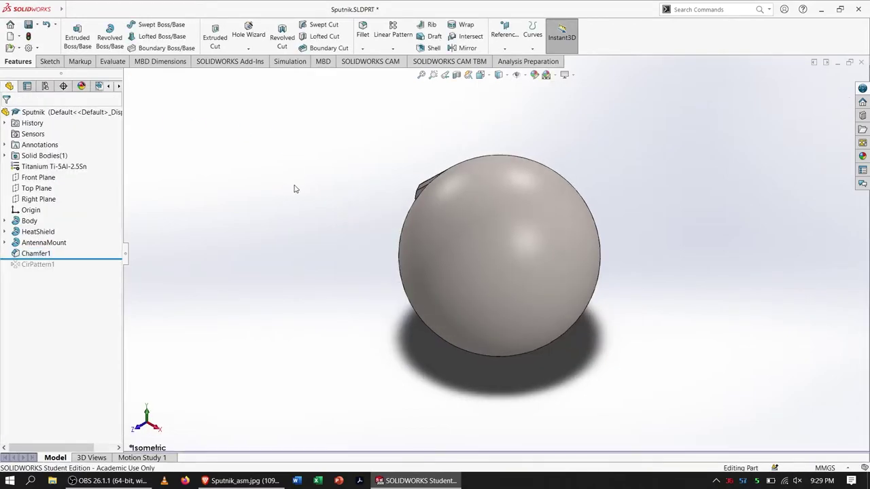
pyautogui.hotkey('alt', 'Tab')
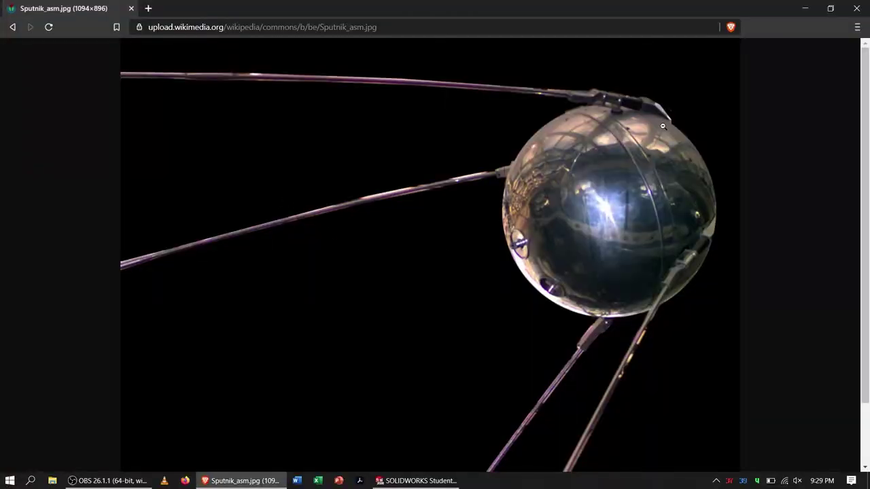
pyautogui.hotkey('alt', 'Tab')
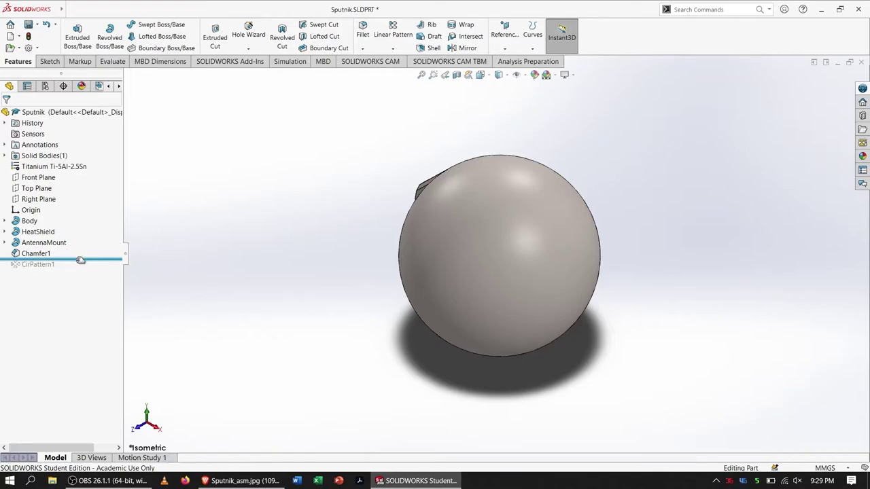
pyautogui.moveTo(76, 259); pyautogui.dragTo(77, 275)
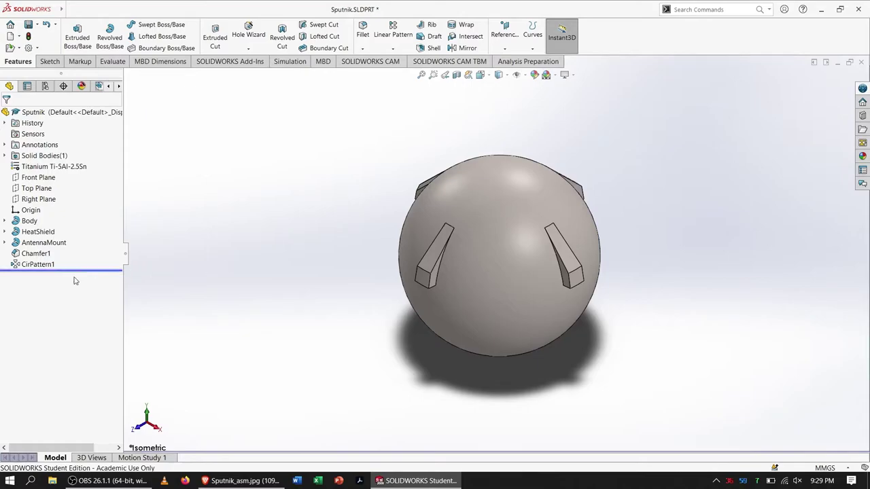
# Edit the circular pattern to include Chamfer1 together with the AntennaMount feature.
pyautogui.click(37, 265)
pyautogui.click(46, 236)
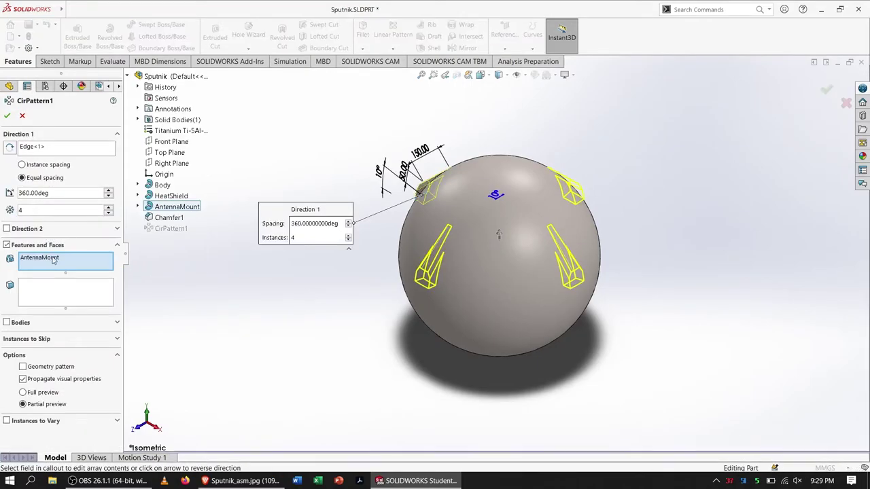
pyautogui.click(175, 218)
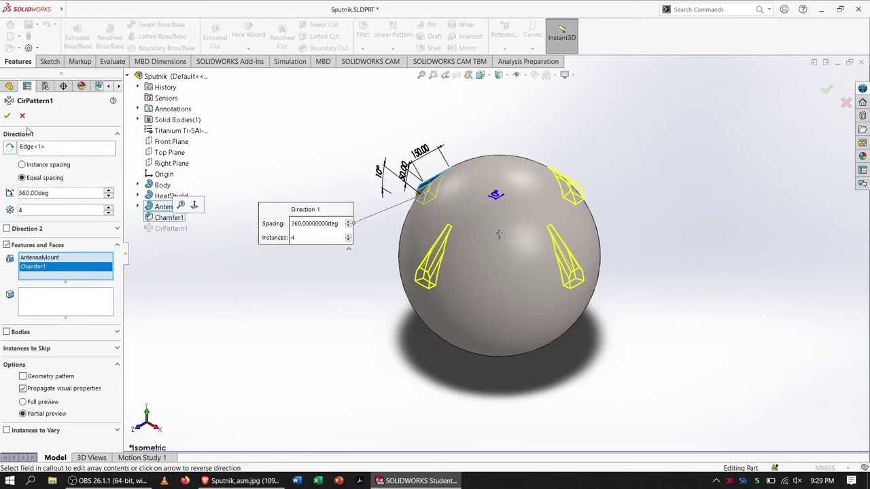
pyautogui.click(8, 115)
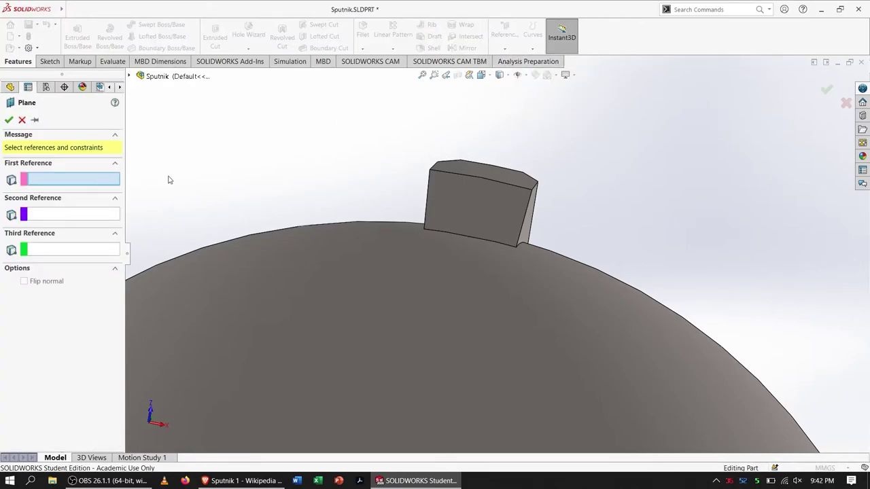
# Create a reference plane through three corner vertices of an antenna mount's wide end face.
pyautogui.click(429, 170)
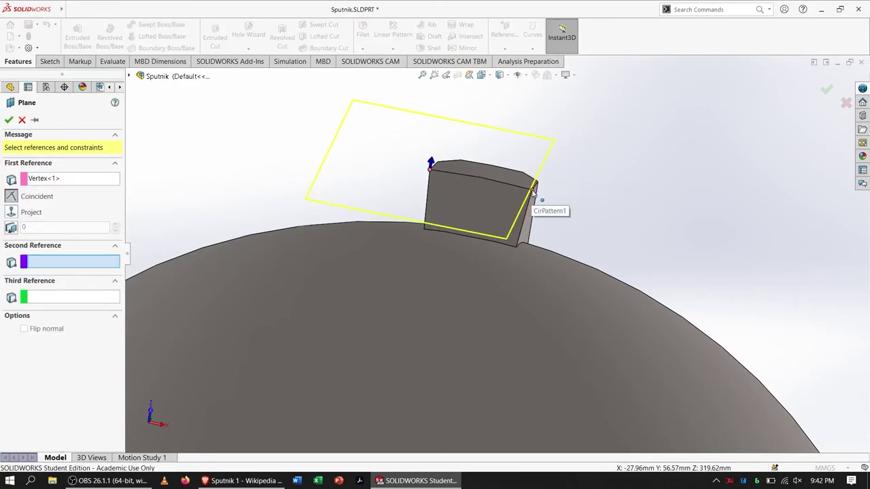
pyautogui.click(534, 193)
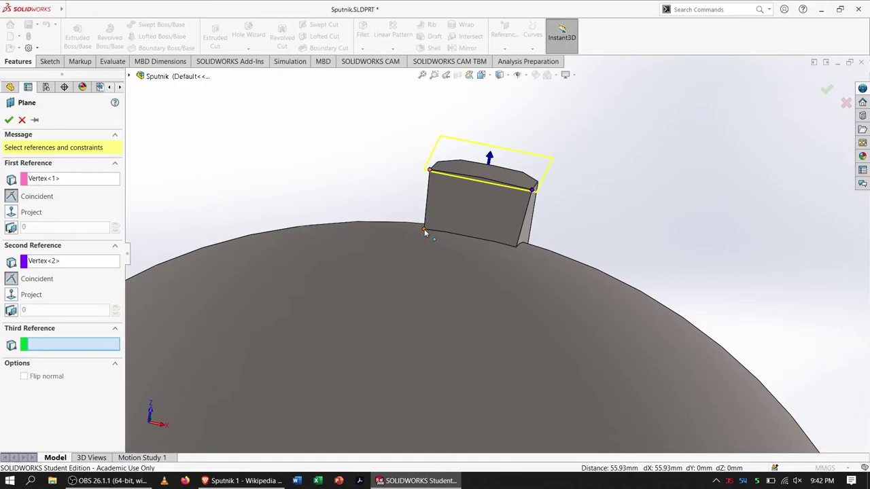
pyautogui.click(424, 229)
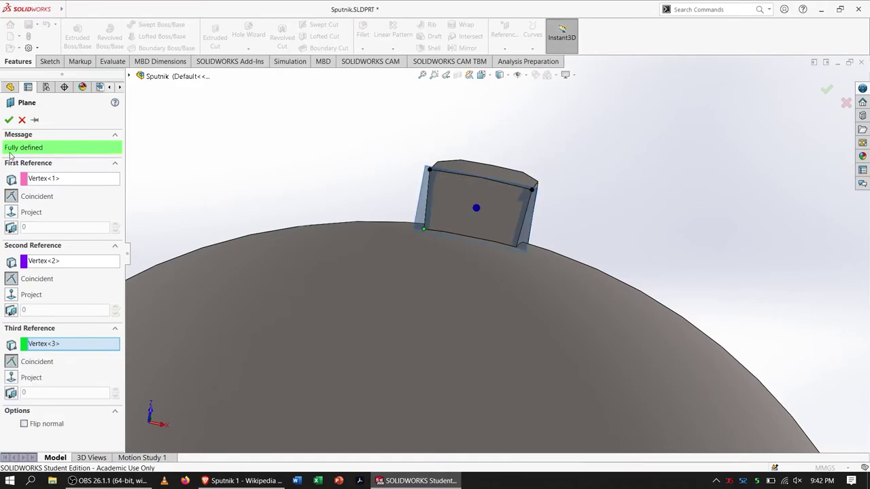
pyautogui.click(8, 120)
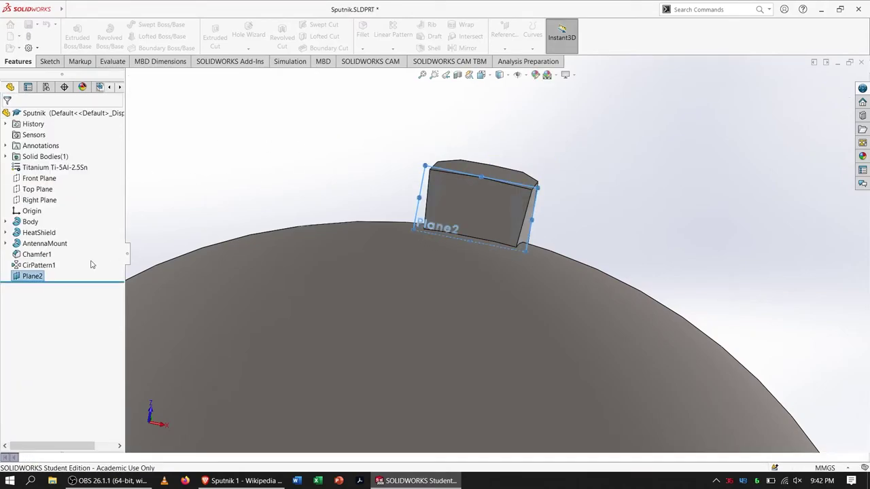
# Open a sketch on the new plane at the antenna mount's end and view it squarely from the end-face side.
pyautogui.rightClick(31, 276)
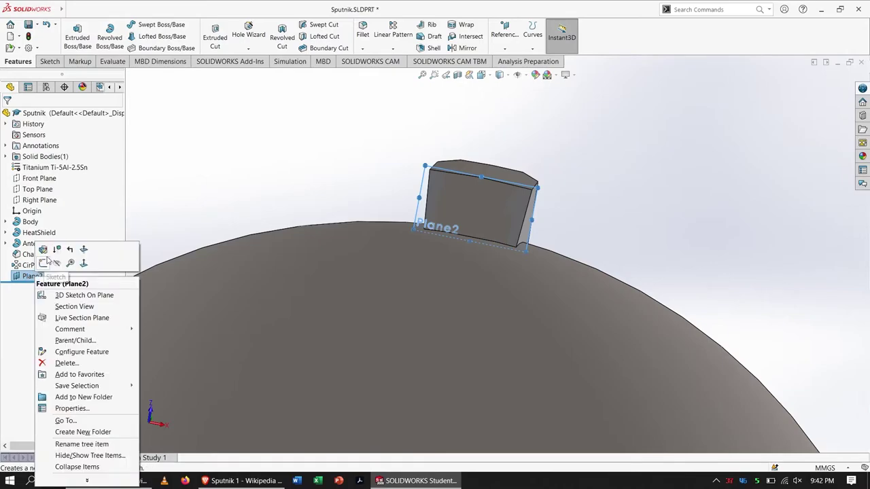
pyautogui.click(45, 262)
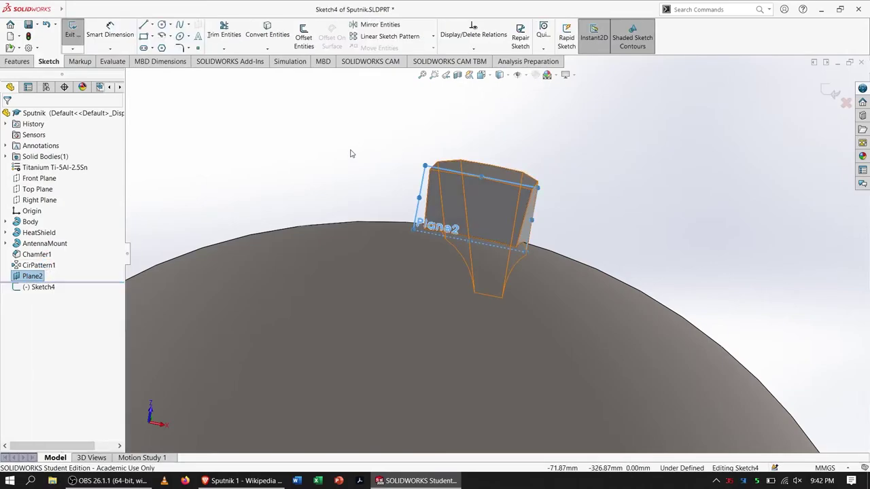
pyautogui.rightClick(43, 288)
pyautogui.click(59, 275)
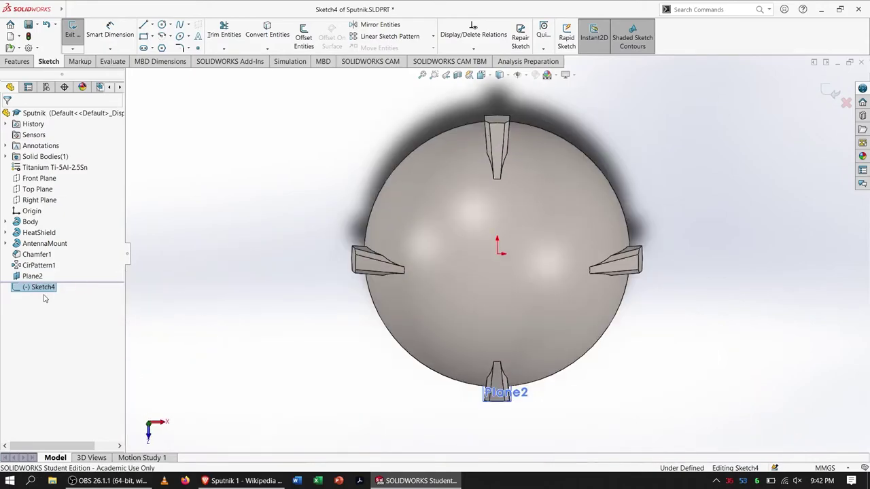
pyautogui.rightClick(40, 289)
pyautogui.click(61, 277)
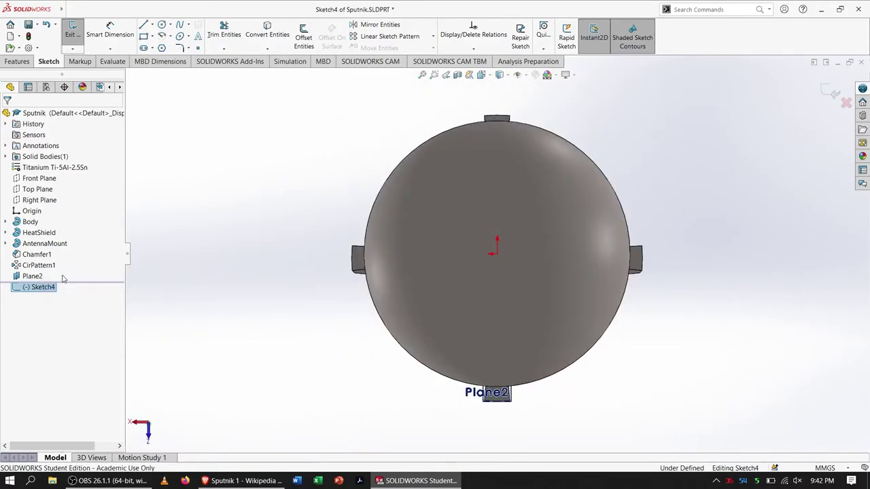
# Sketch a circle of about 6.5 mm radius on the mount's end face, with its centre vertically aligned with the origin.
pyautogui.scroll(-5, 546, 342)
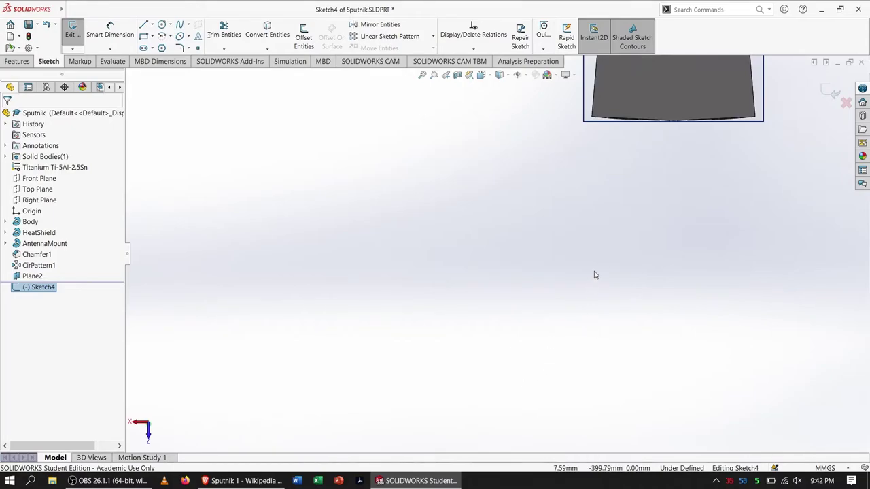
pyautogui.scroll(3, 592, 281)
pyautogui.scroll(-5, 556, 212)
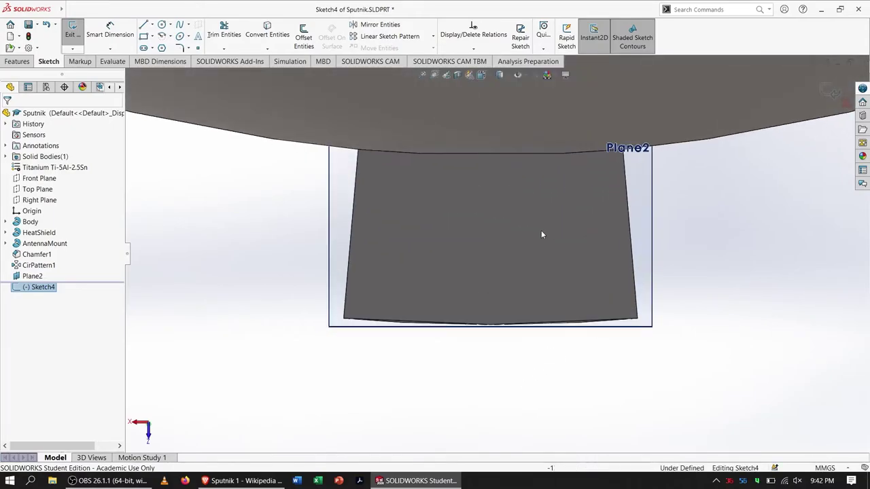
pyautogui.click(162, 25)
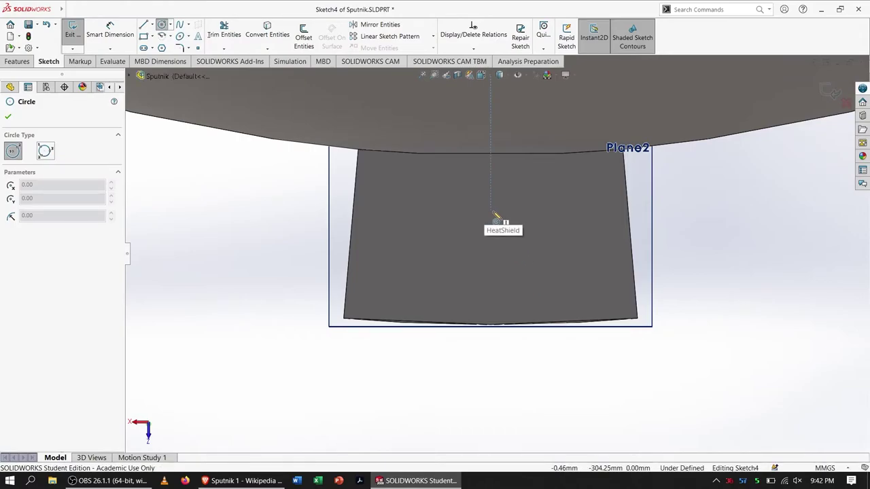
pyautogui.click(491, 213)
pyautogui.click(523, 217)
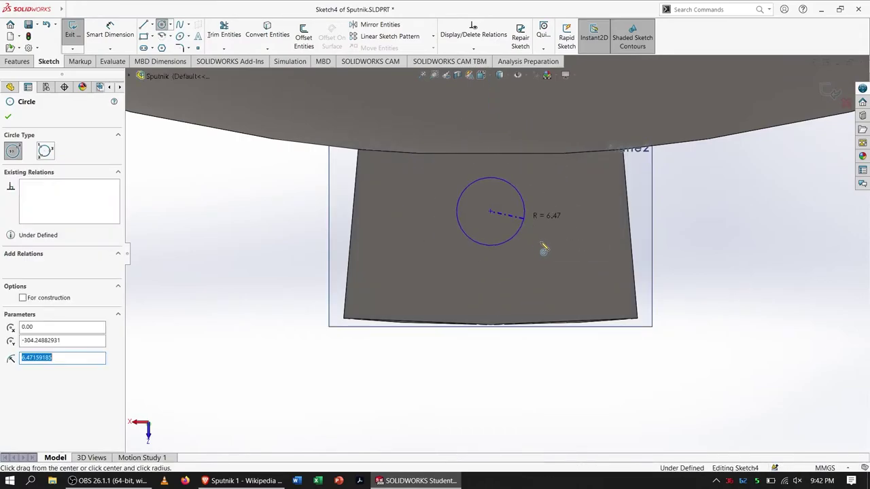
pyautogui.press('Escape')
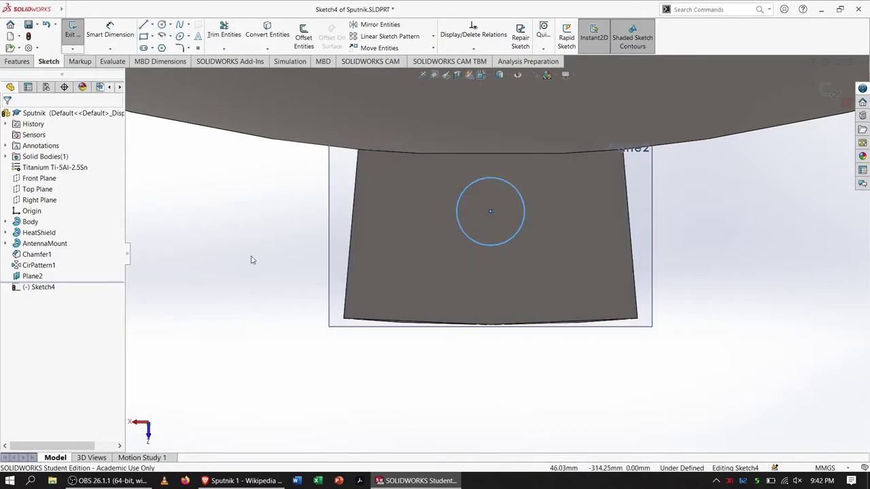
# Dimension the circle on the mount's end face with a diameter of 14 mm.
pyautogui.moveTo(251, 264); pyautogui.dragTo(265, 240, button='right')
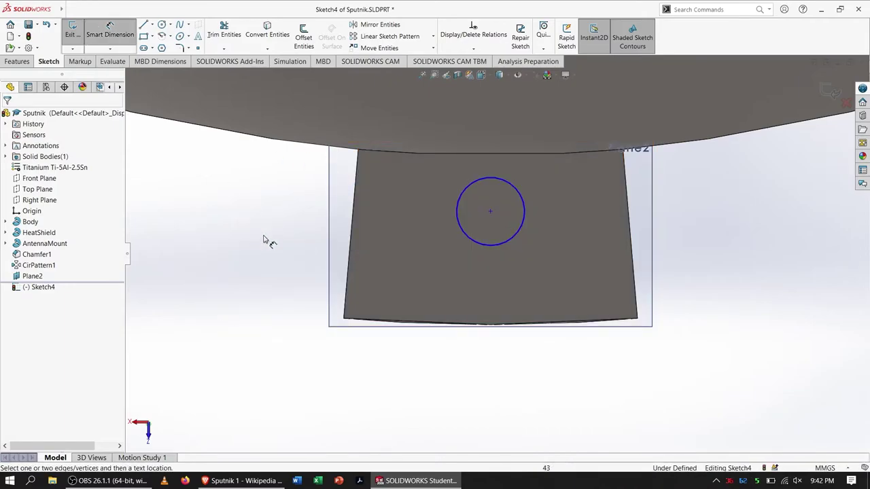
pyautogui.click(530, 218)
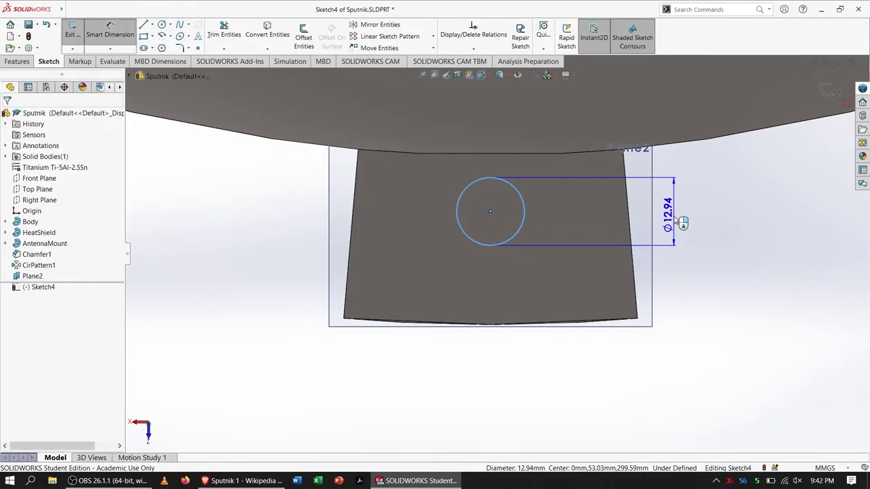
pyautogui.click(666, 215)
pyautogui.write('14')
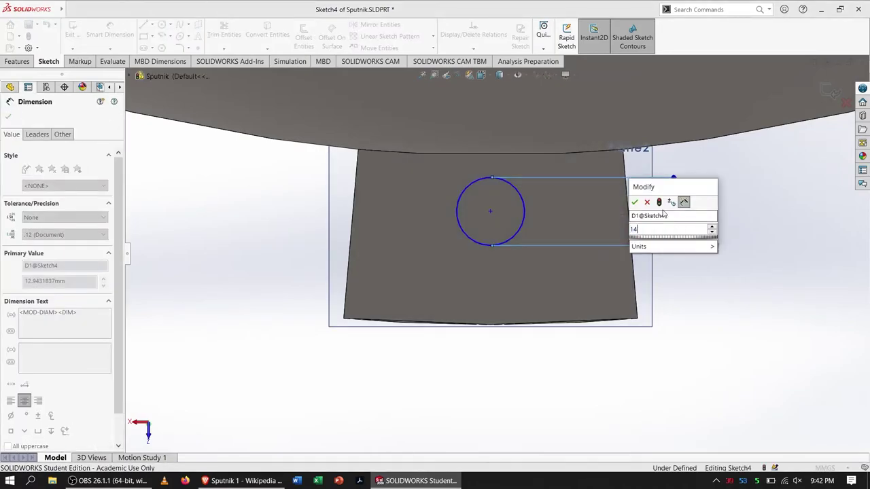
pyautogui.press('Return')
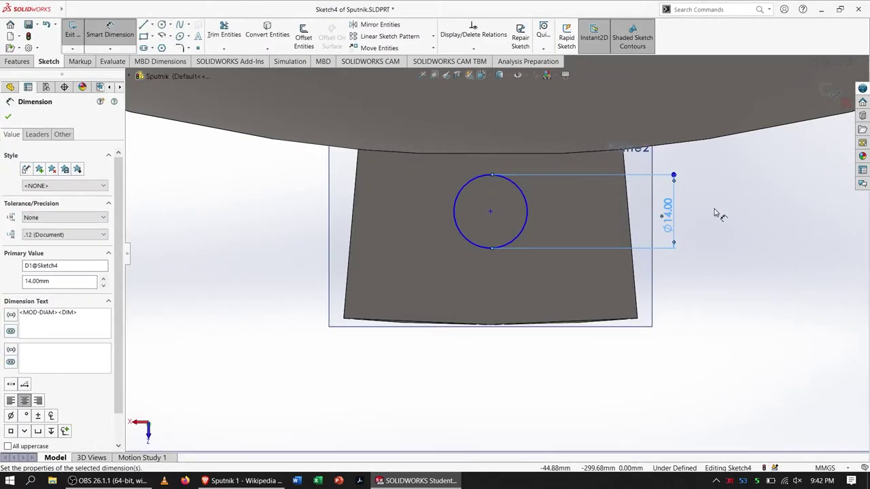
pyautogui.press('Escape')
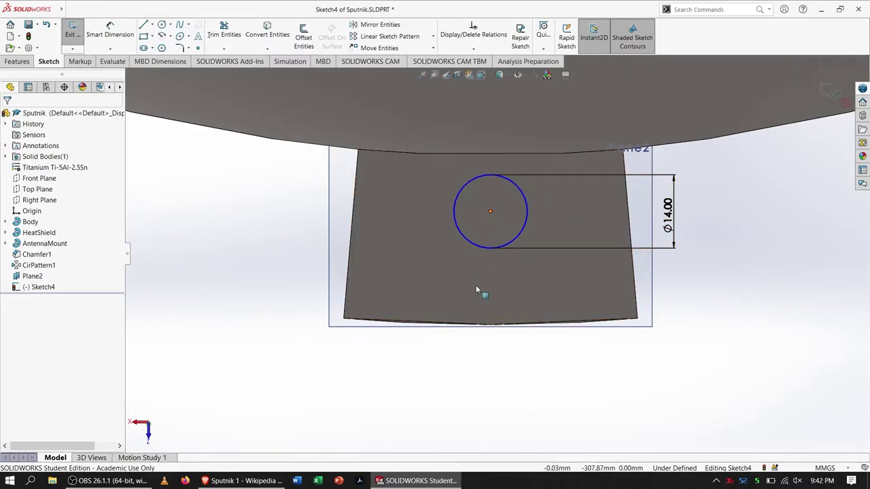
# Convert the end face's curved outer edge into the sketch and make it construction geometry.
pyautogui.click(268, 34)
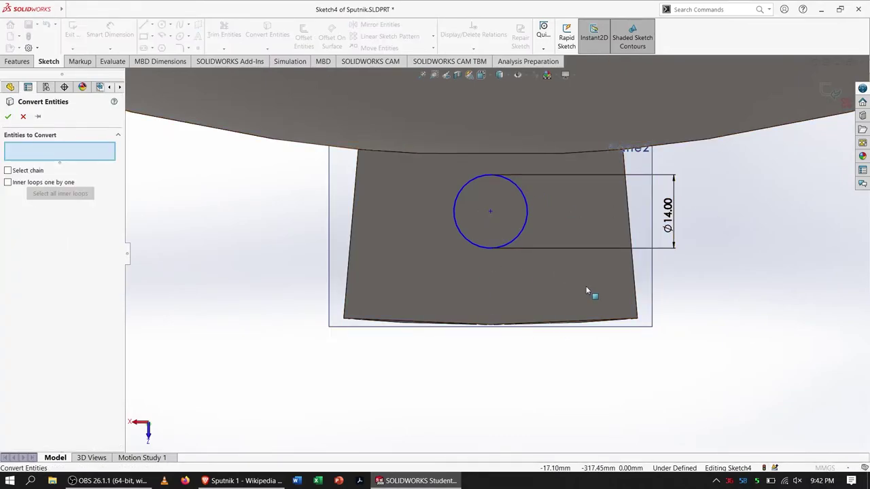
pyautogui.click(583, 322)
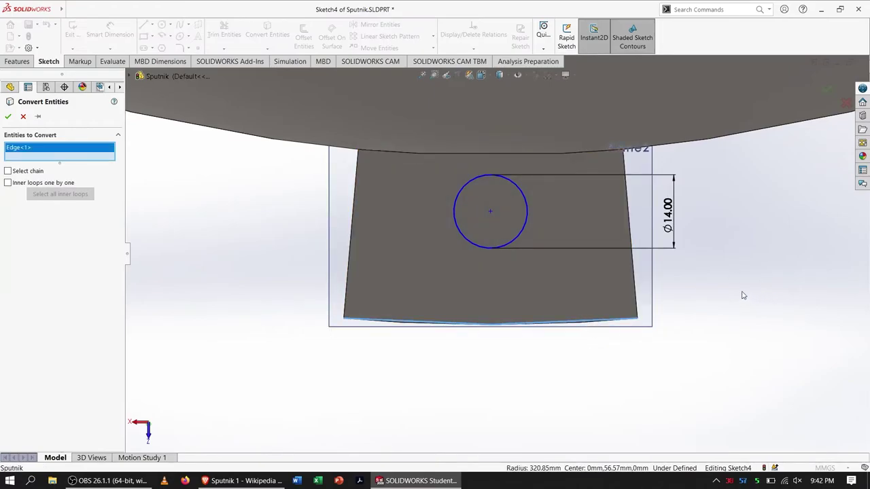
pyautogui.click(8, 116)
pyautogui.click(460, 324)
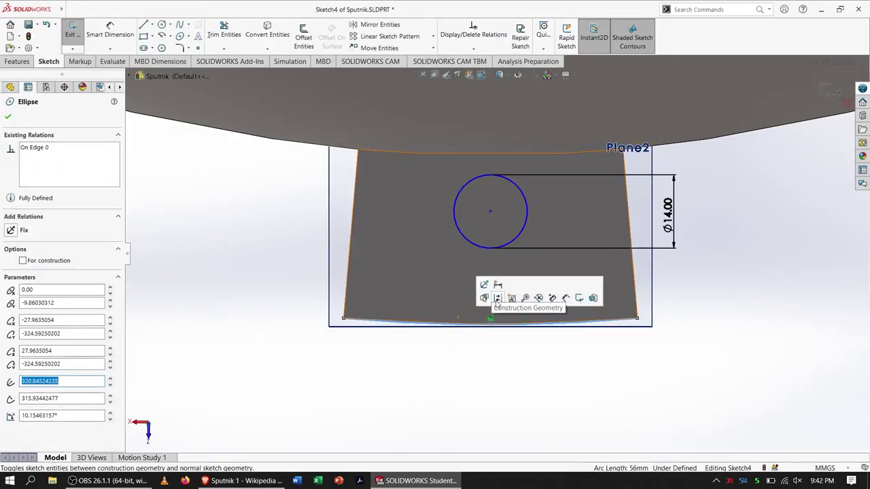
pyautogui.click(497, 298)
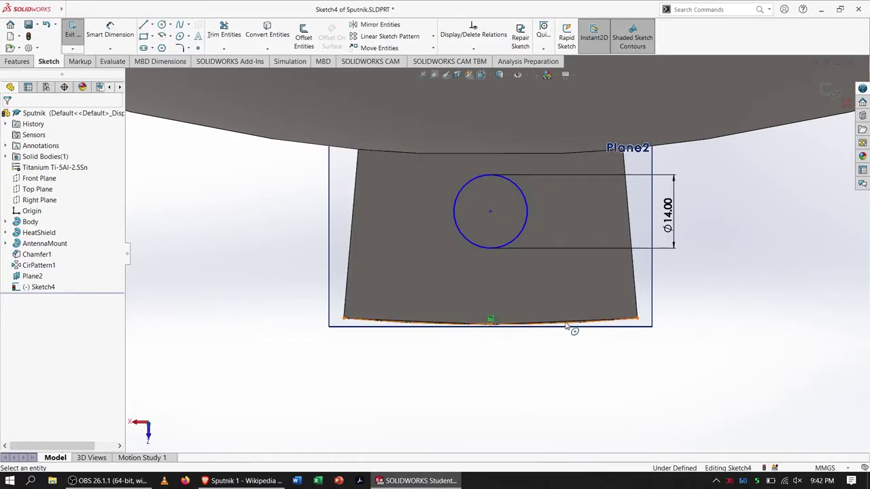
# Add a vertical relation between the circle's centre and the midpoint of the converted curved edge.
pyautogui.click(492, 326)
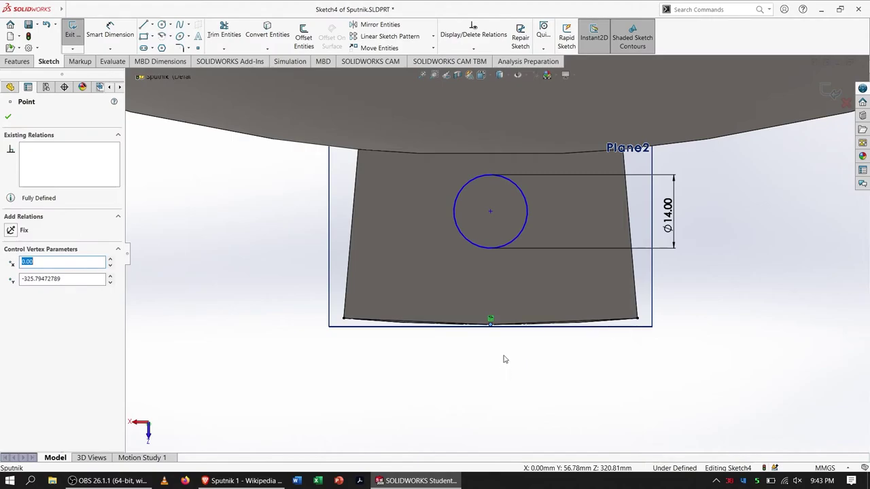
pyautogui.moveTo(502, 350); pyautogui.dragTo(507, 326, button='middle')
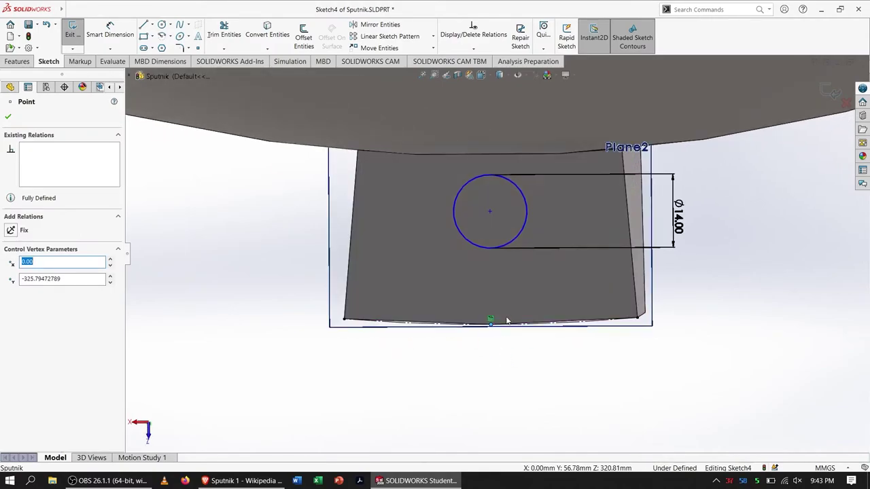
pyautogui.keyDown('ctrl'); pyautogui.click(490, 210); pyautogui.keyUp('ctrl')
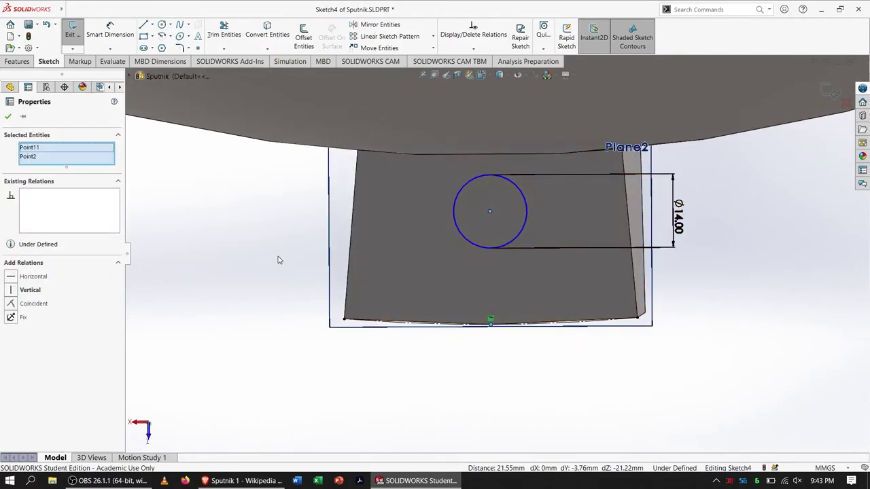
pyautogui.click(16, 293)
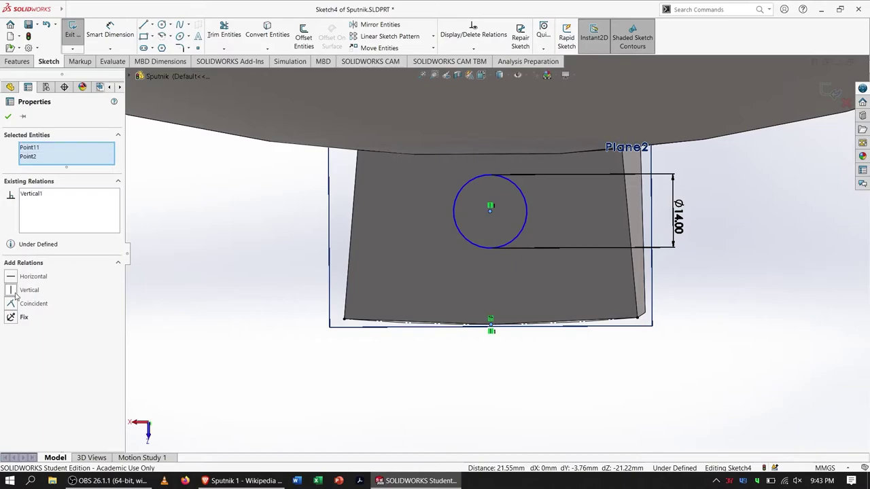
pyautogui.click(242, 240)
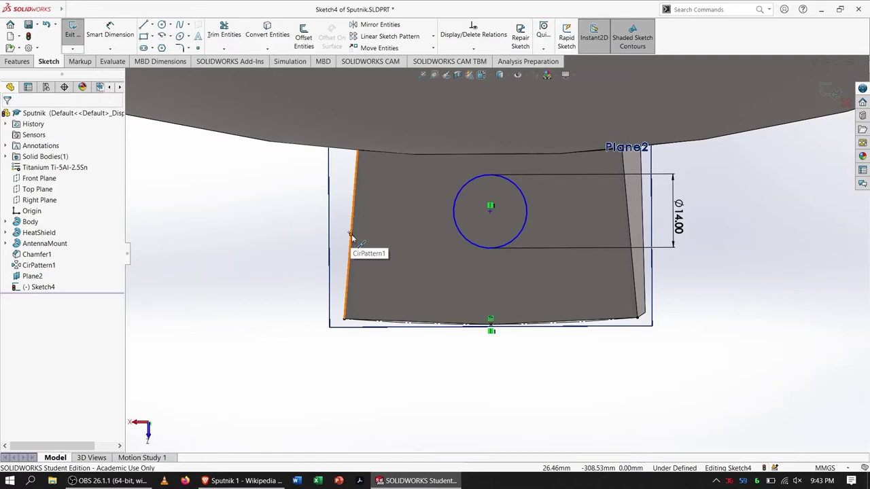
# Add a horizontal relation between the circle's centre and the midpoint of the end face's slanted side edge.
pyautogui.click(352, 236)
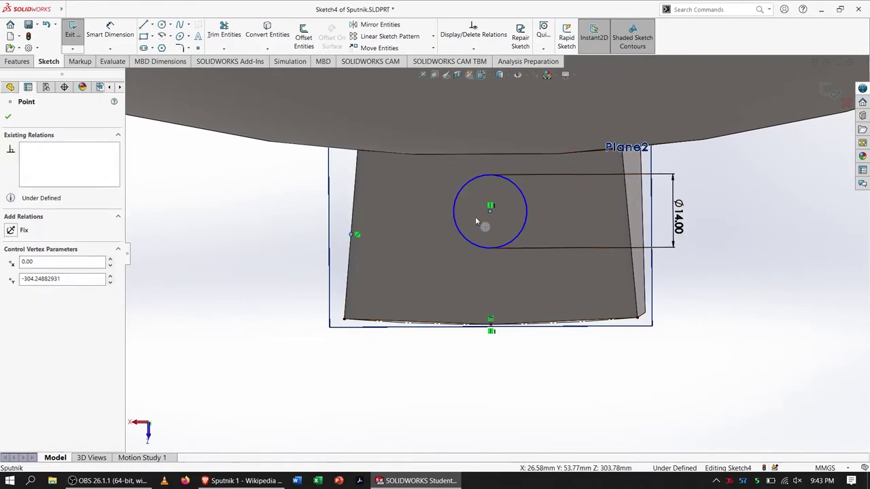
pyautogui.keyDown('ctrl'); pyautogui.click(489, 213); pyautogui.keyUp('ctrl')
pyautogui.click(11, 276)
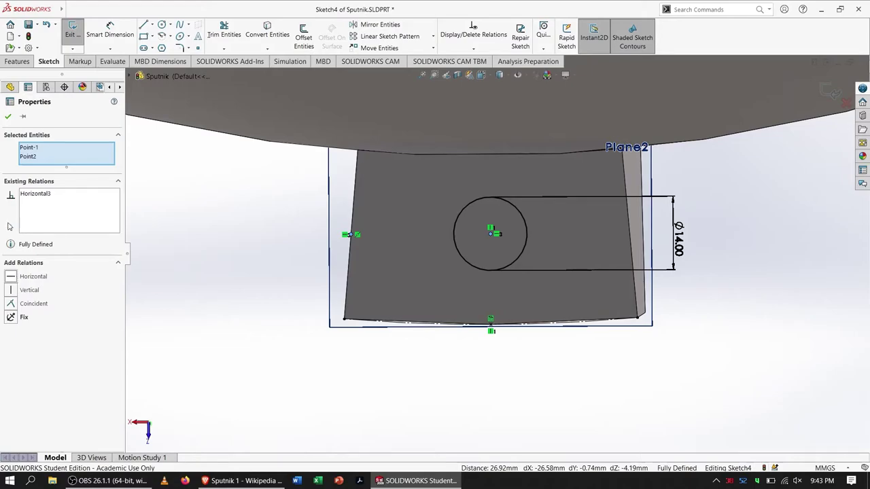
pyautogui.click(8, 116)
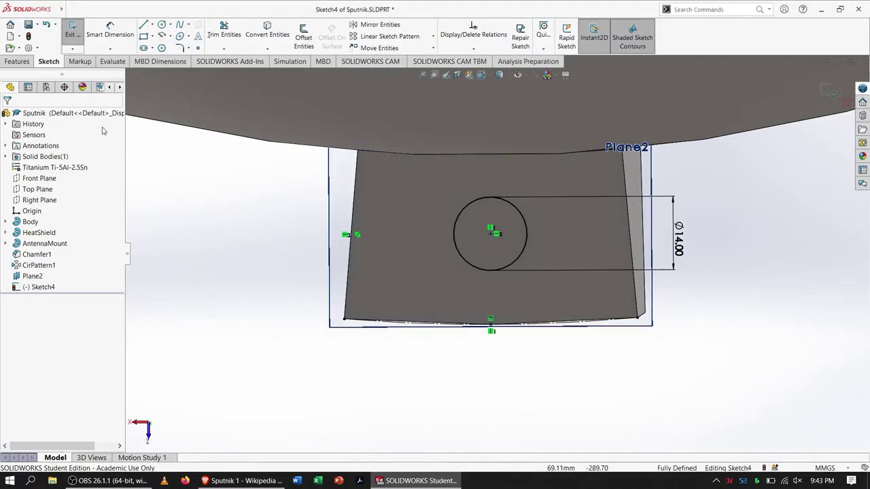
# Create a blind extruded cut from the circle, 40 mm deep, with its direction reversed.
pyautogui.click(17, 61)
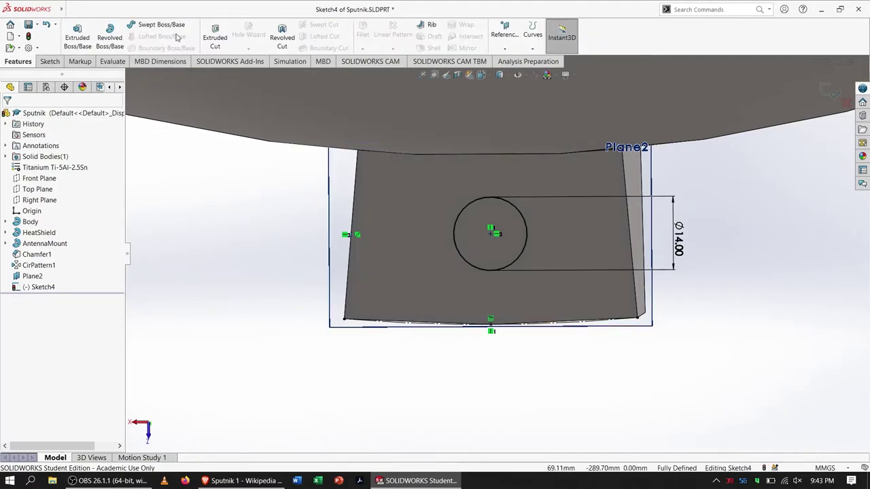
pyautogui.click(214, 39)
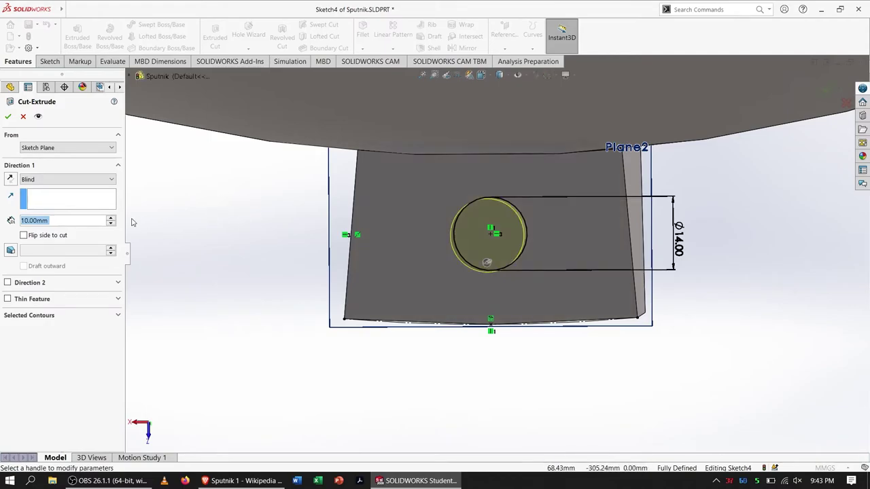
pyautogui.write('30')
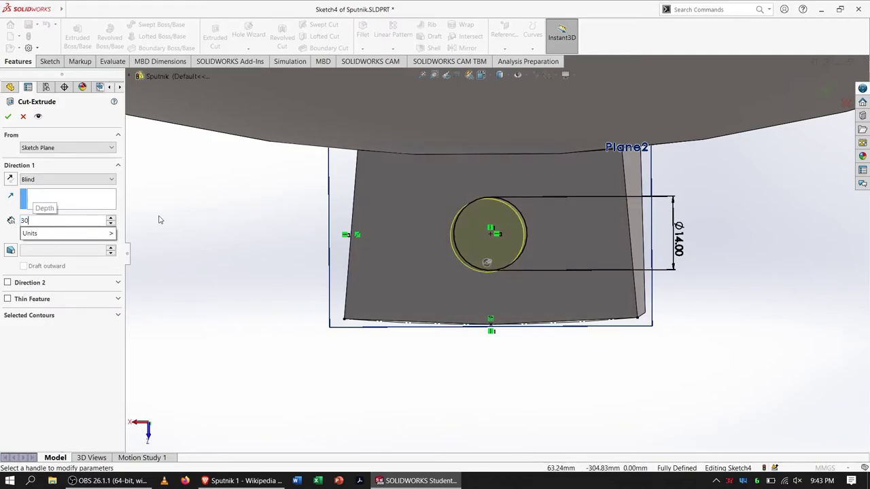
pyautogui.press('Return')
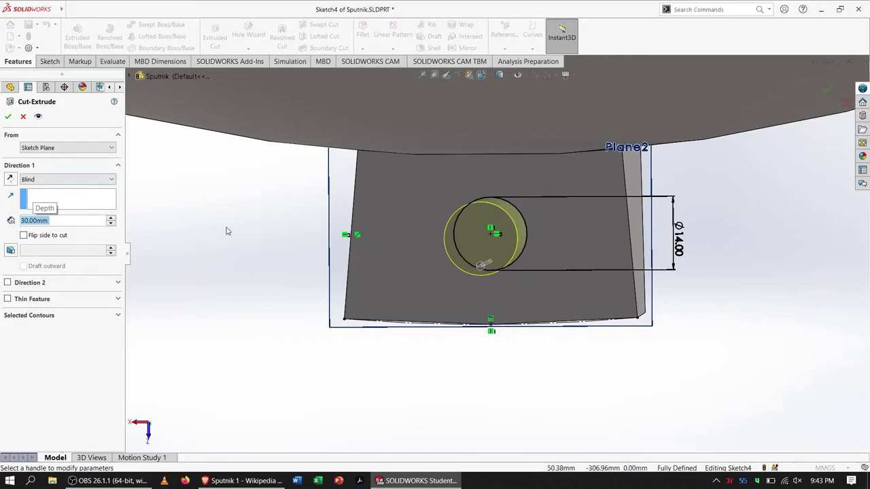
pyautogui.moveTo(175, 234); pyautogui.dragTo(145, 226, button='middle')
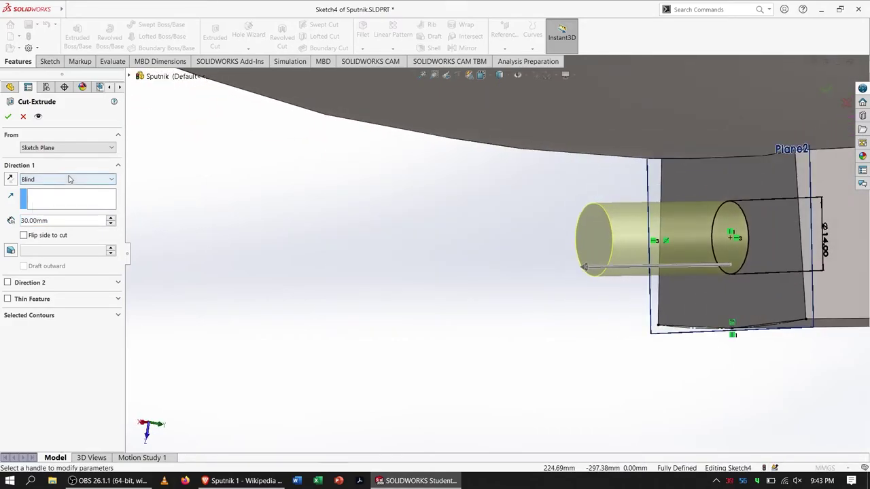
pyautogui.click(9, 179)
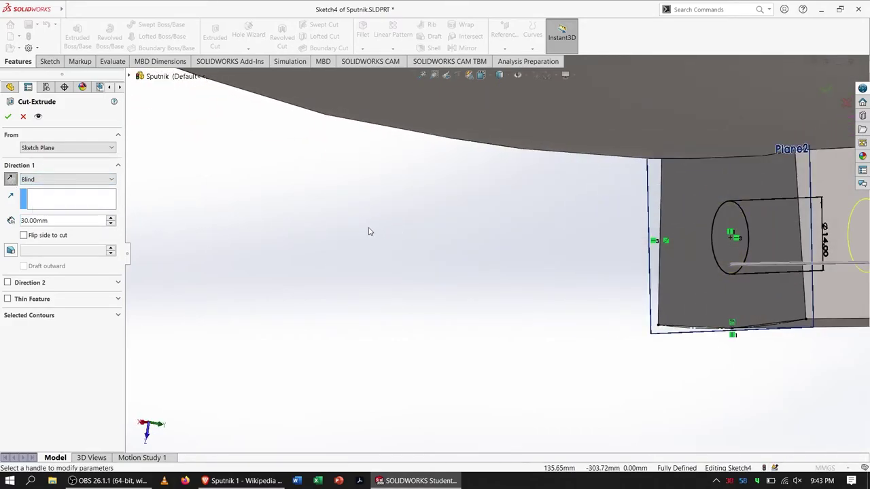
pyautogui.scroll(3, 558, 240)
pyautogui.moveTo(724, 251); pyautogui.dragTo(702, 266, button='middle')
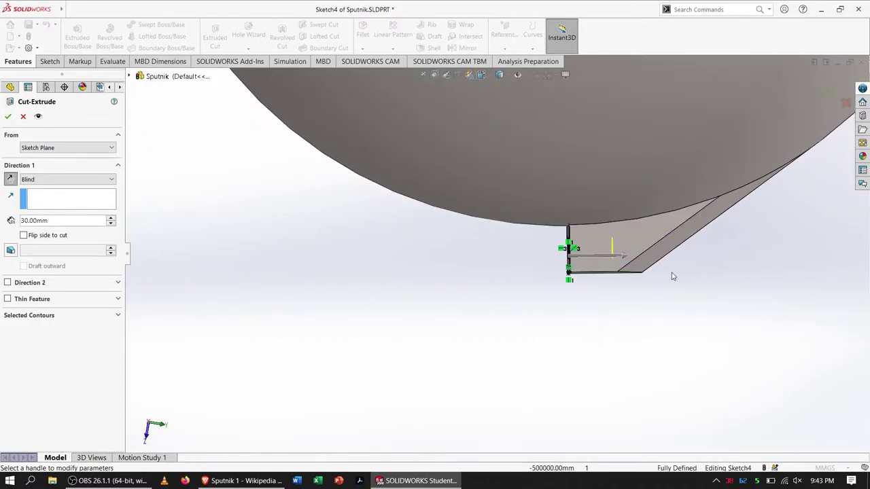
pyautogui.click(112, 219)
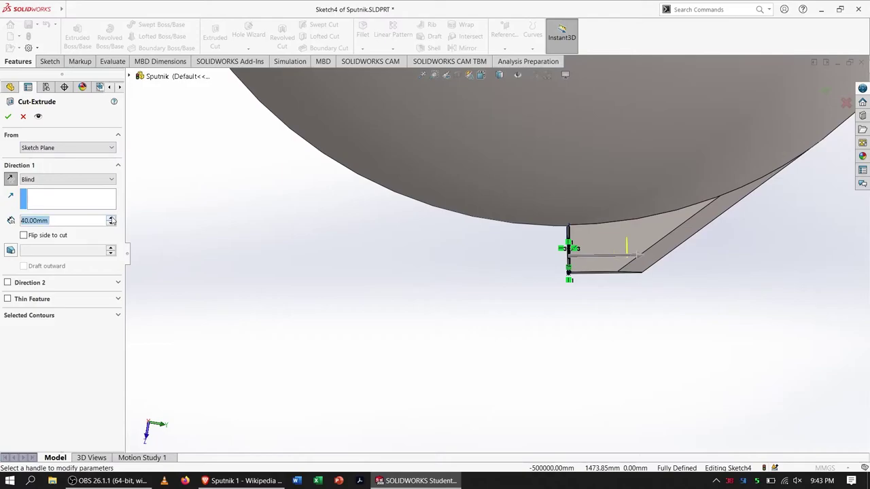
pyautogui.click(8, 116)
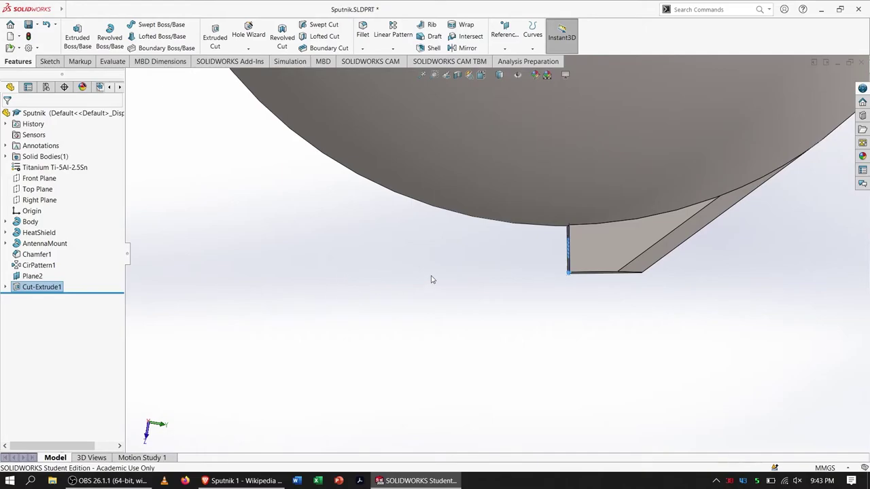
# Edit Cut-Extrude1 to add a second direction with the end condition Through All.
pyautogui.moveTo(442, 275); pyautogui.dragTo(462, 254, button='middle')
pyautogui.click(673, 291)
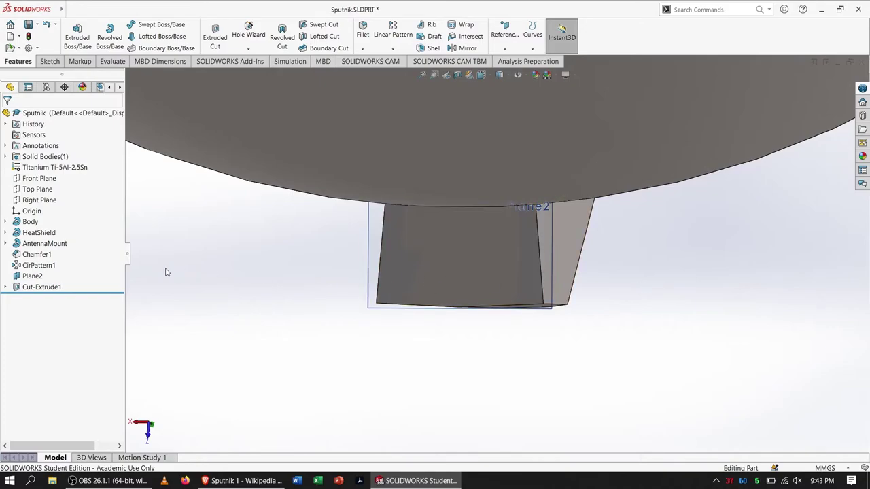
pyautogui.click(45, 288)
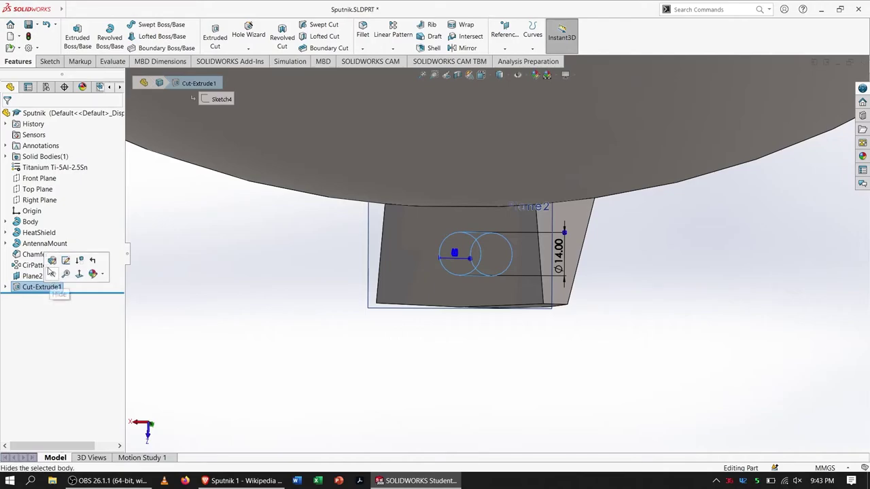
pyautogui.click(53, 262)
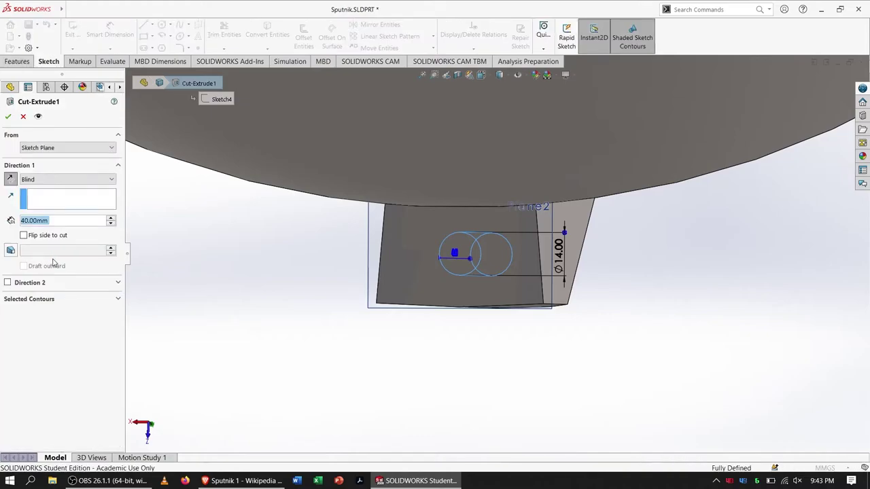
pyautogui.click(7, 283)
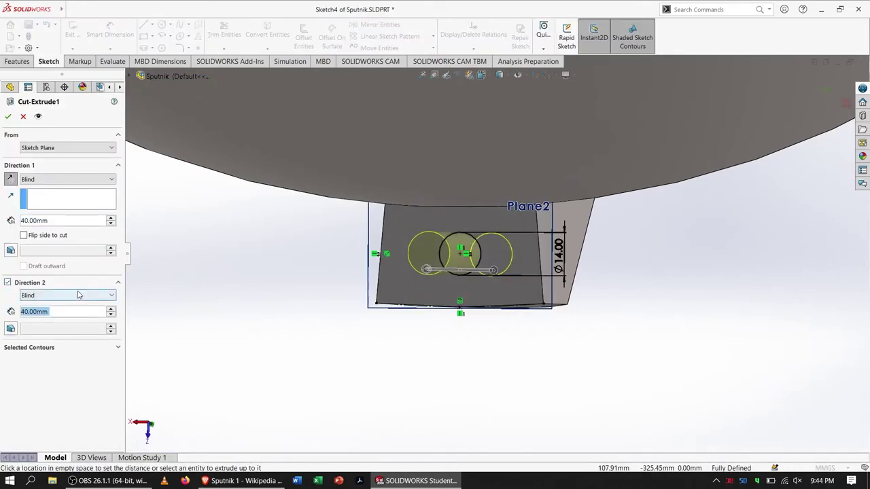
pyautogui.click(80, 296)
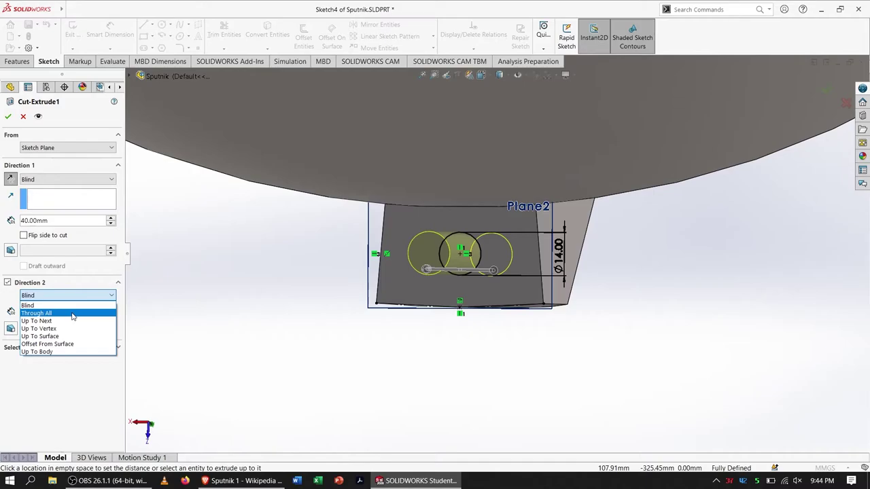
pyautogui.click(73, 314)
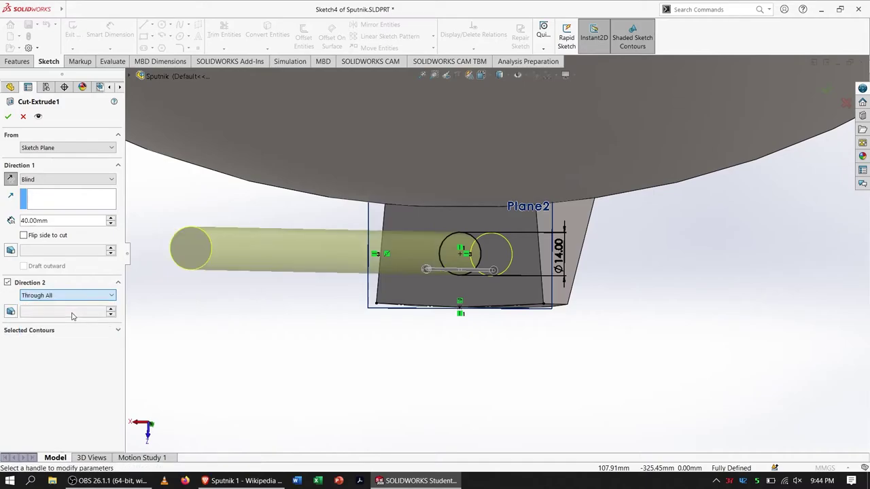
pyautogui.click(8, 116)
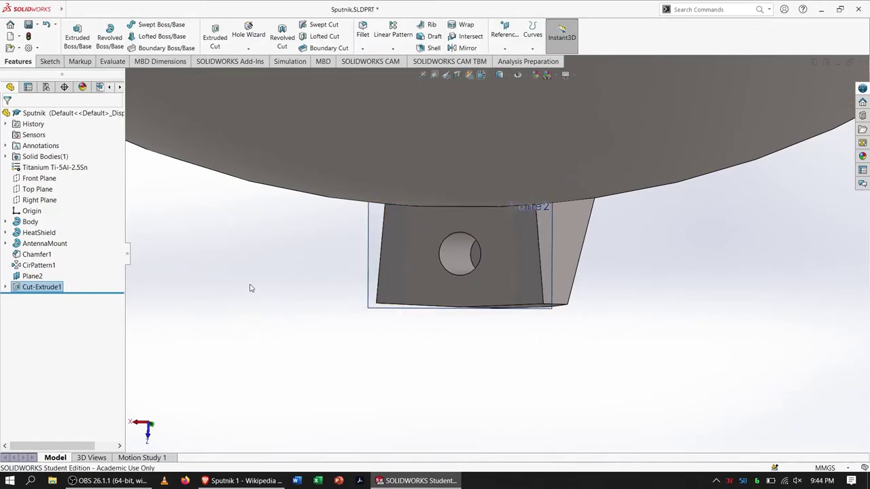
# Hide Plane2 in the Sputnik part.
pyautogui.hotkey('ctrl', '7')
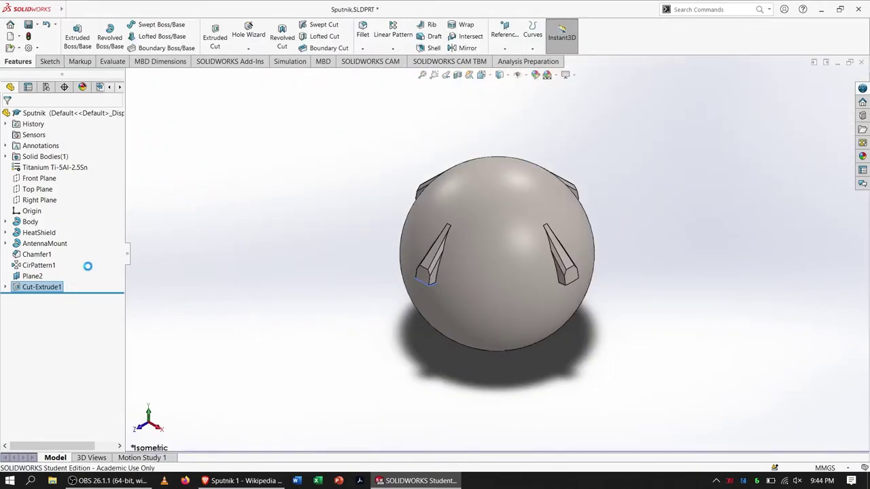
pyautogui.click(32, 276)
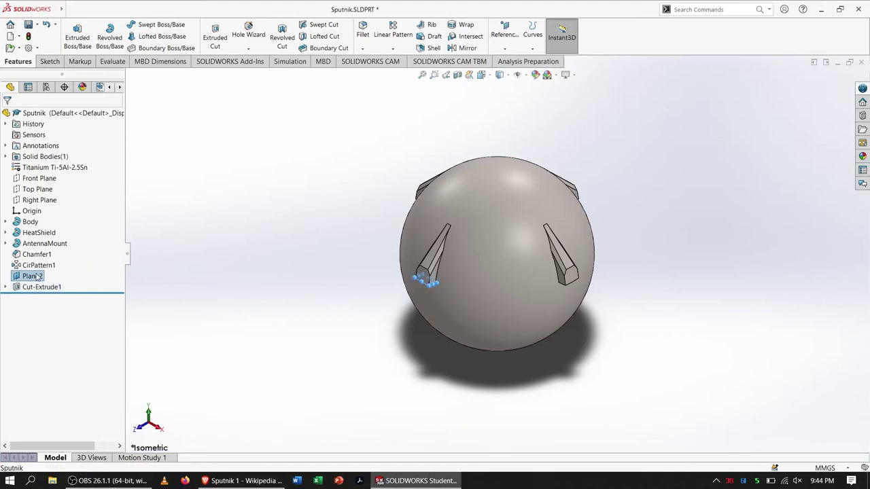
pyautogui.rightClick(38, 276)
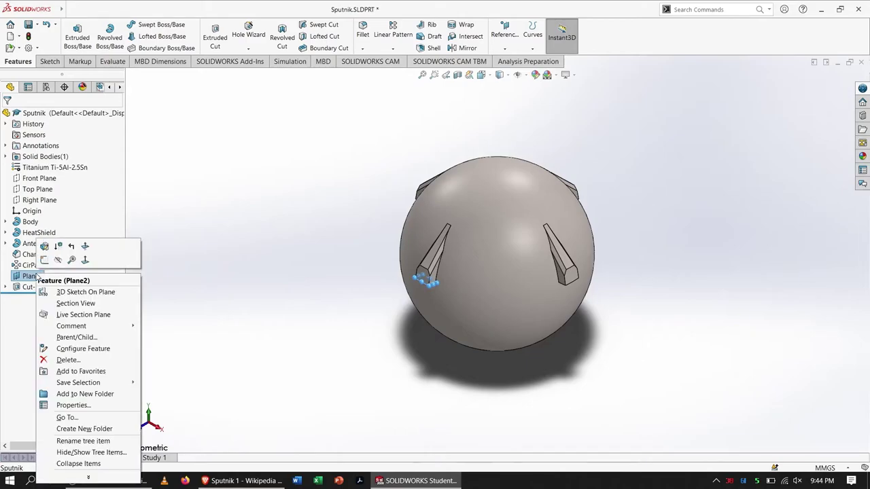
pyautogui.click(60, 263)
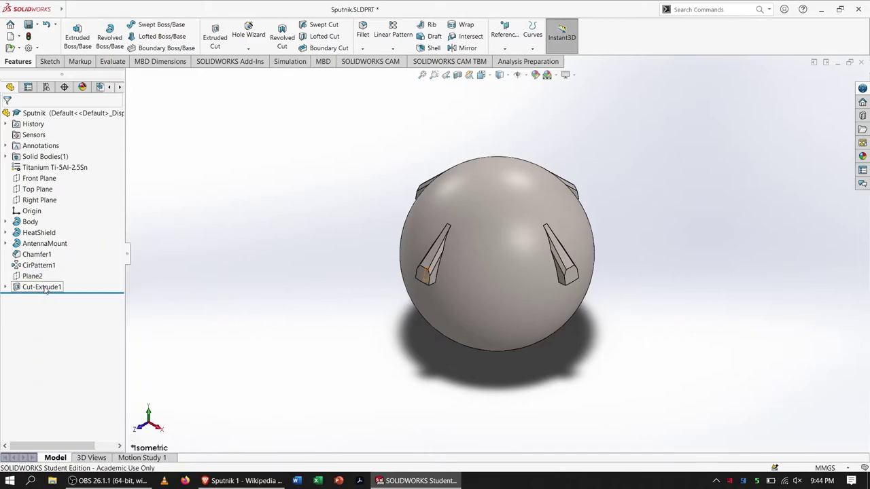
# Rename the Cut-Extrude1 feature as MountingHole.
pyautogui.rightClick(41, 286)
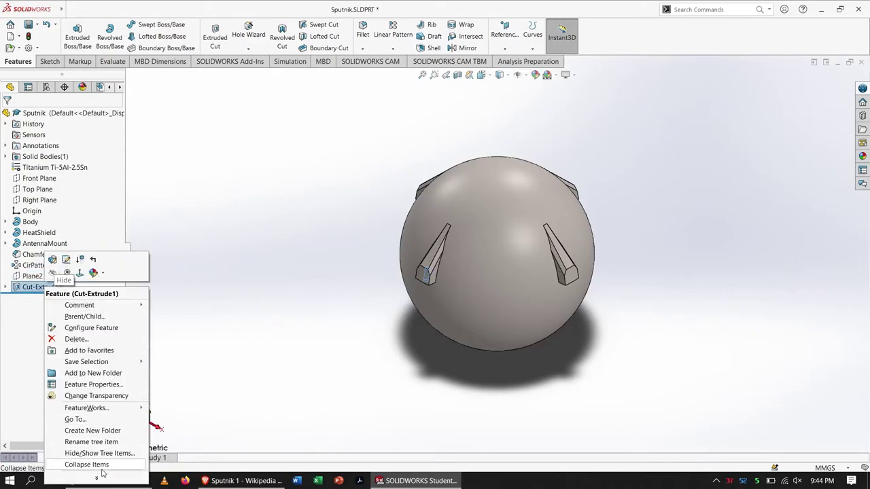
pyautogui.click(97, 442)
pyautogui.write('MountingHole')
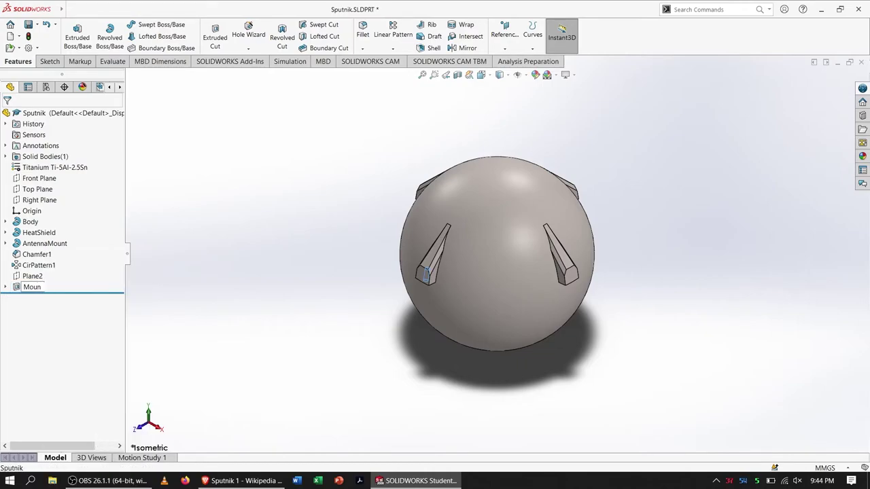
pyautogui.press('Return')
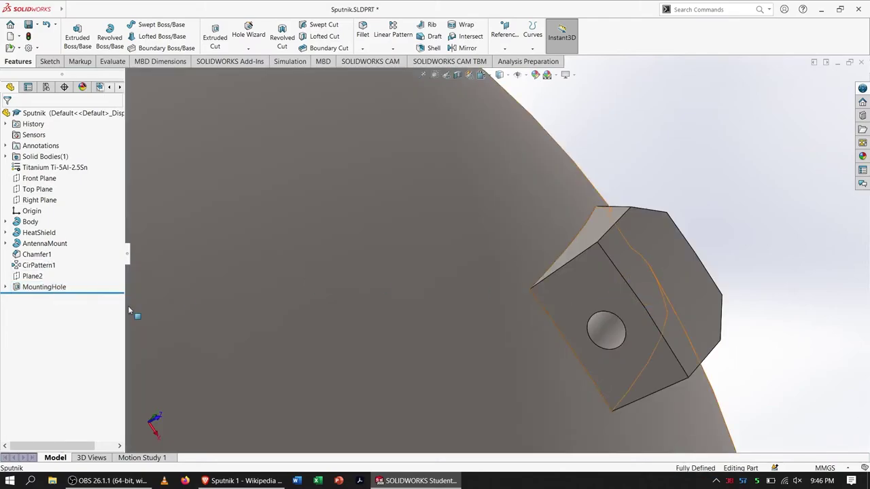
# Create a circular pattern of MountingHole with 4 equally spaced instances over 360 degrees, using the antenna mount's outer edge beside the hole as direction reference.
pyautogui.click(399, 49)
pyautogui.click(409, 71)
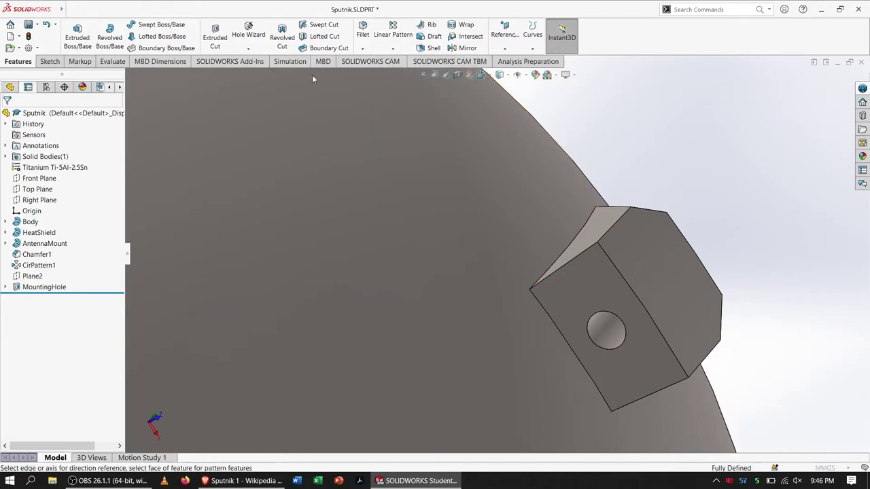
pyautogui.click(73, 151)
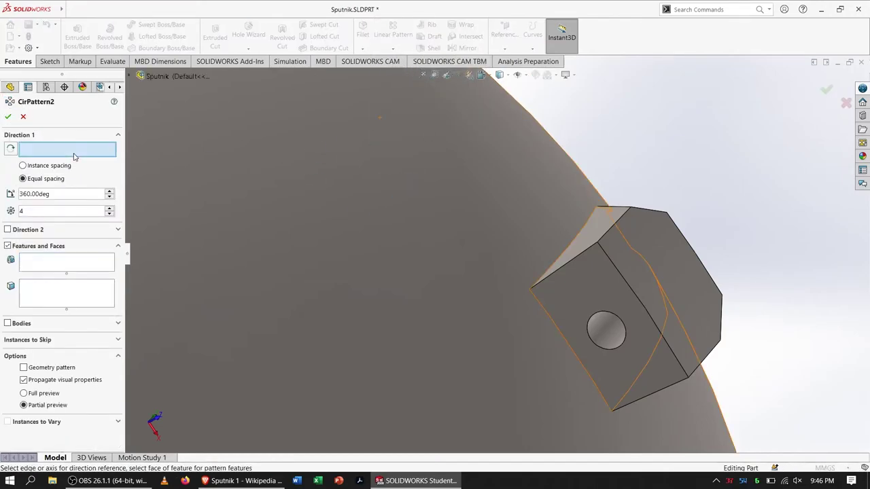
pyautogui.click(645, 307)
pyautogui.click(79, 264)
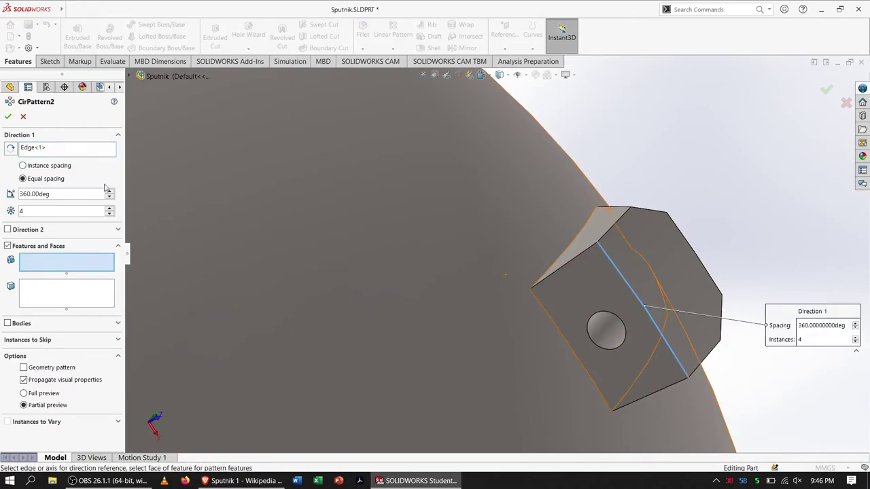
pyautogui.click(130, 77)
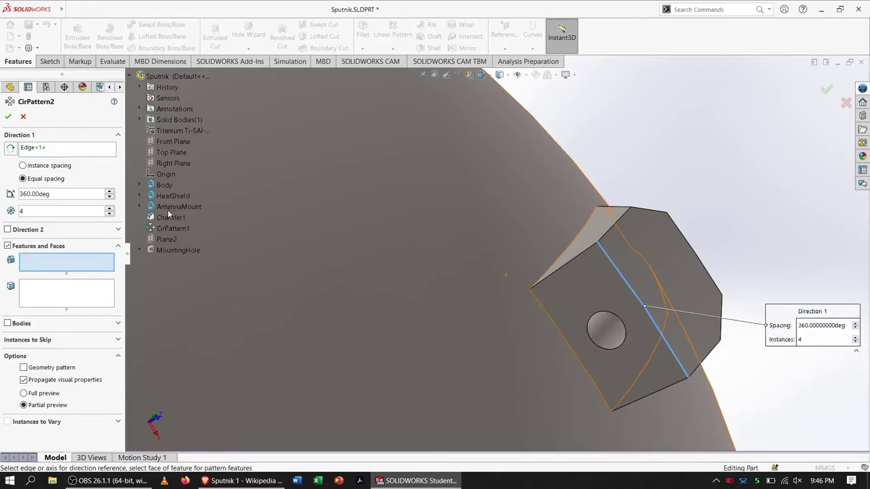
pyautogui.click(179, 251)
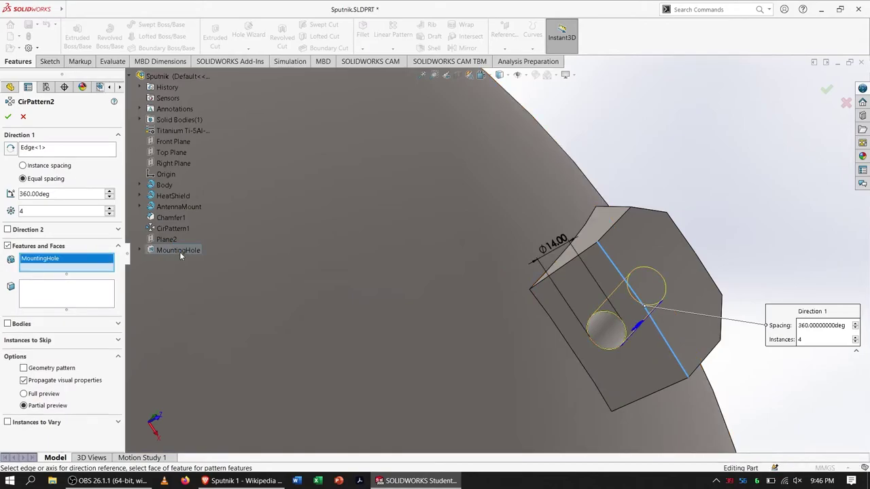
pyautogui.scroll(8, 446, 314)
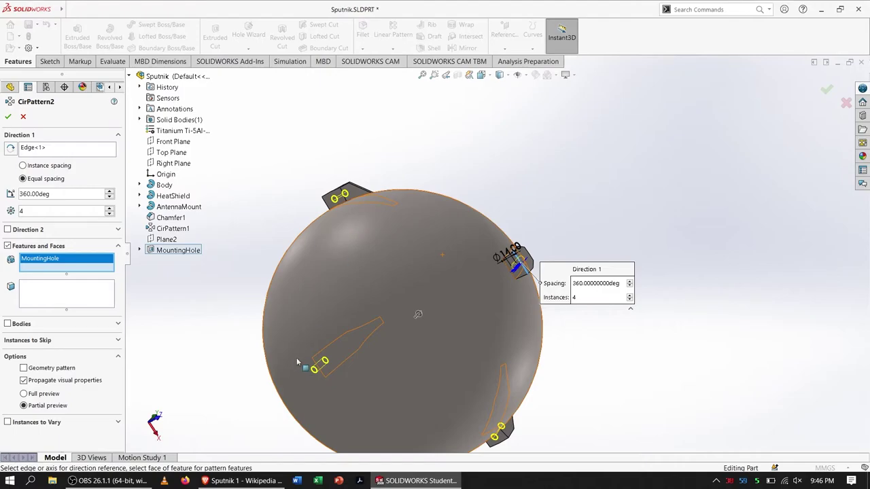
pyautogui.click(9, 117)
pyautogui.press('Return')
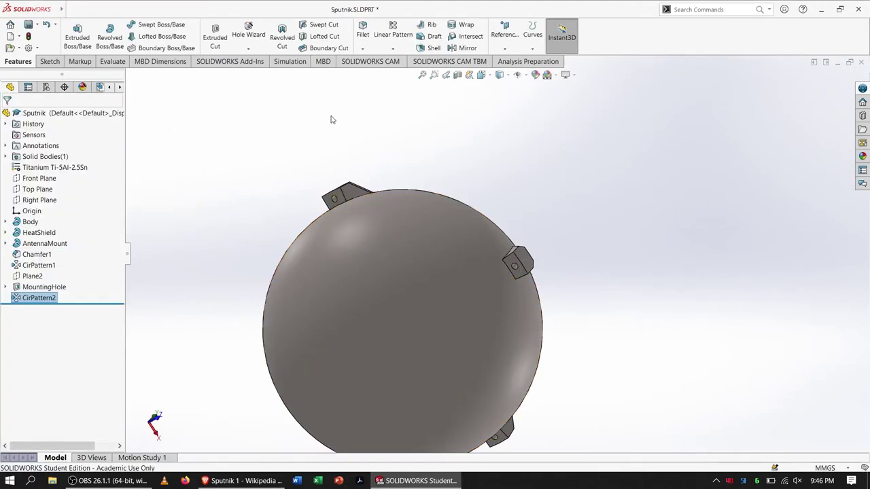
pyautogui.hotkey('ctrl', '7')
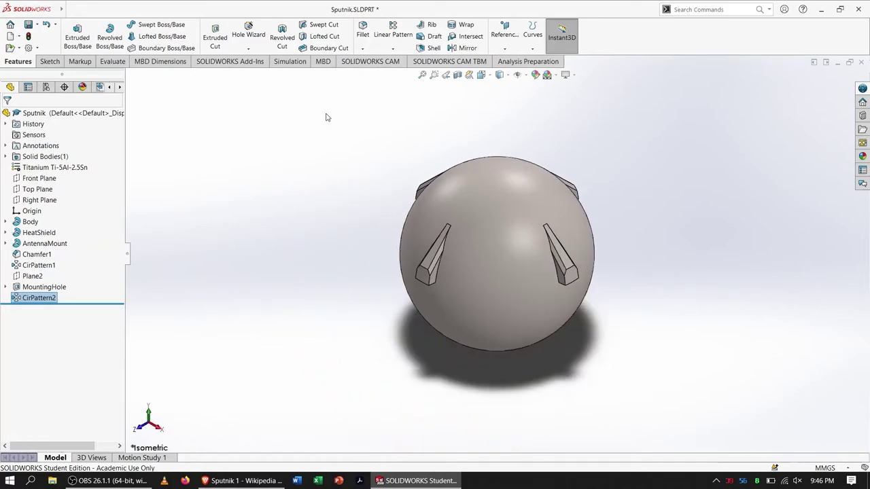
pyautogui.click(316, 193)
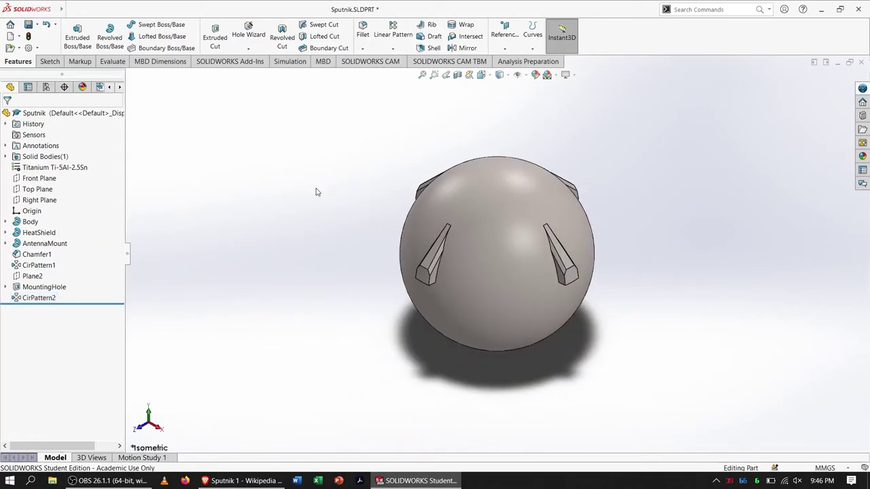
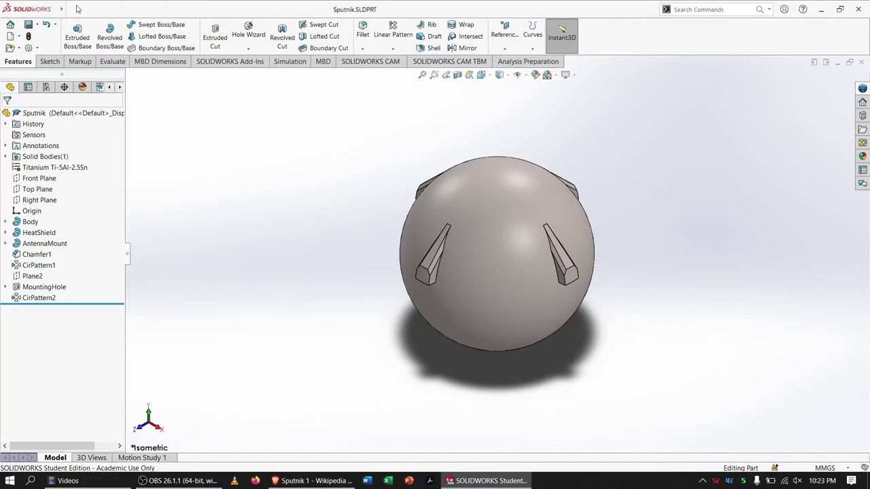
# Create a new part document for the antenna.
pyautogui.click(70, 10)
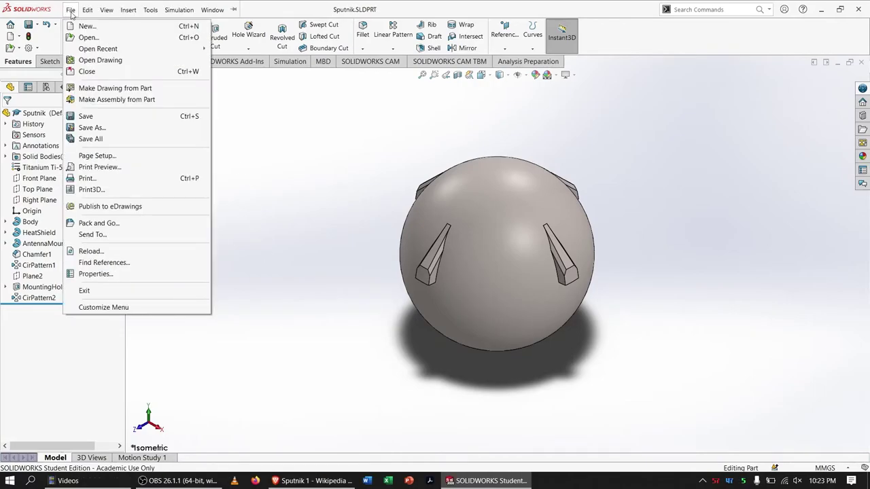
pyautogui.click(85, 28)
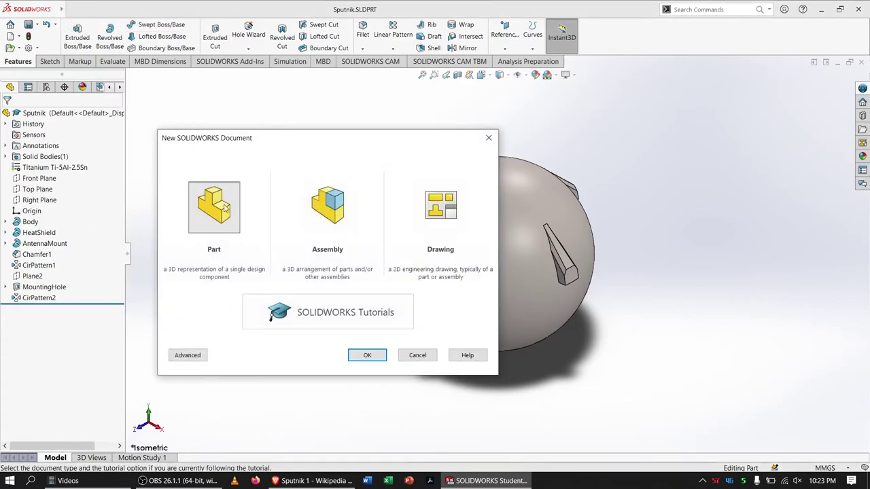
pyautogui.click(363, 355)
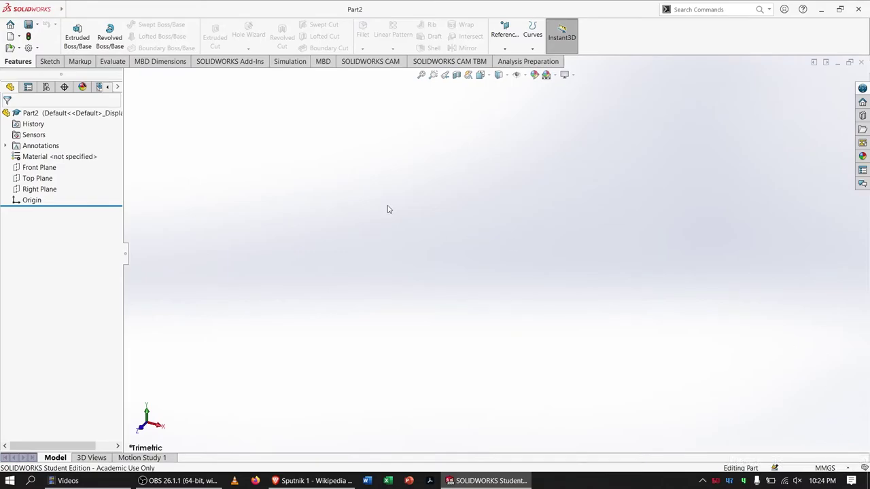
# Sketch a circle with a radius of about 55 mm centred on the origin on the Front Plane.
pyautogui.click(39, 168)
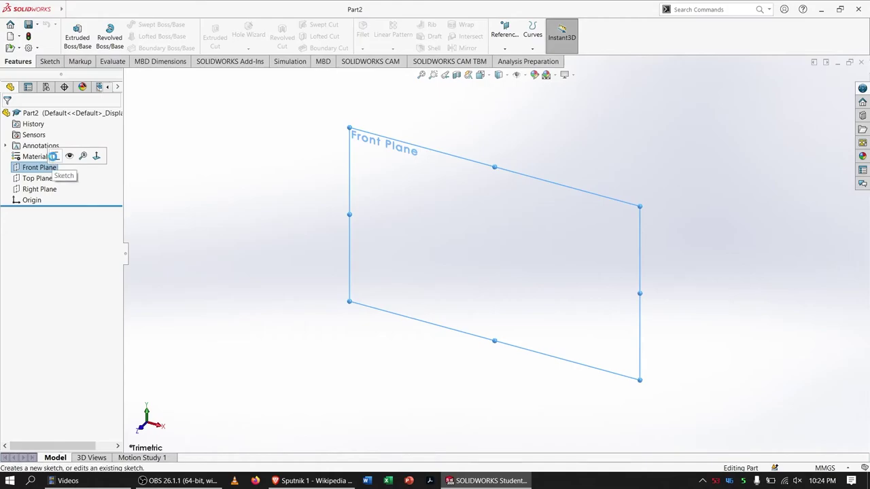
pyautogui.click(55, 156)
pyautogui.press('c')
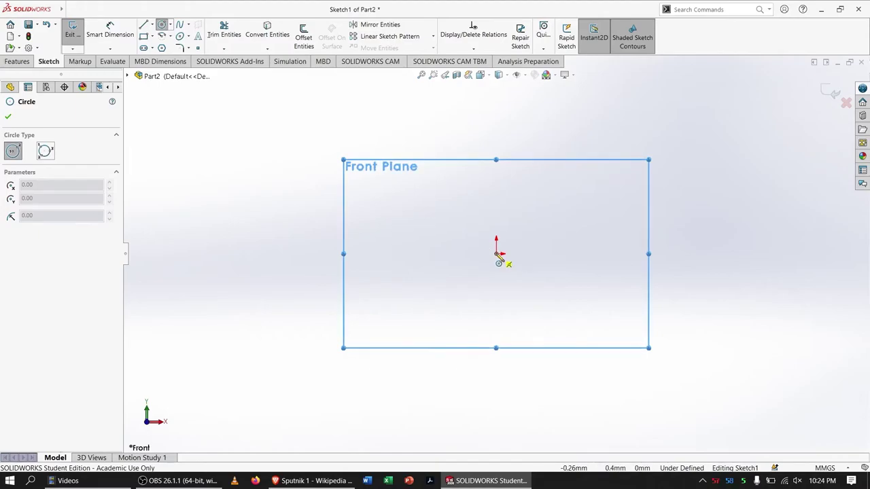
pyautogui.click(496, 254)
pyautogui.click(583, 293)
pyautogui.press('Escape')
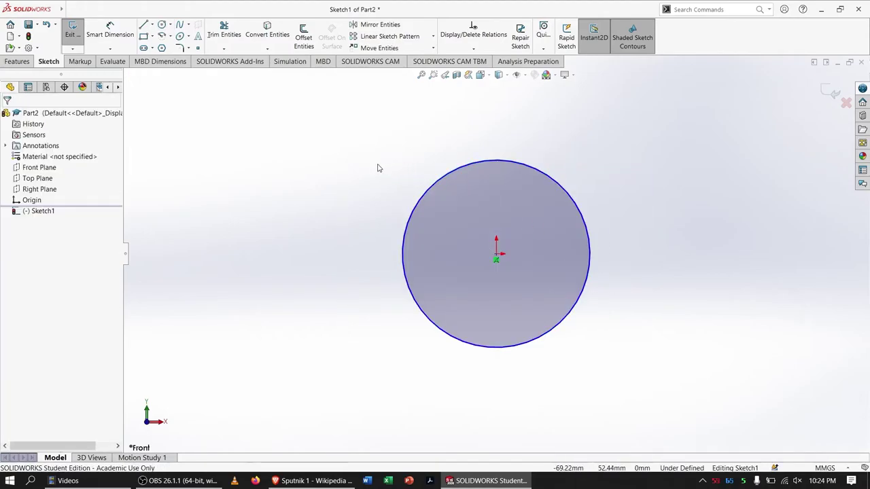
# Dimension the circle's diameter to 14 mm.
pyautogui.press('d')
pyautogui.click(590, 240)
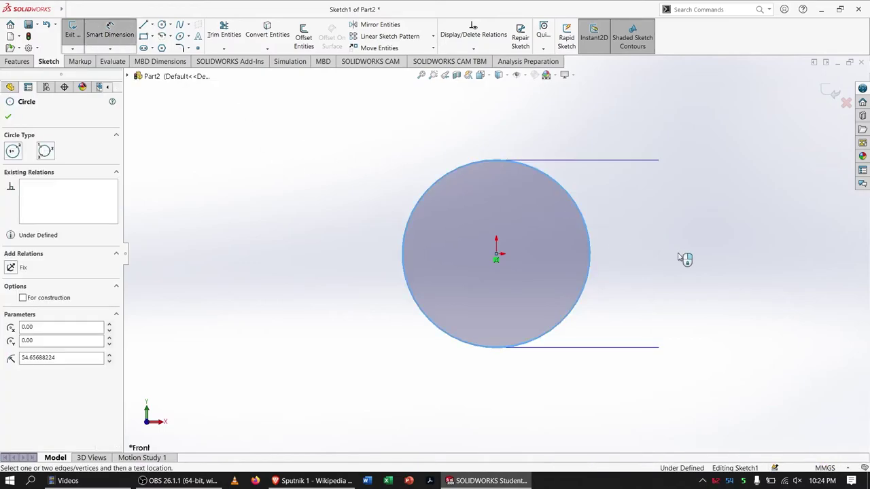
pyautogui.click(676, 214)
pyautogui.write('14')
pyautogui.press('Return')
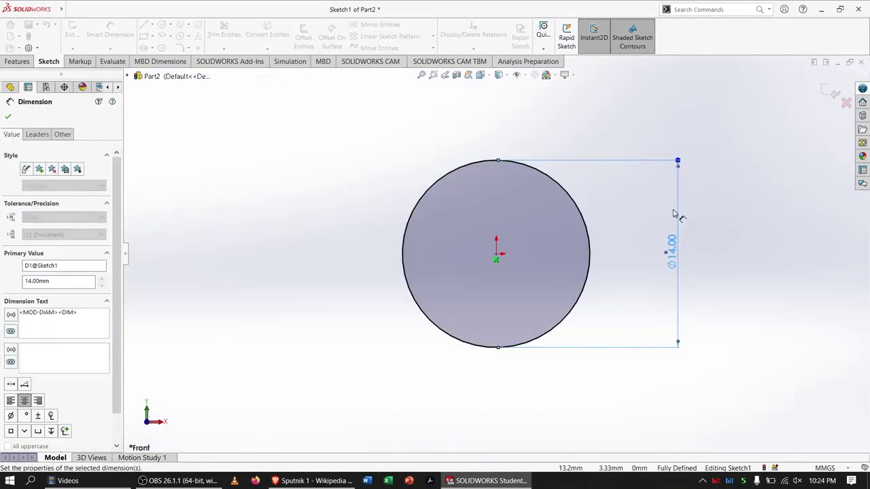
pyautogui.press('Escape')
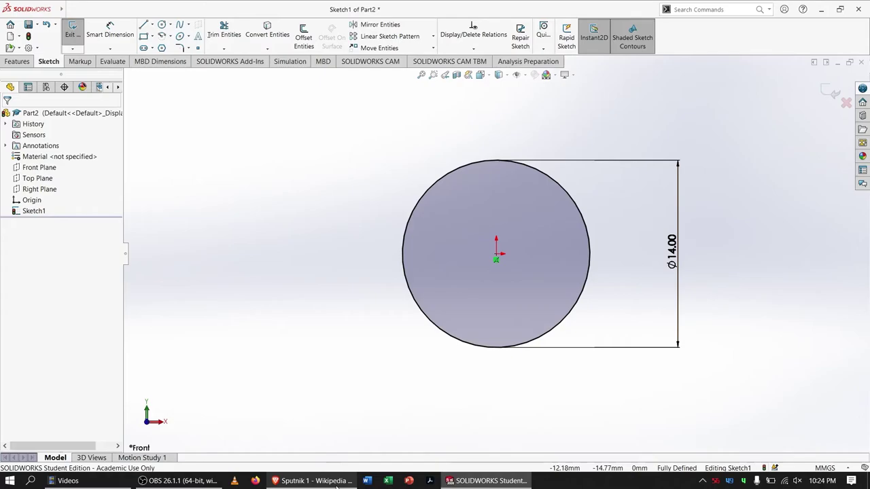
# Extrude the circle as a blind boss 2900 mm deep.
pyautogui.click(18, 61)
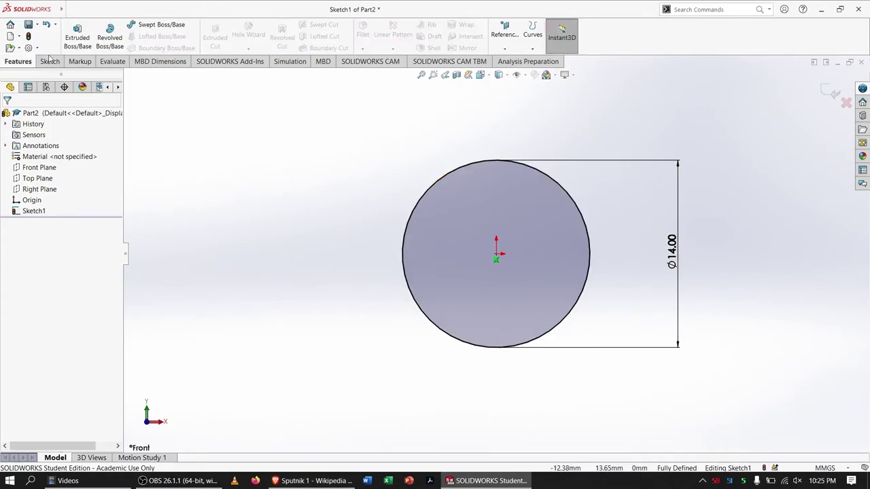
pyautogui.click(78, 39)
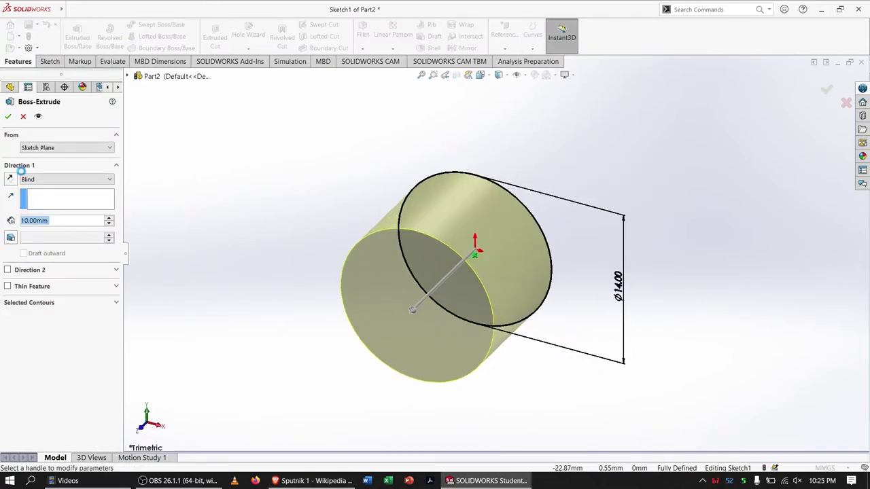
pyautogui.write('290')
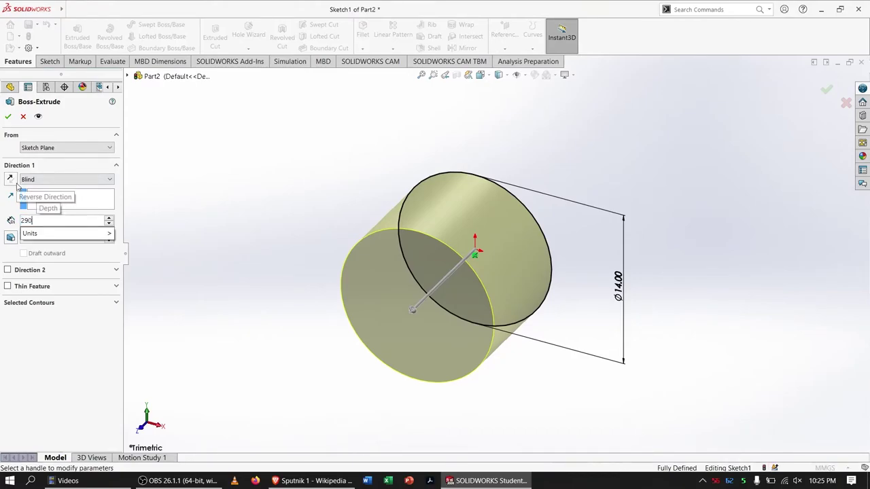
pyautogui.write('0')
pyautogui.press('Return')
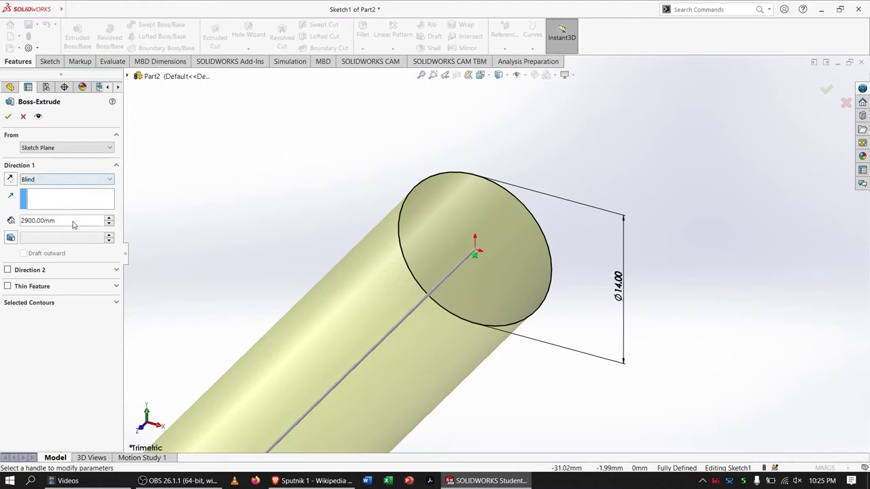
pyautogui.hotkey('ctrl', '7')
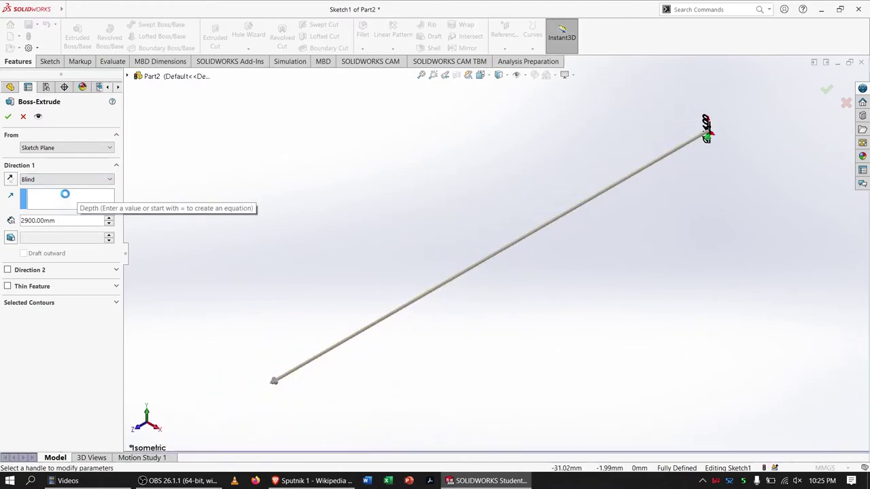
pyautogui.click(7, 117)
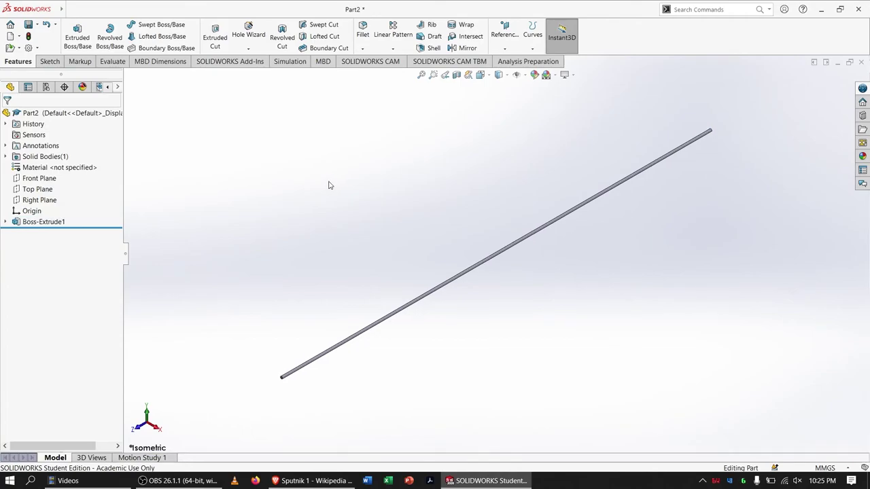
# Rename the Boss-Extrude1 feature as Antenna.
pyautogui.rightClick(60, 222)
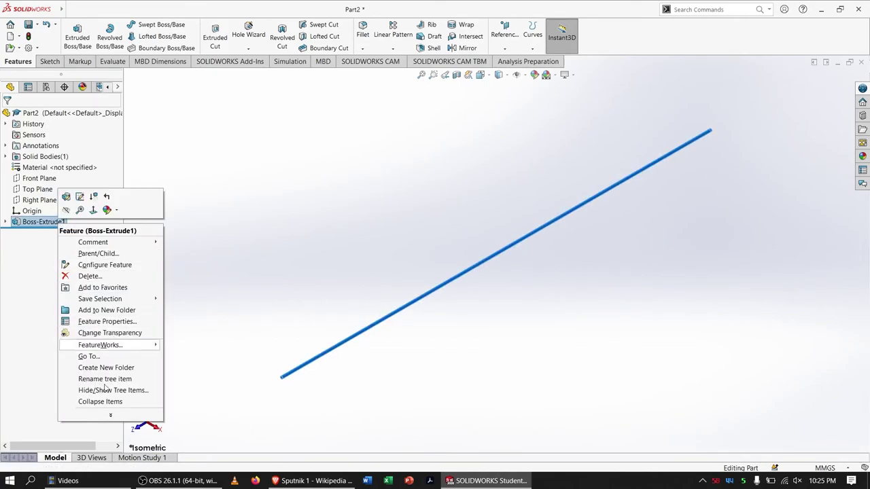
pyautogui.click(110, 414)
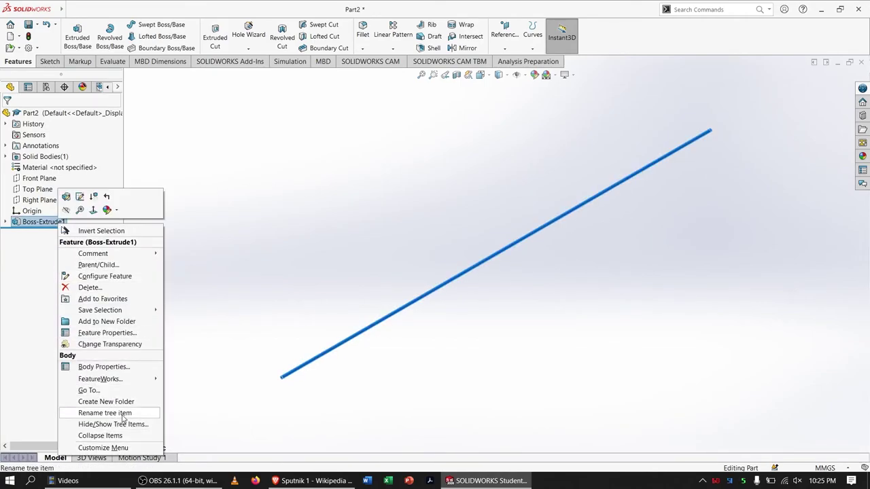
pyautogui.click(122, 413)
pyautogui.write('ANtenna')
pyautogui.press('Return')
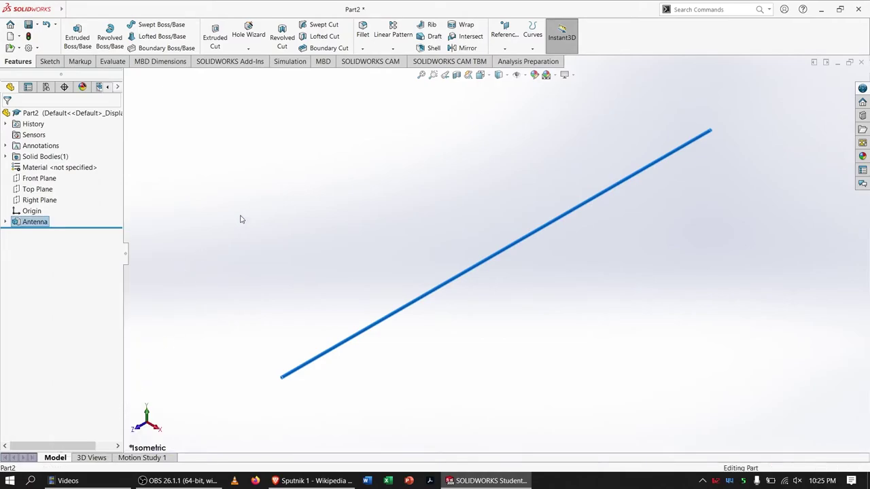
# Save the part under the file name Antenna.
pyautogui.click(240, 219)
pyautogui.hotkey('ctrl', 's')
pyautogui.write('Antenna')
pyautogui.press('Return')
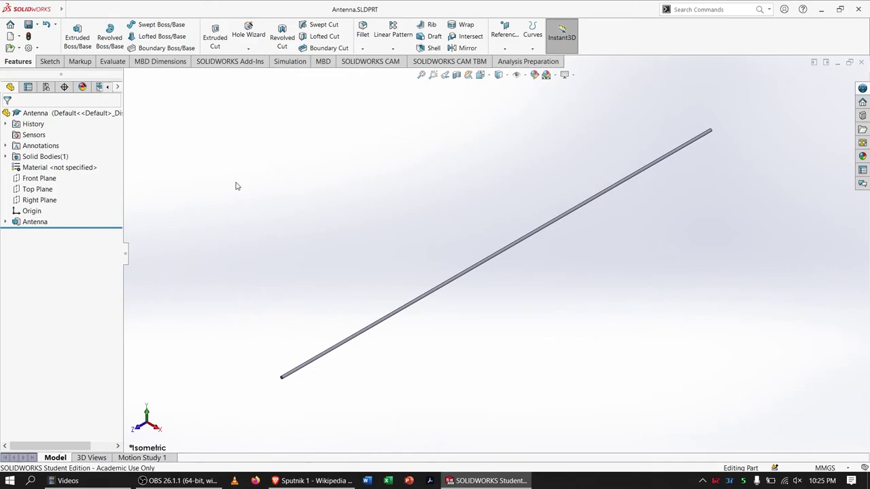
# Assign Chrome Stainless Steel as the antenna part's material and save the file.
pyautogui.rightClick(103, 168)
pyautogui.click(106, 172)
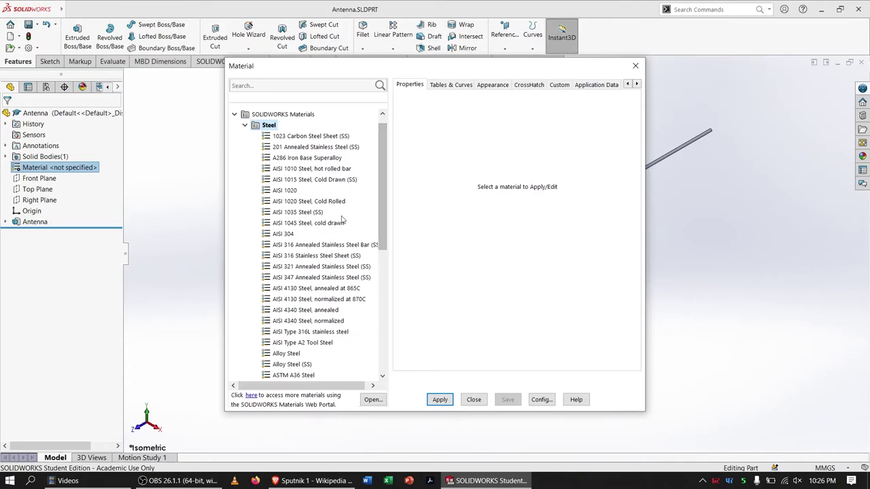
pyautogui.moveTo(383, 176); pyautogui.dragTo(388, 242)
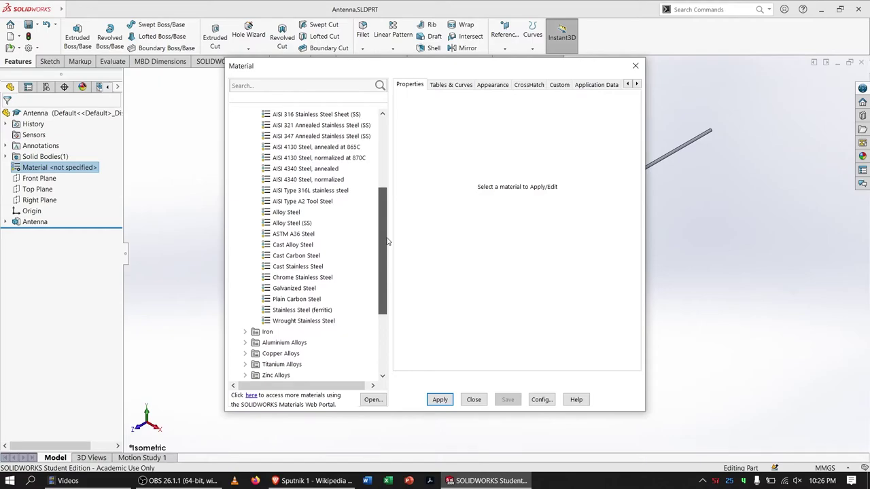
pyautogui.click(314, 268)
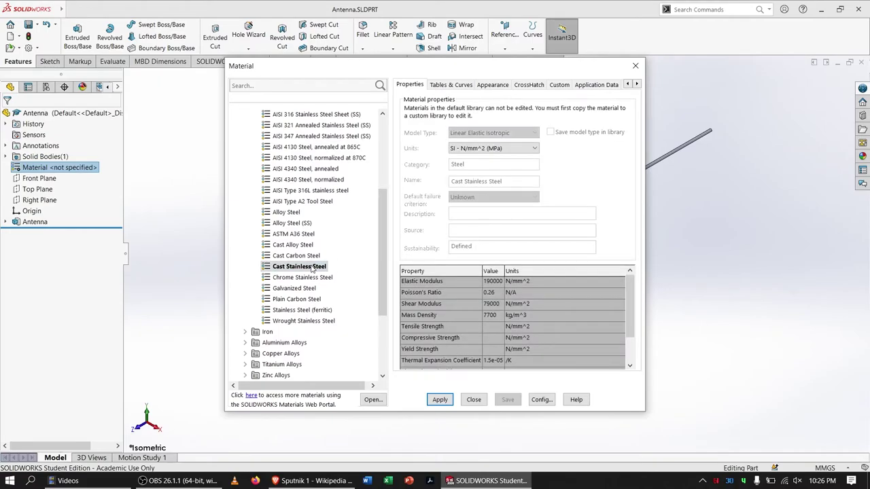
pyautogui.click(316, 279)
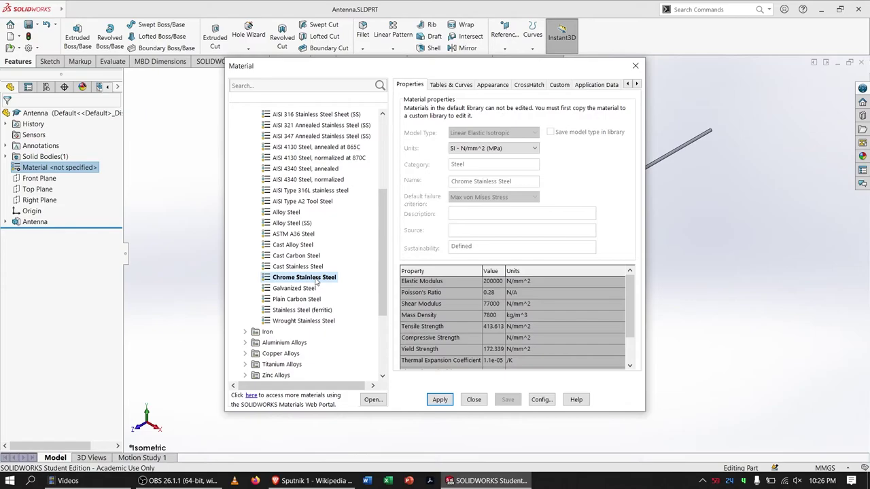
pyautogui.click(440, 399)
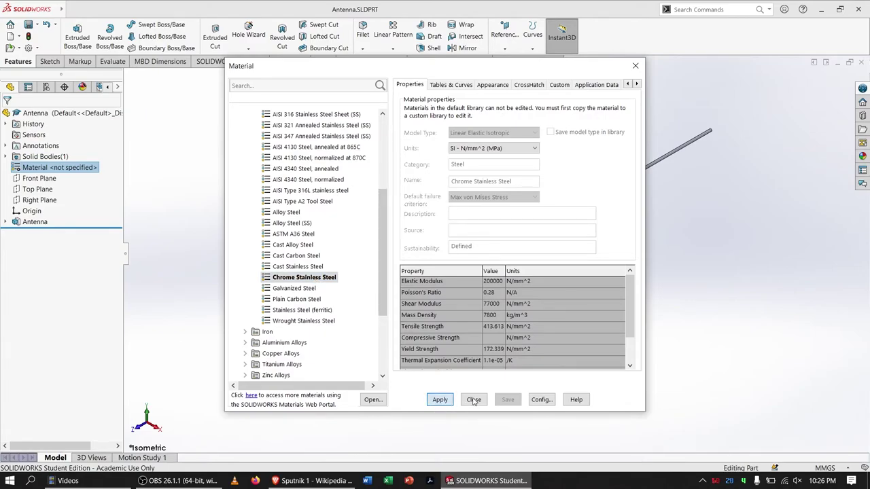
pyautogui.click(474, 400)
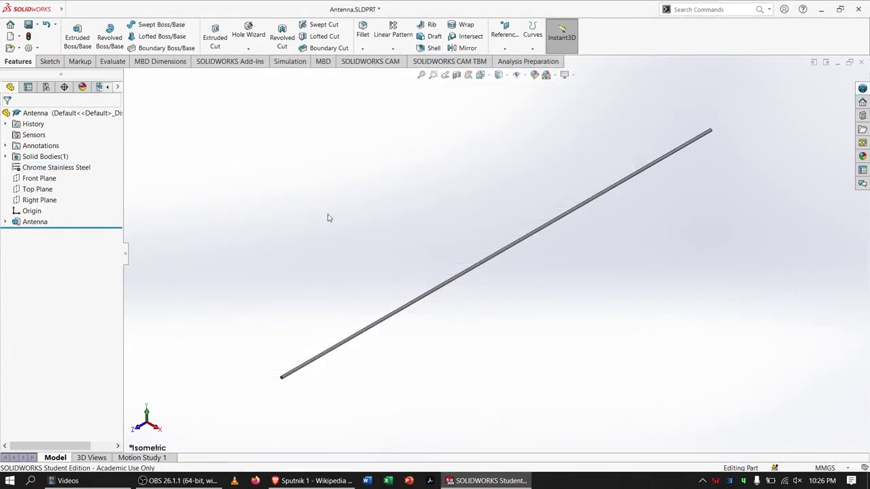
pyautogui.hotkey('ctrl', 's')
# Create a new assembly and place the Sputnik part in it as the first component.
pyautogui.click(71, 10)
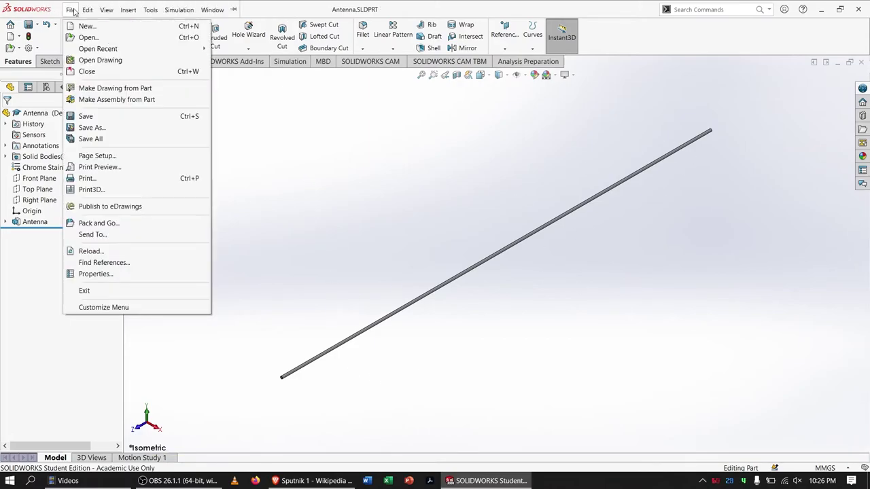
pyautogui.click(77, 27)
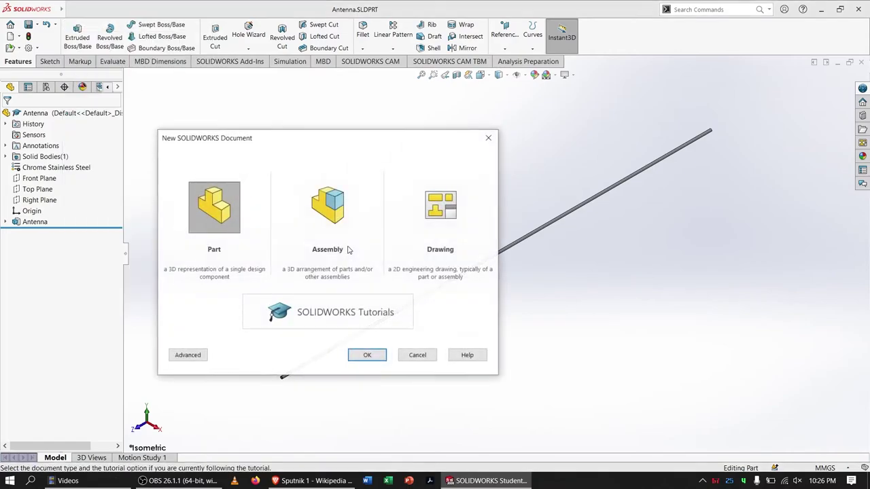
pyautogui.click(324, 225)
pyautogui.click(382, 357)
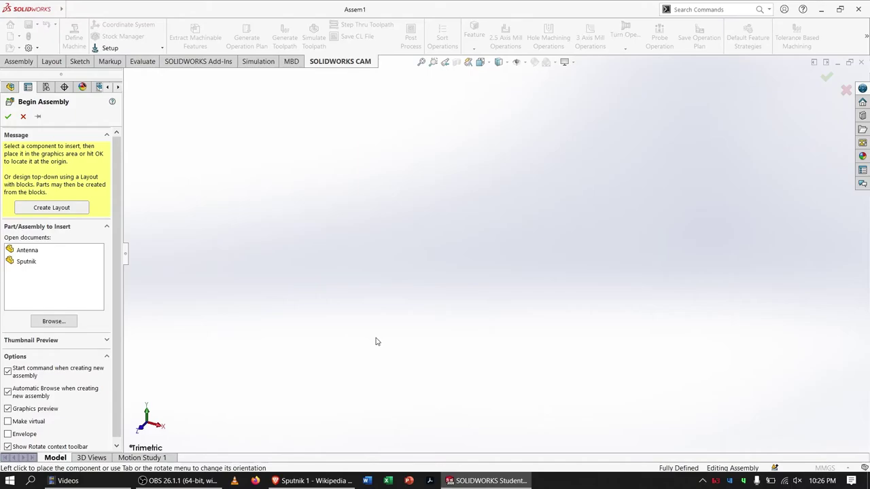
pyautogui.click(49, 264)
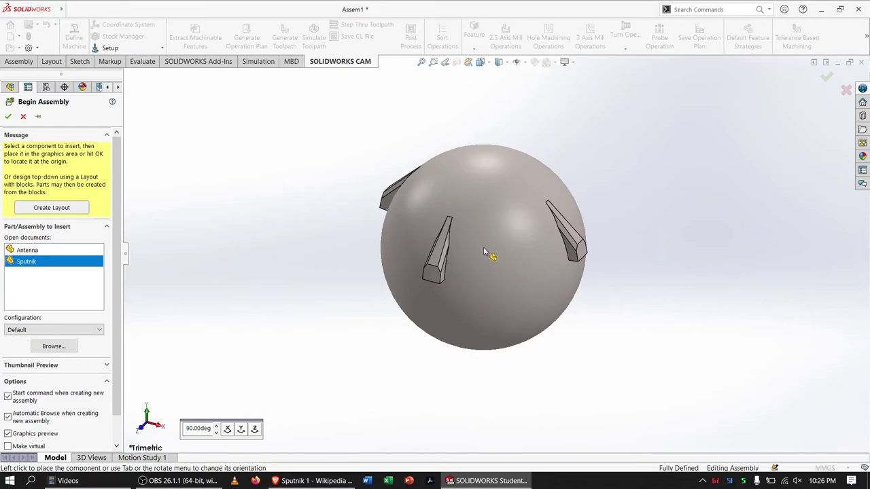
pyautogui.click(483, 247)
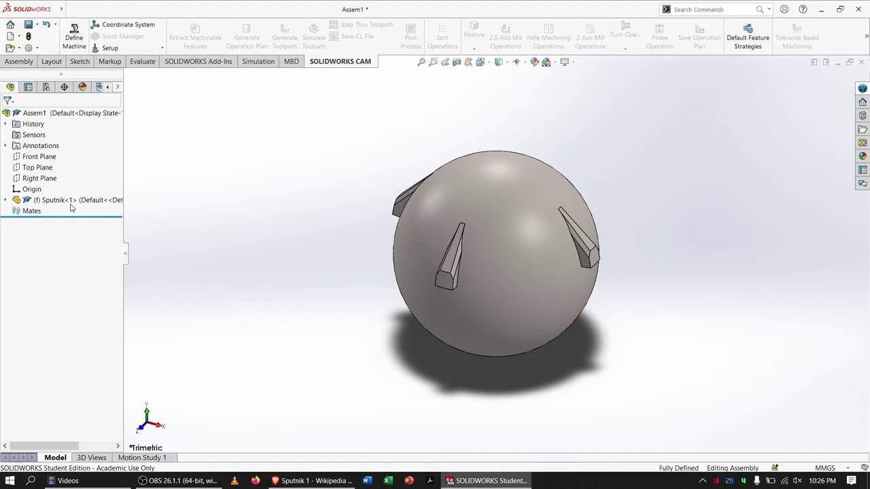
# Float the Sputnik component and mate its Front Plane coincident with the assembly's Front Plane.
pyautogui.rightClick(71, 202)
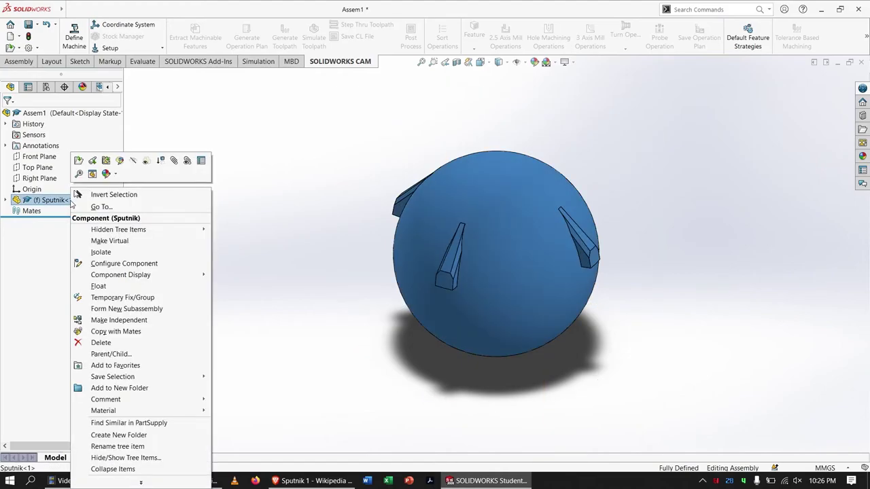
pyautogui.click(136, 288)
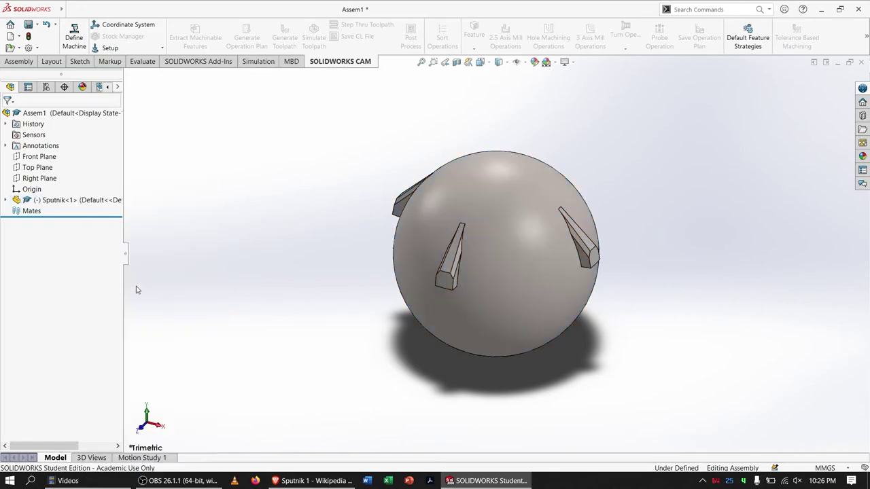
pyautogui.click(19, 61)
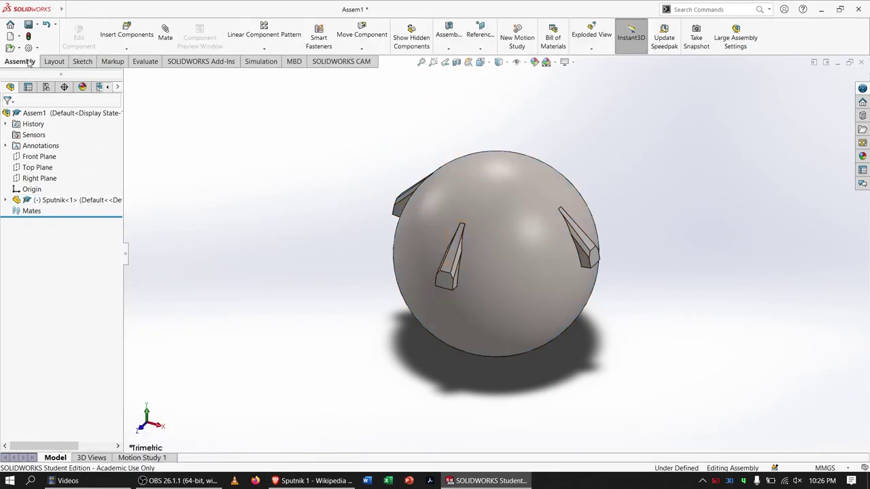
pyautogui.click(165, 35)
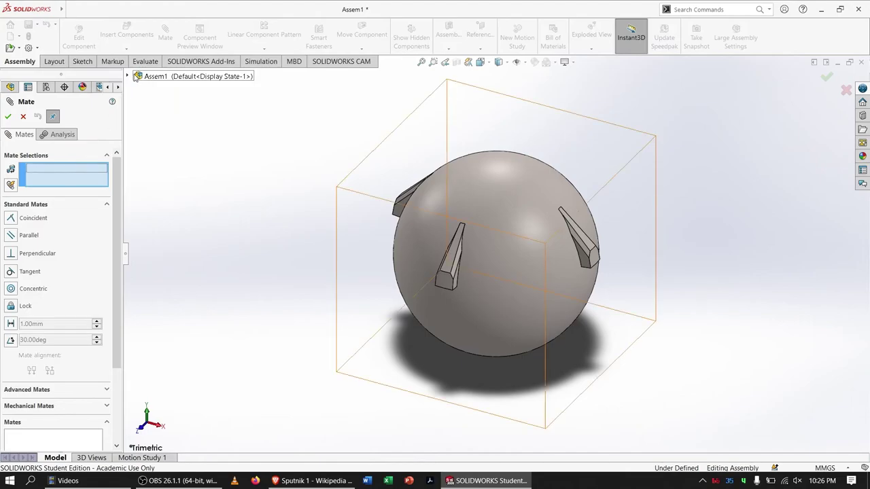
pyautogui.click(128, 76)
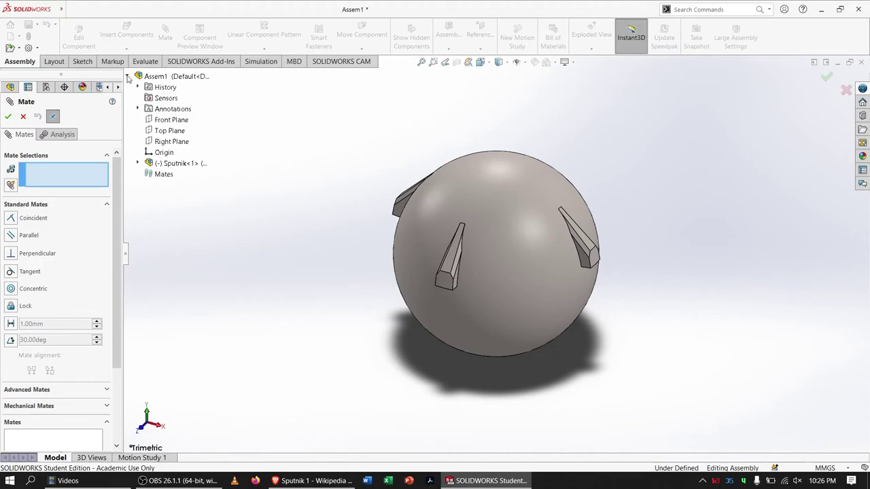
pyautogui.click(137, 163)
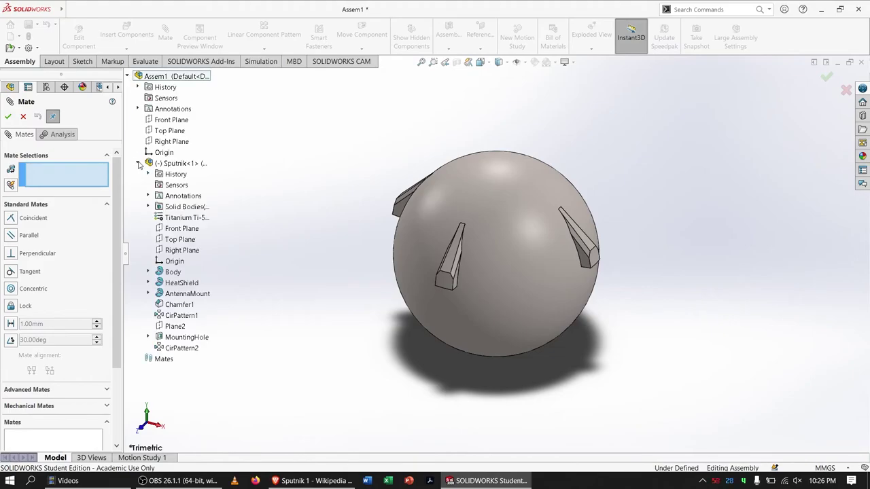
pyautogui.click(158, 121)
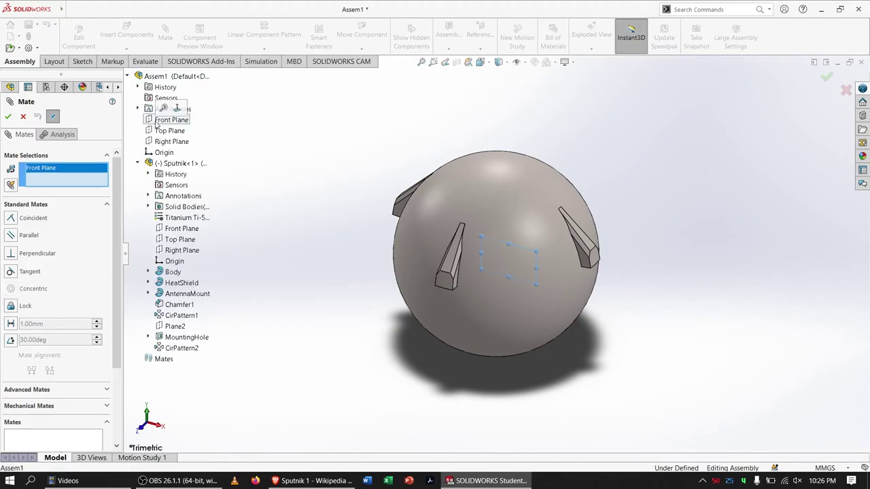
pyautogui.click(191, 229)
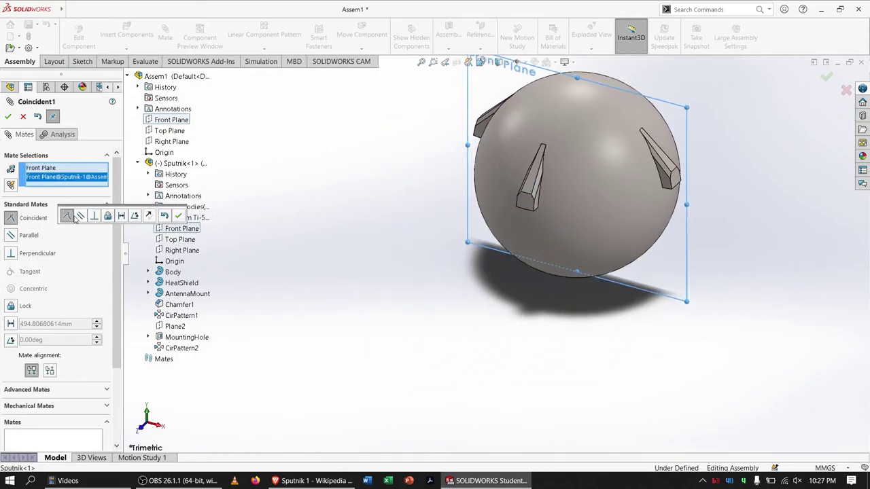
pyautogui.click(177, 216)
# Mate Sputnik's Top Plane and Right Plane coincident with the matching assembly planes.
pyautogui.click(166, 132)
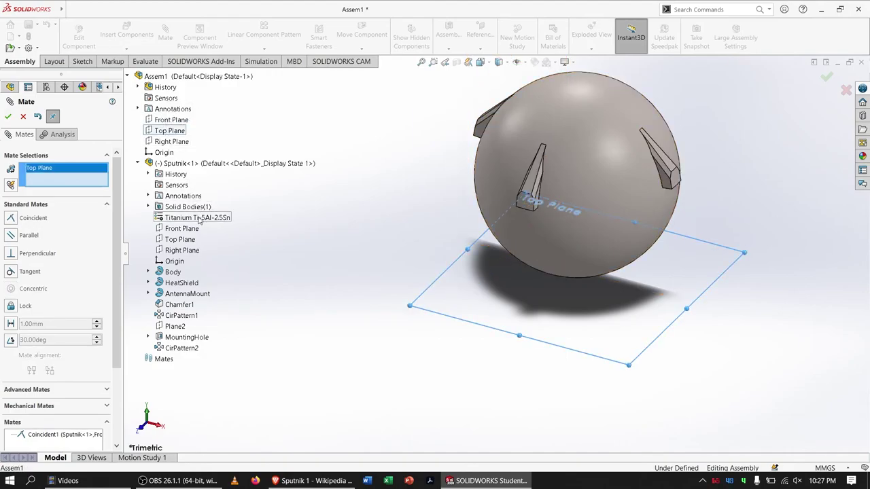
pyautogui.click(191, 240)
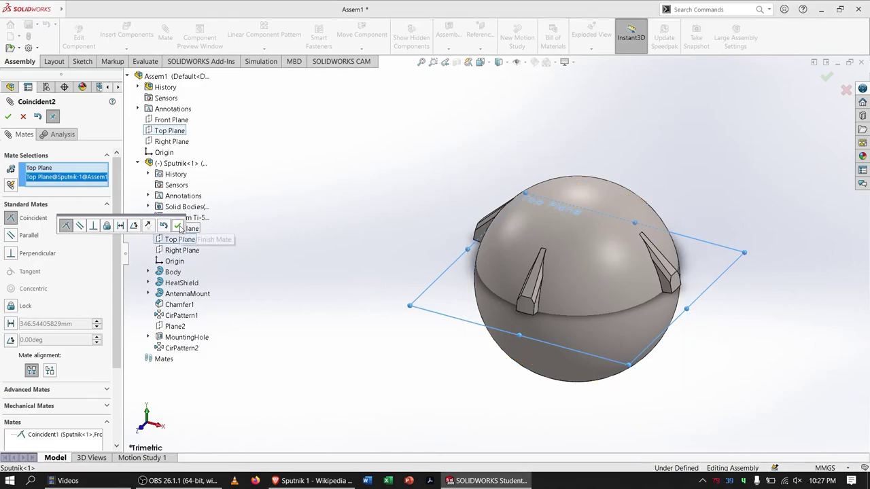
pyautogui.click(177, 225)
pyautogui.click(171, 142)
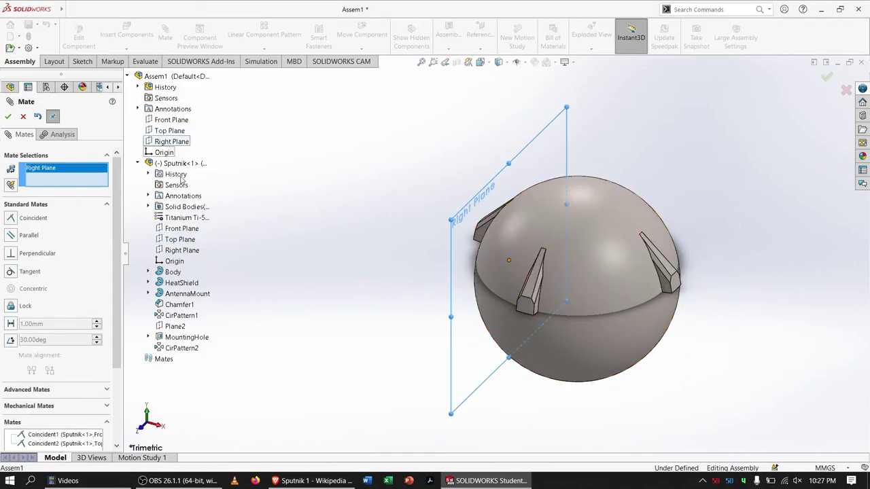
pyautogui.click(190, 250)
pyautogui.click(178, 226)
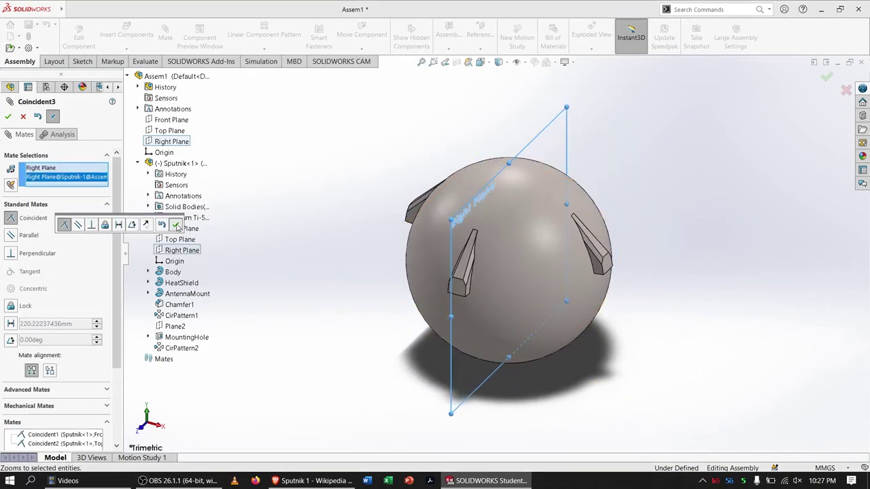
pyautogui.click(8, 116)
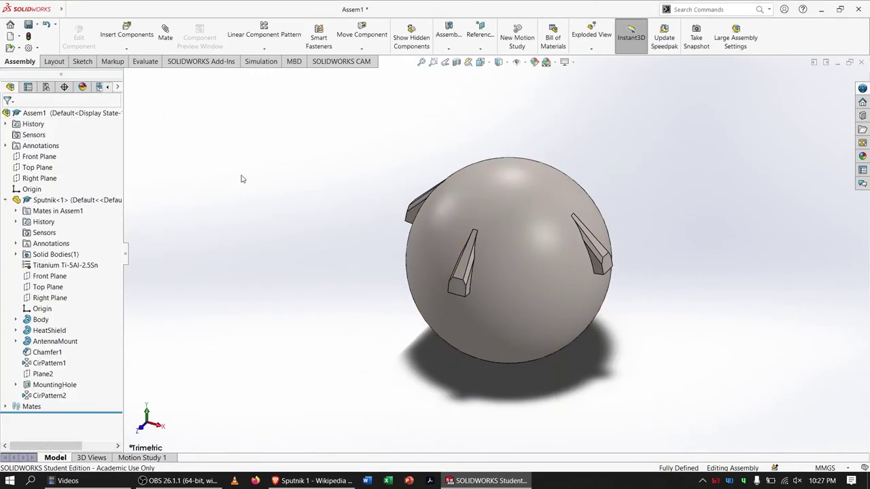
# Insert the Antenna part into the assembly beside the Sputnik body.
pyautogui.hotkey('ctrl', '7')
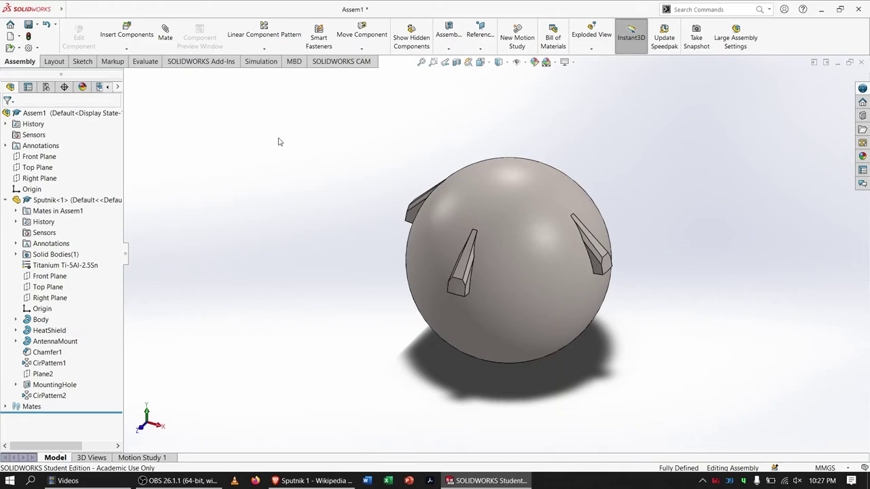
pyautogui.click(6, 200)
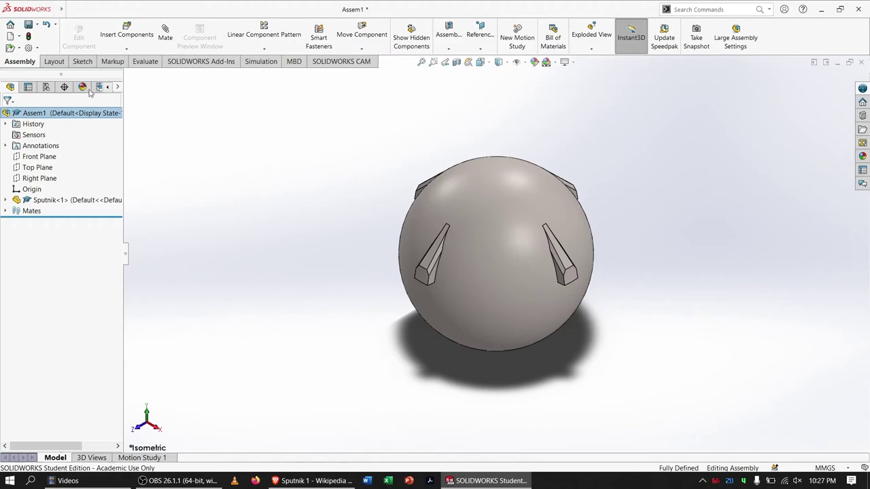
pyautogui.click(127, 34)
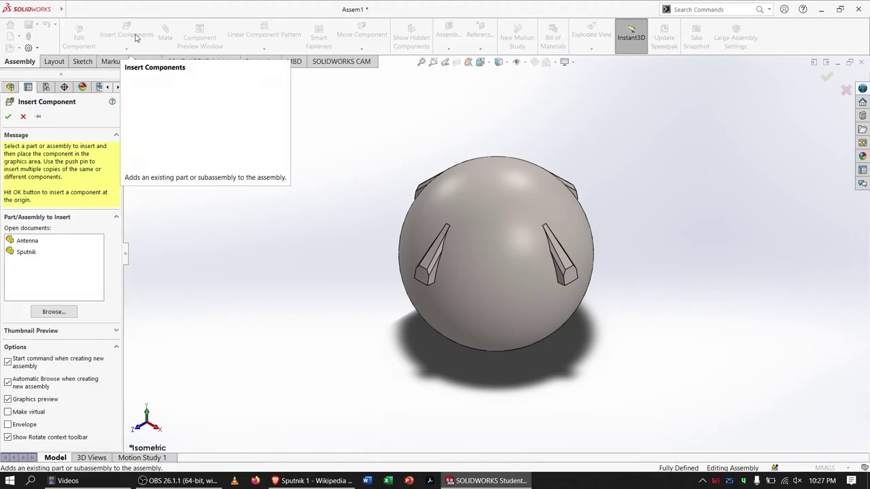
pyautogui.click(31, 241)
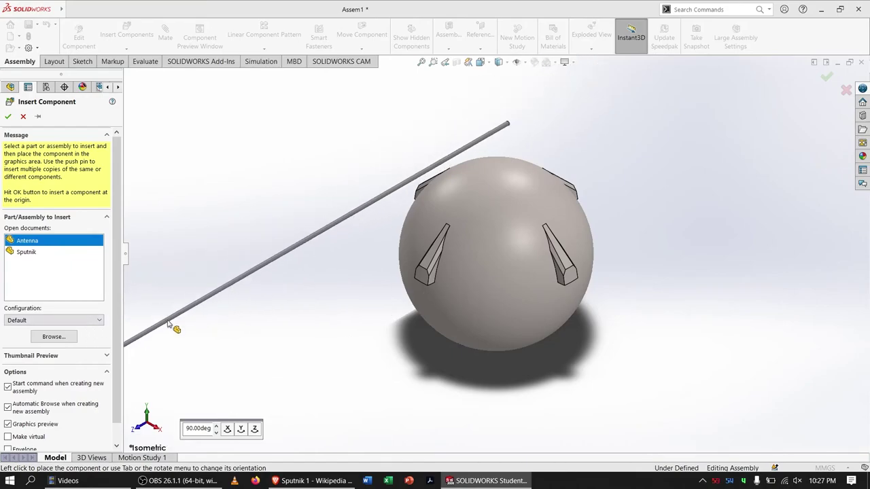
pyautogui.click(175, 321)
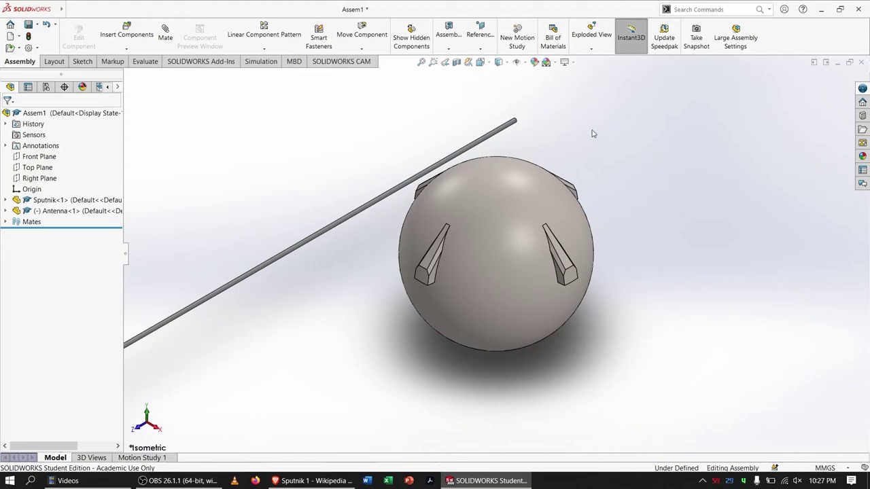
# Add a concentric mate between the antenna's cylindrical face and the inner wall of one Sputnik mounting hole, leaving rotation unlocked.
pyautogui.click(168, 42)
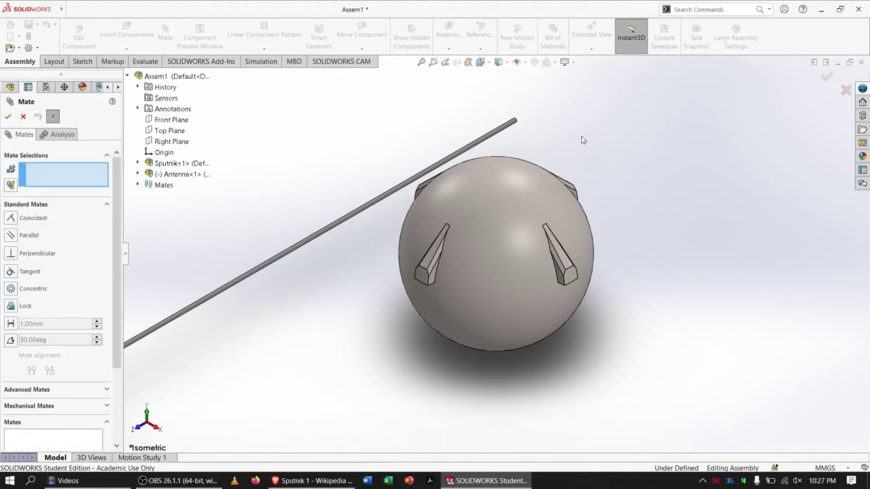
pyautogui.scroll(-3, 581, 151)
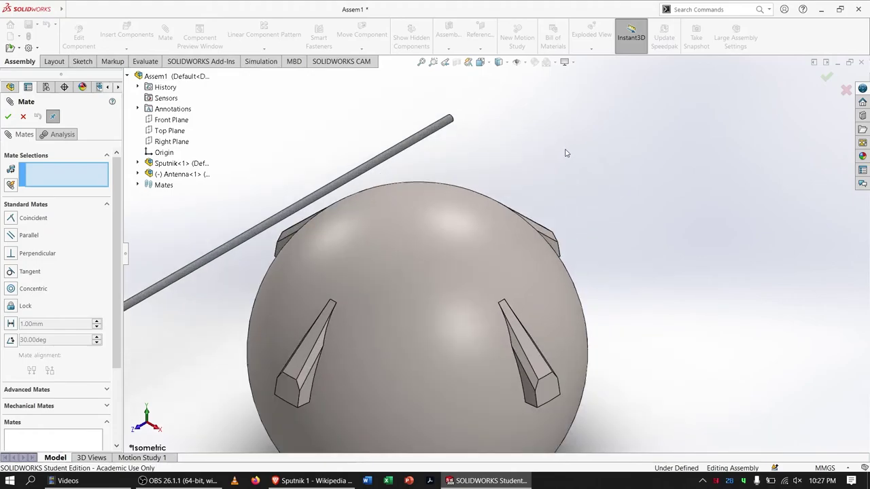
pyautogui.click(406, 148)
pyautogui.scroll(5, 443, 247)
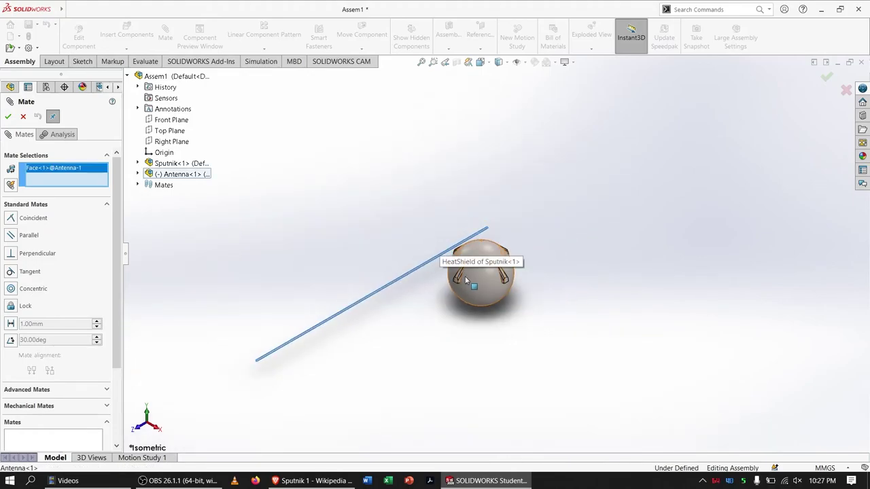
pyautogui.scroll(-8, 466, 284)
pyautogui.moveTo(456, 265); pyautogui.dragTo(413, 183, button='middle')
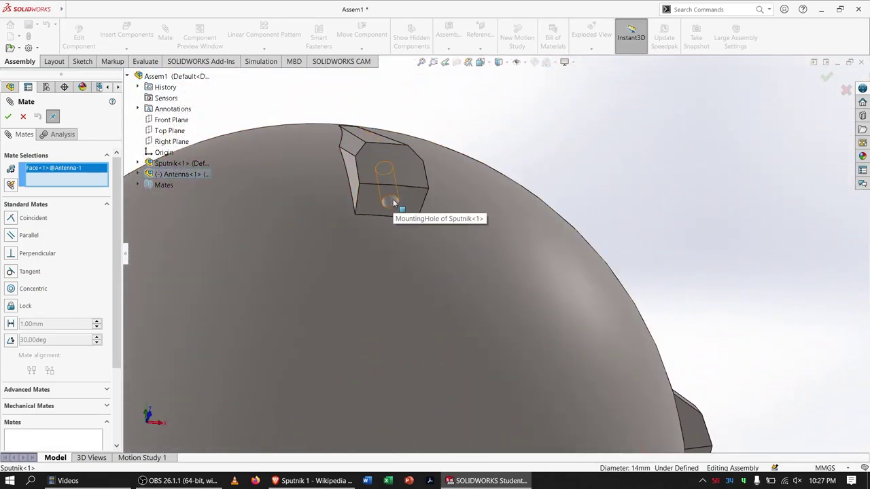
pyautogui.click(391, 202)
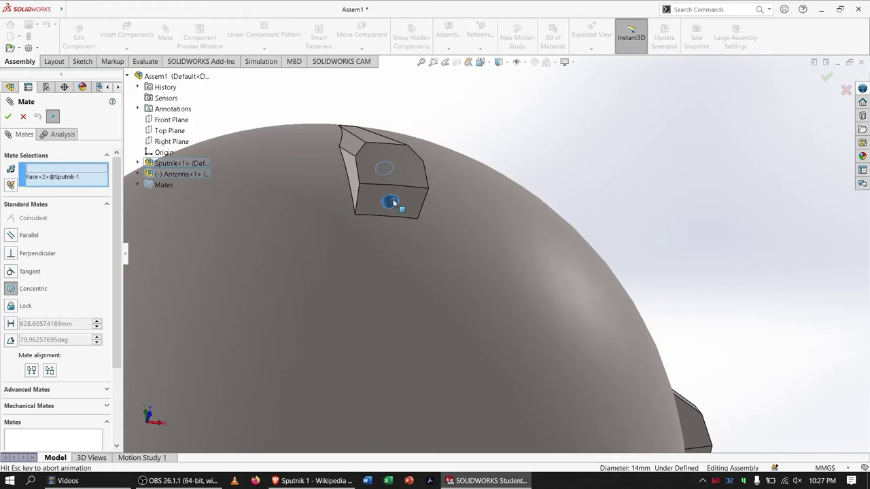
pyautogui.click(392, 202)
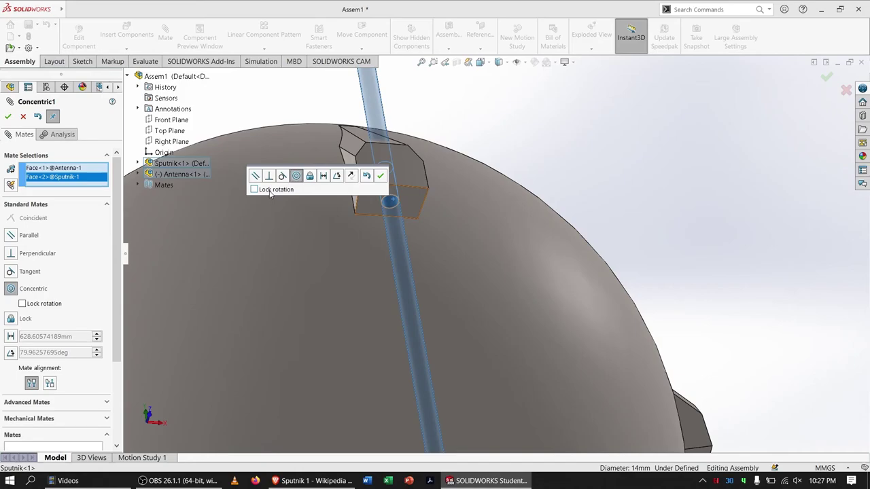
pyautogui.click(381, 176)
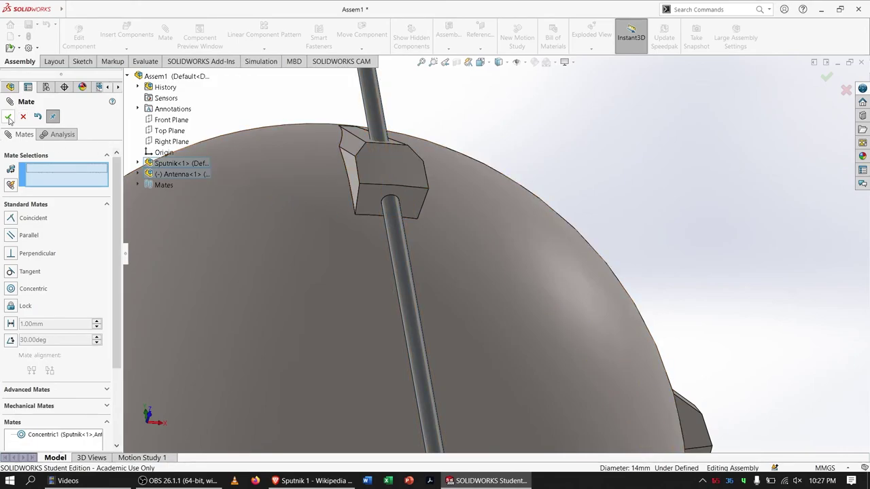
# Select the antenna's inner end face for a second mate and slide the antenna along its axis clear of the mounting hole.
pyautogui.scroll(5, 392, 186)
pyautogui.scroll(3, 516, 169)
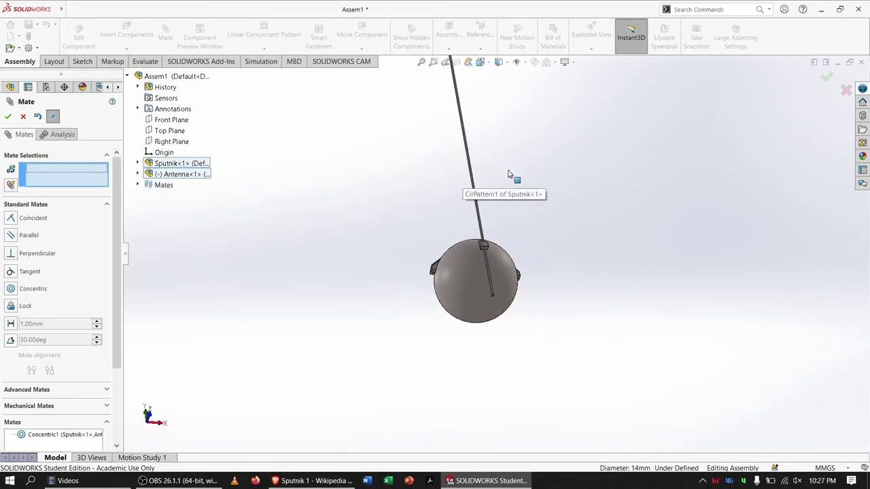
pyautogui.scroll(2, 504, 178)
pyautogui.scroll(-6, 484, 140)
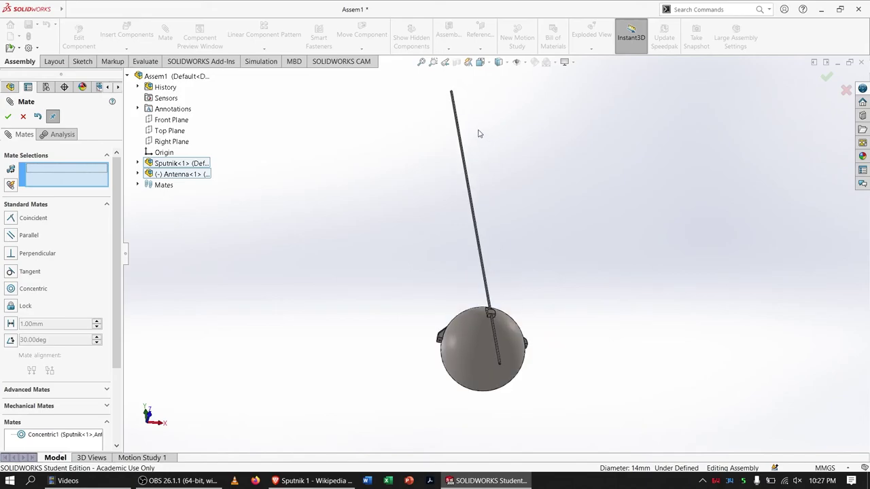
pyautogui.moveTo(489, 333); pyautogui.dragTo(460, 347, button='middle')
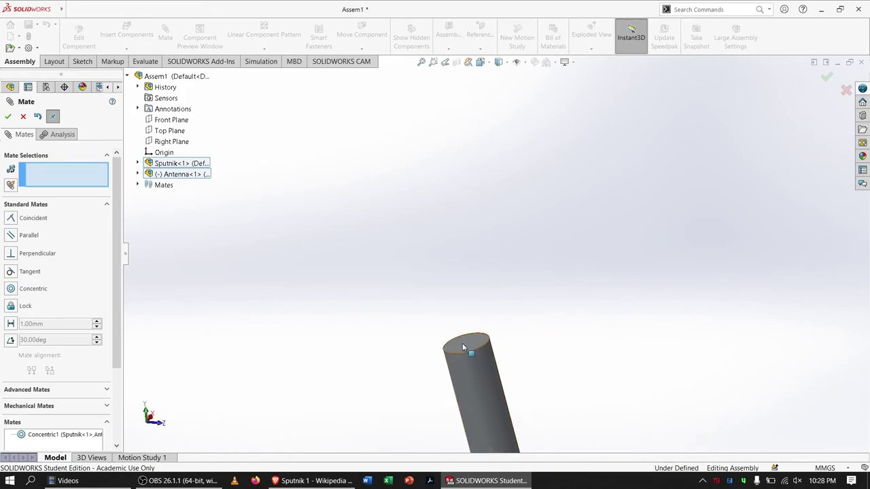
pyautogui.click(463, 342)
pyautogui.scroll(4, 554, 360)
pyautogui.scroll(3, 553, 364)
pyautogui.scroll(-7, 524, 350)
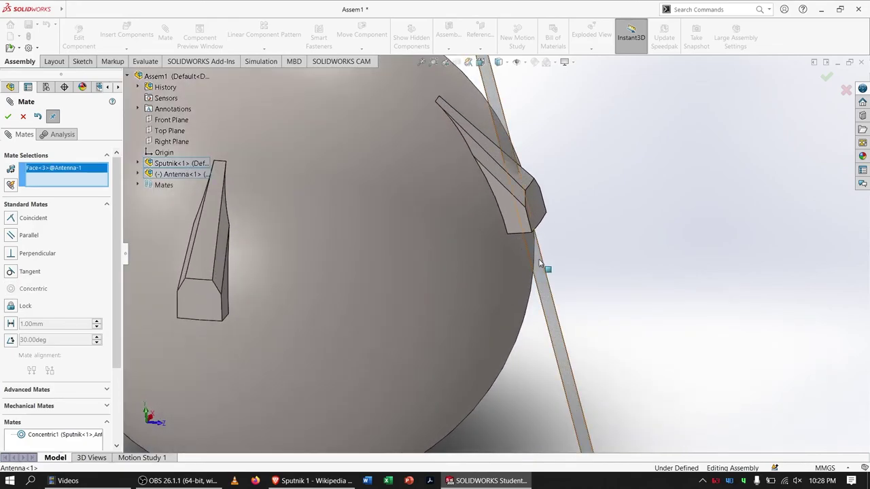
pyautogui.scroll(5, 574, 340)
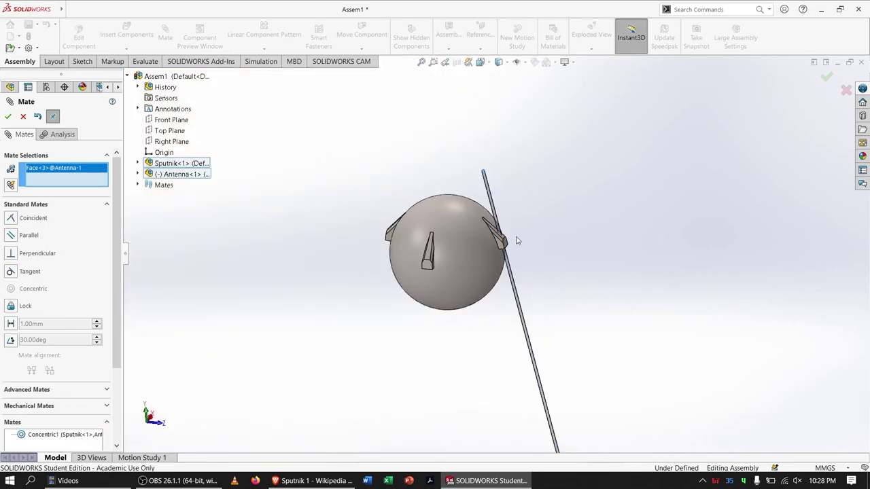
pyautogui.moveTo(501, 194); pyautogui.dragTo(537, 333)
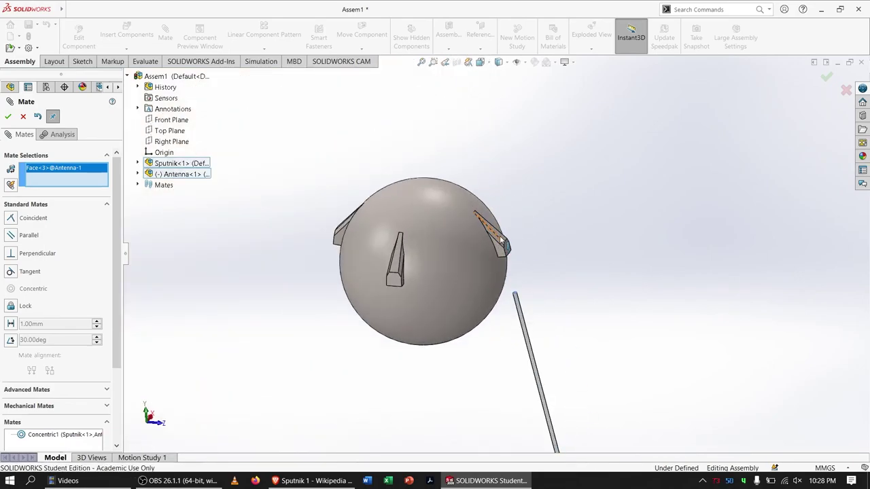
# Mate the selected antenna end face coincident with the bottom face of the mounting hole and finish mating.
pyautogui.scroll(-5, 564, 340)
pyautogui.moveTo(540, 317); pyautogui.dragTo(462, 285, button='middle')
pyautogui.scroll(-3, 461, 287)
pyautogui.scroll(-3, 461, 285)
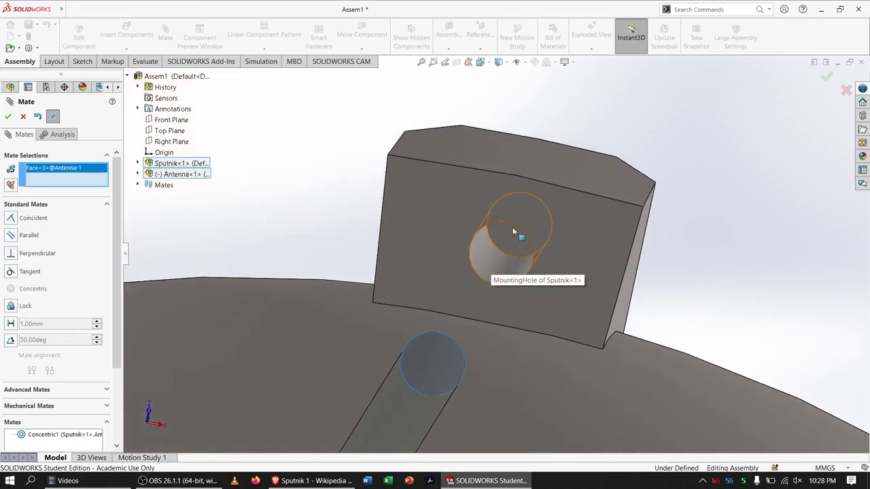
pyautogui.click(511, 235)
pyautogui.click(512, 239)
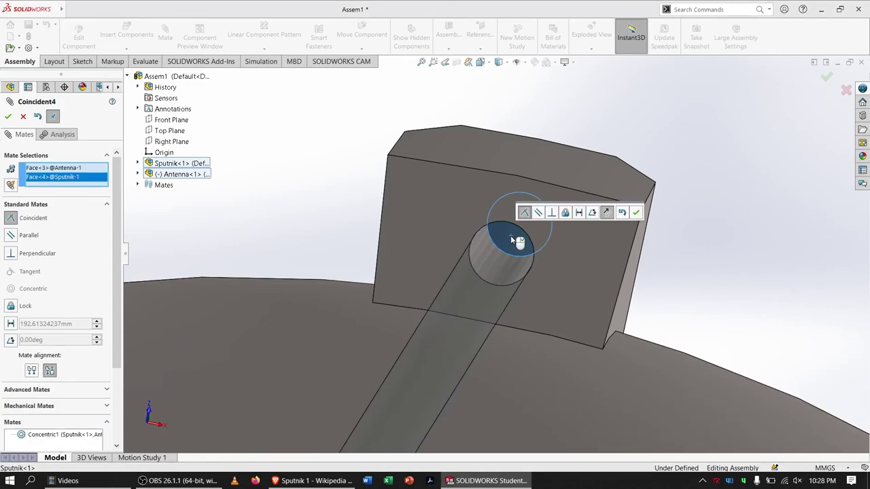
pyautogui.click(635, 213)
pyautogui.click(8, 118)
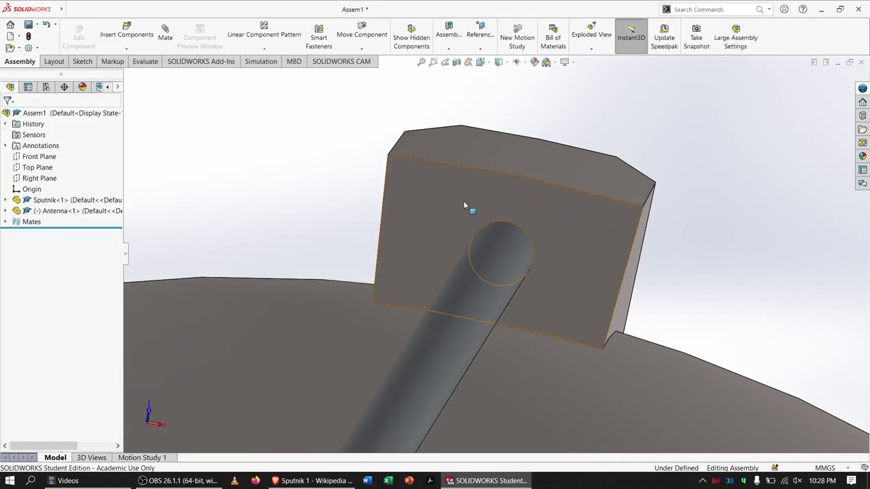
# Use Copy with Mates to place a second Antenna in an adjacent empty hole, referencing its wall for Concentric1 and bottom face for Coincident4.
pyautogui.hotkey('ctrl', '7')
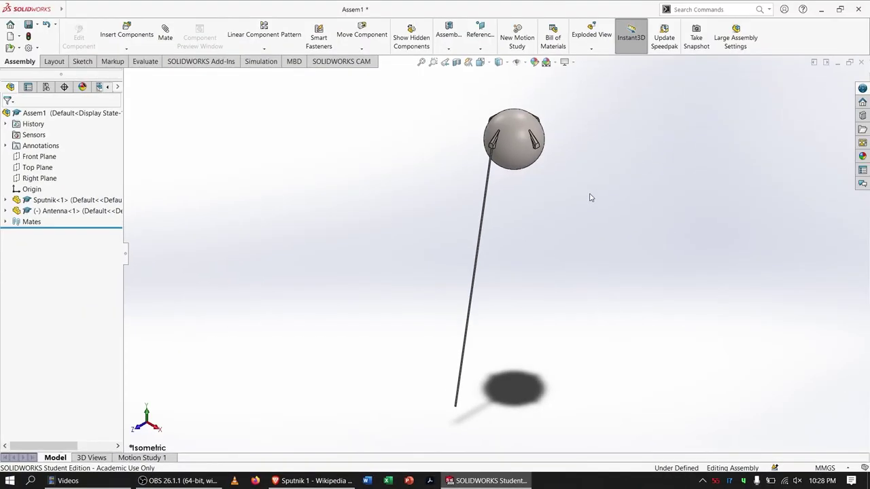
pyautogui.click(61, 212)
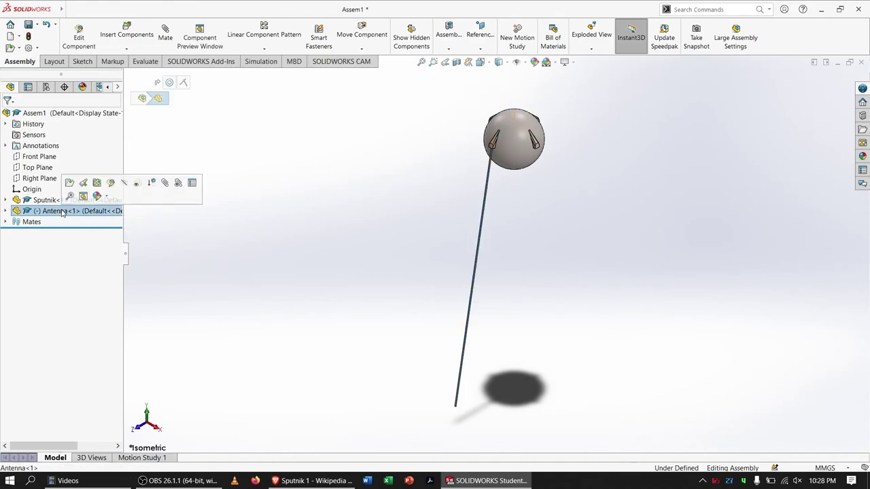
pyautogui.click(237, 218)
pyautogui.click(145, 53)
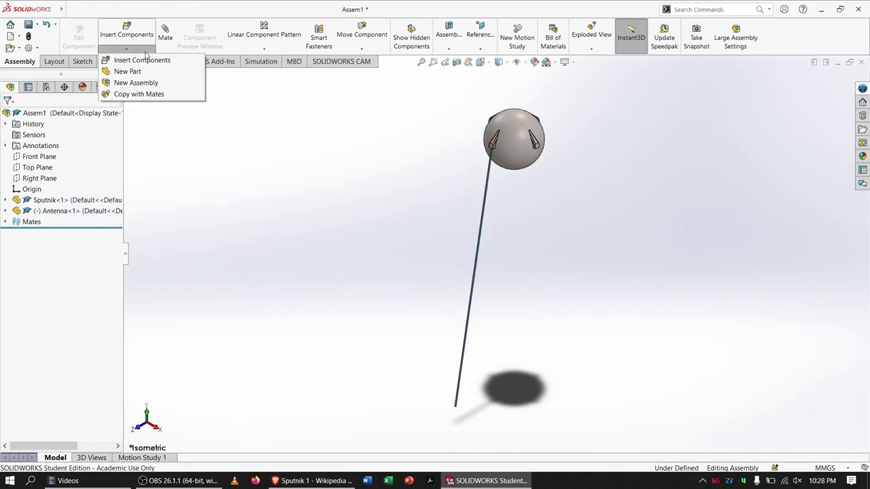
pyautogui.click(154, 95)
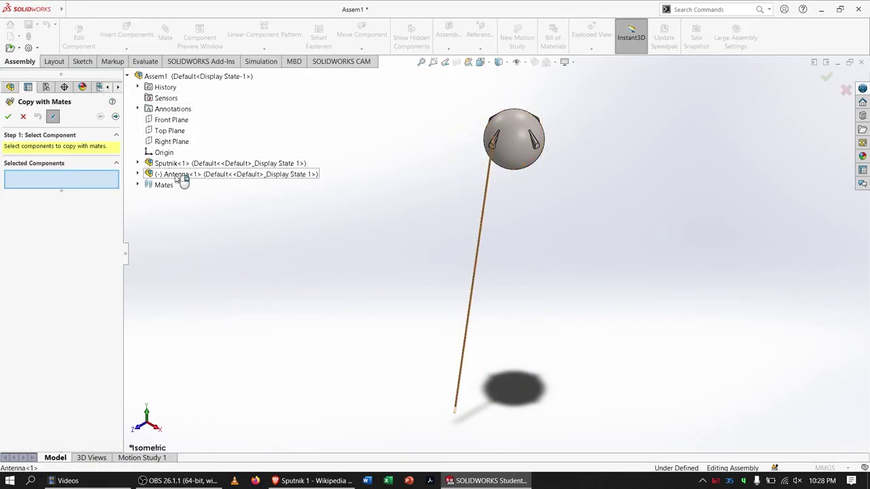
pyautogui.click(178, 175)
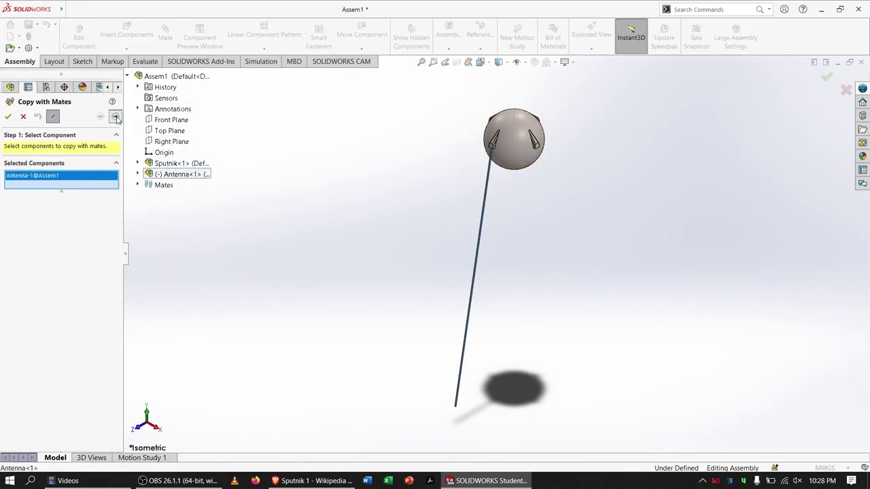
pyautogui.click(116, 117)
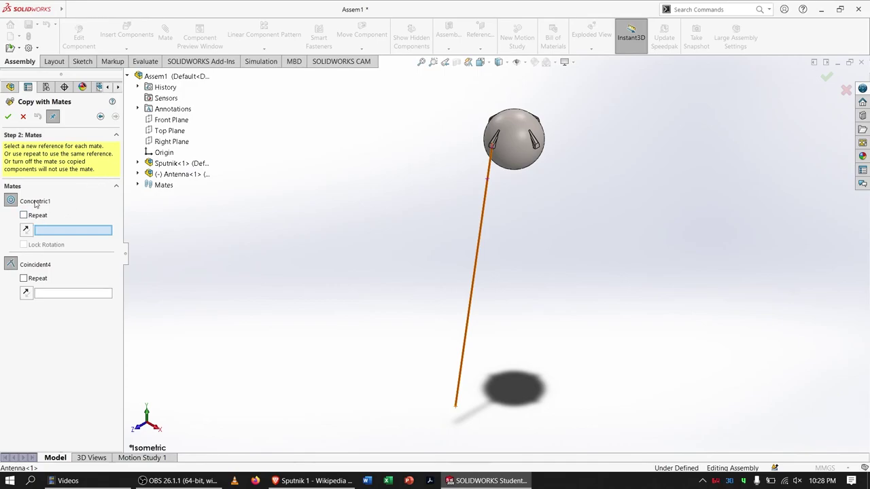
pyautogui.scroll(-5, 559, 153)
pyautogui.moveTo(468, 130); pyautogui.dragTo(451, 199, button='middle')
pyautogui.scroll(-6, 452, 198)
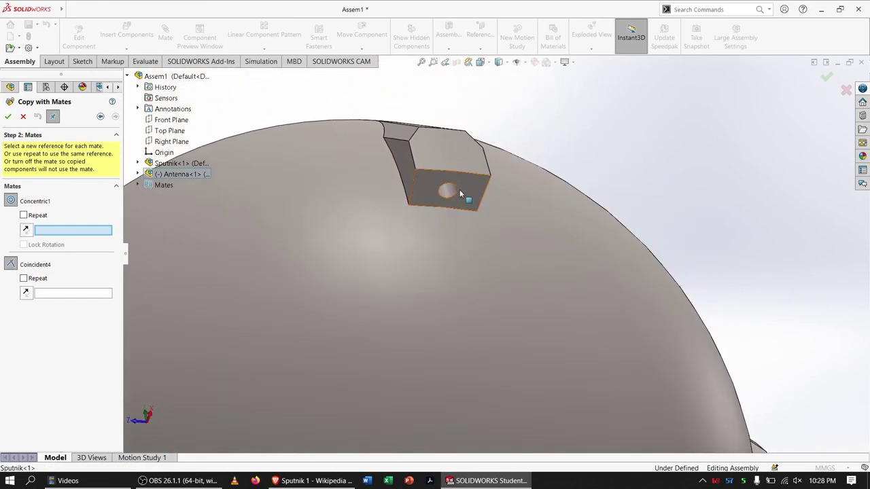
pyautogui.click(449, 193)
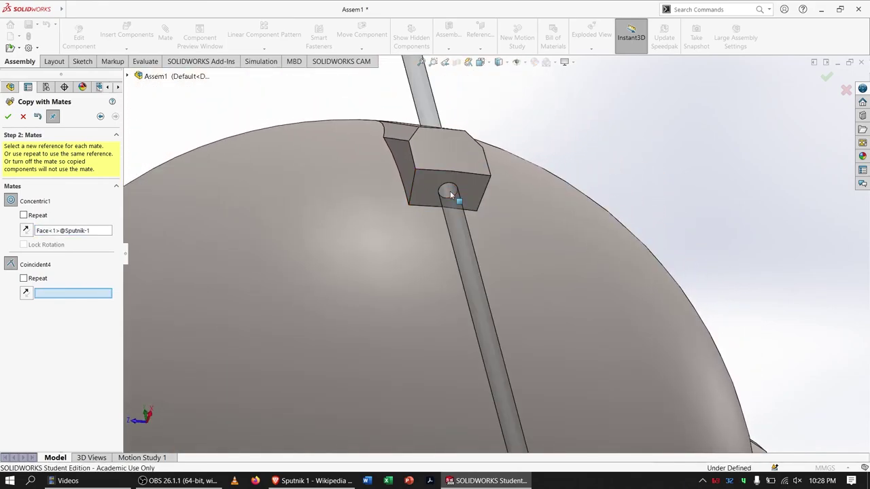
pyautogui.moveTo(482, 199); pyautogui.dragTo(463, 175, button='middle')
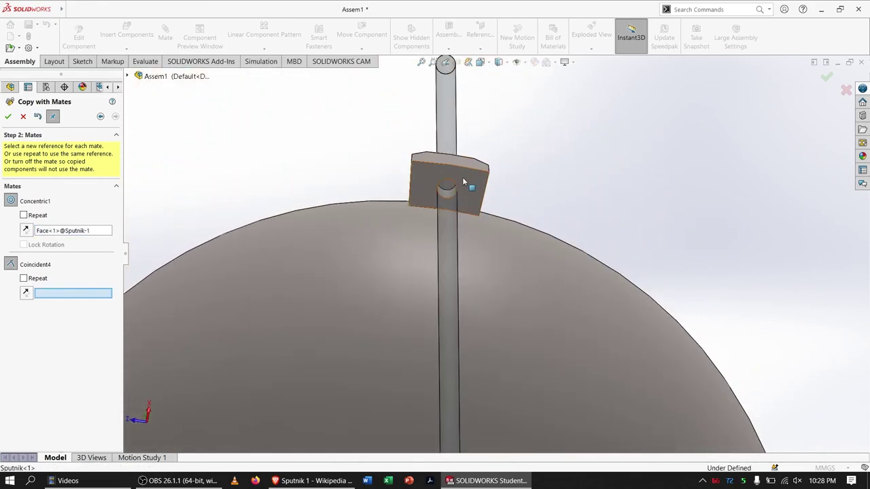
pyautogui.click(451, 190)
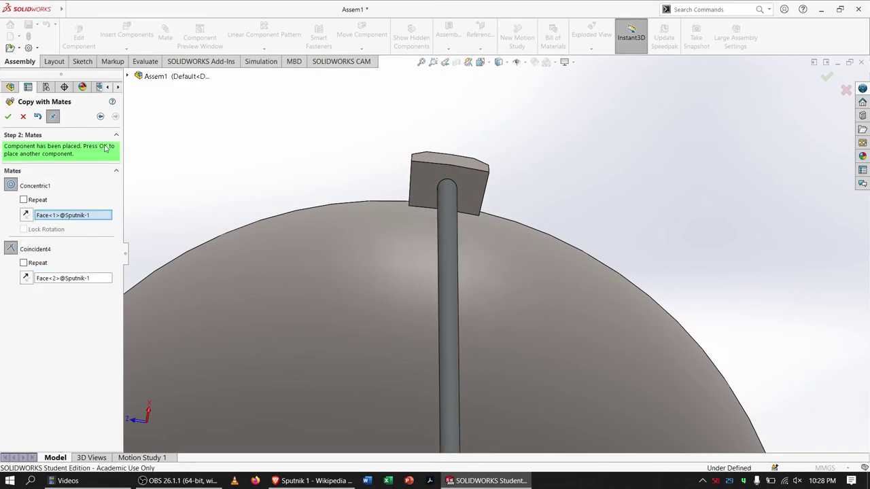
pyautogui.click(8, 116)
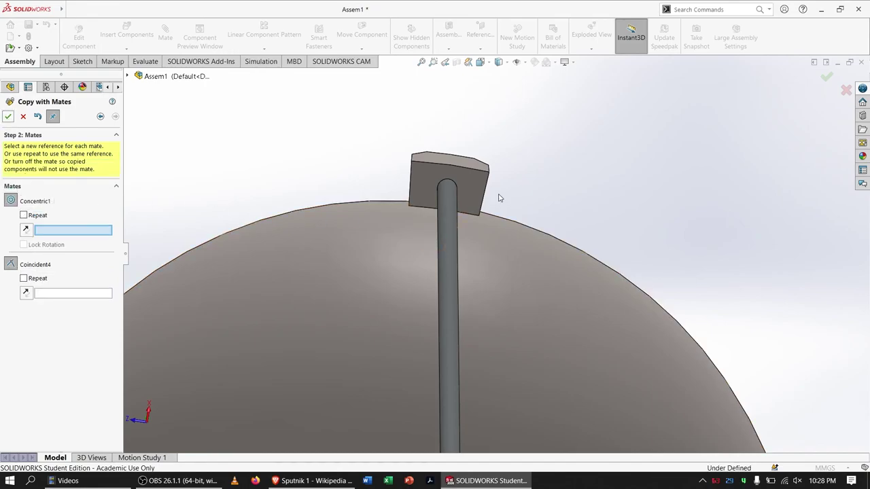
# Place a third Antenna copy in the next empty mounting hole, using its wall as concentric and its bottom face as coincident reference.
pyautogui.scroll(6, 501, 196)
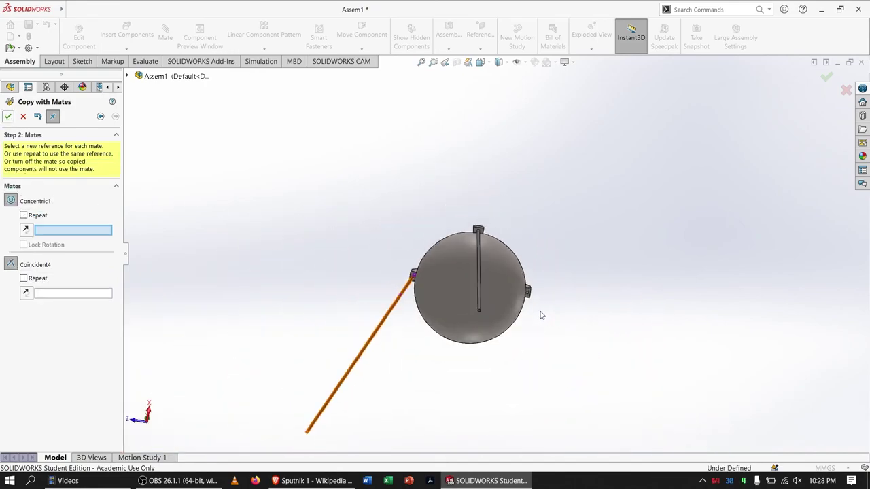
pyautogui.scroll(-5, 542, 316)
pyautogui.click(458, 210)
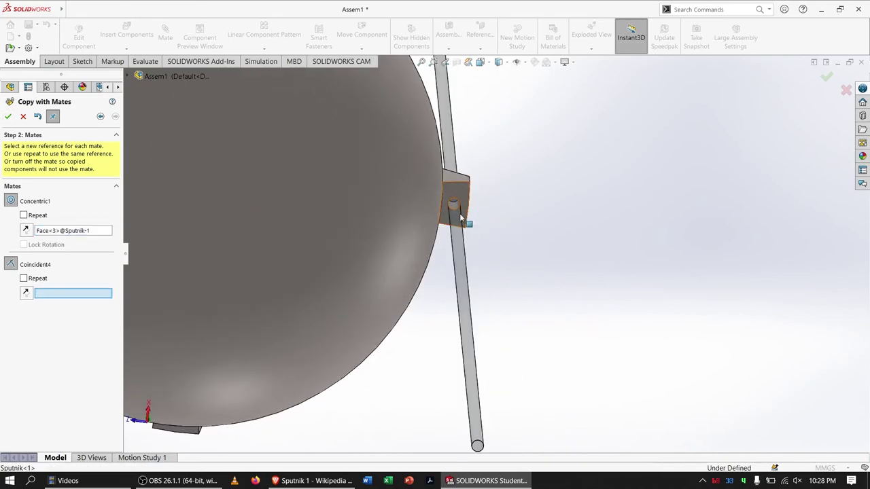
pyautogui.scroll(-5, 461, 217)
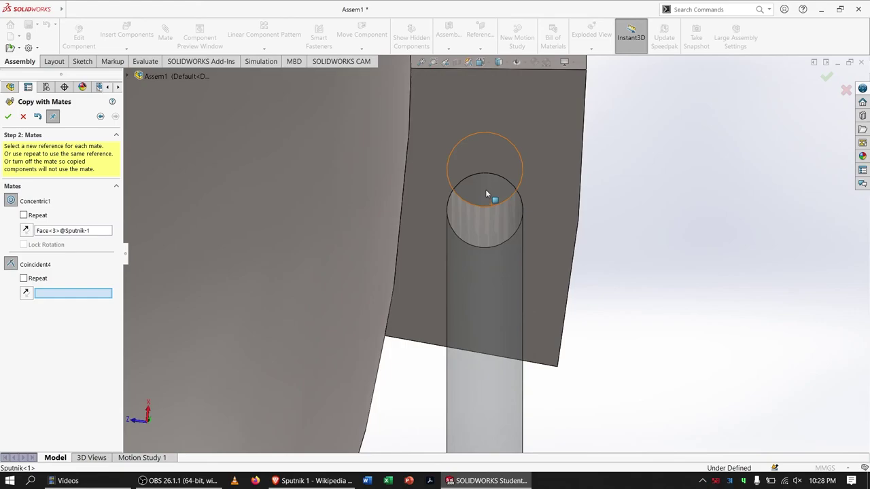
pyautogui.click(486, 191)
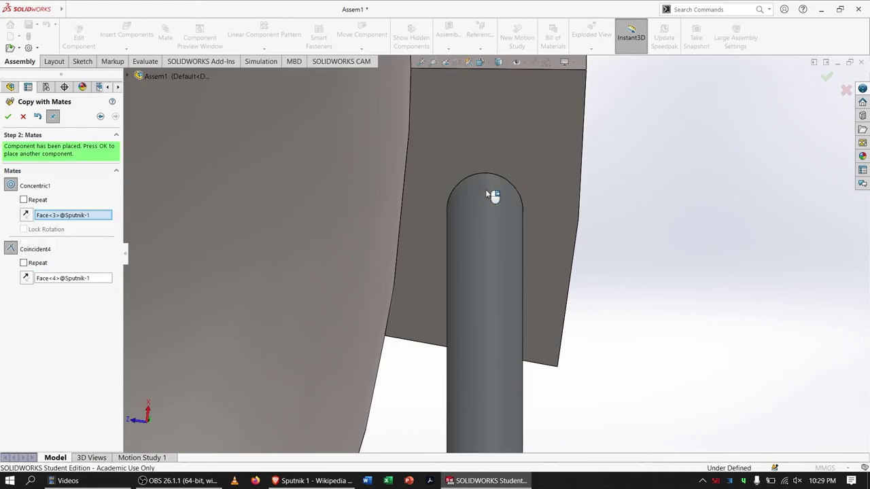
pyautogui.click(8, 117)
# Place the fourth Antenna copy in the last empty mounting hole, using its wall as concentric and bottom face as coincident reference, and finish copying.
pyautogui.scroll(5, 433, 254)
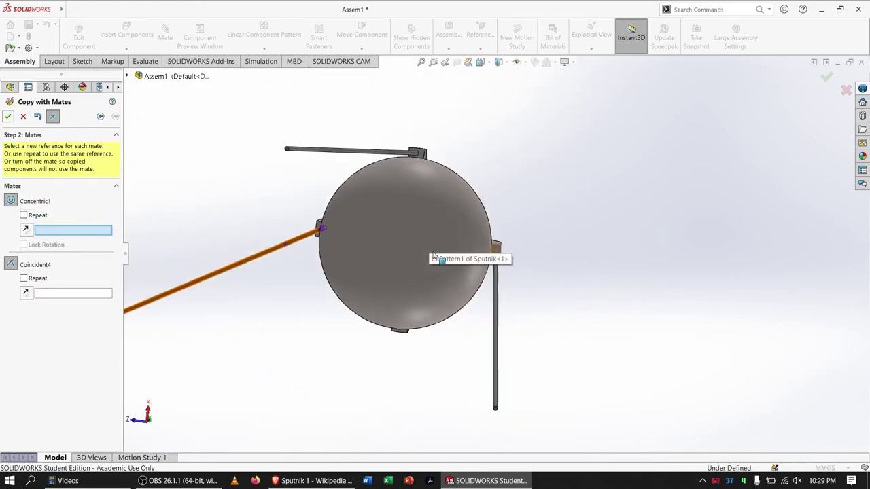
pyautogui.scroll(-6, 407, 328)
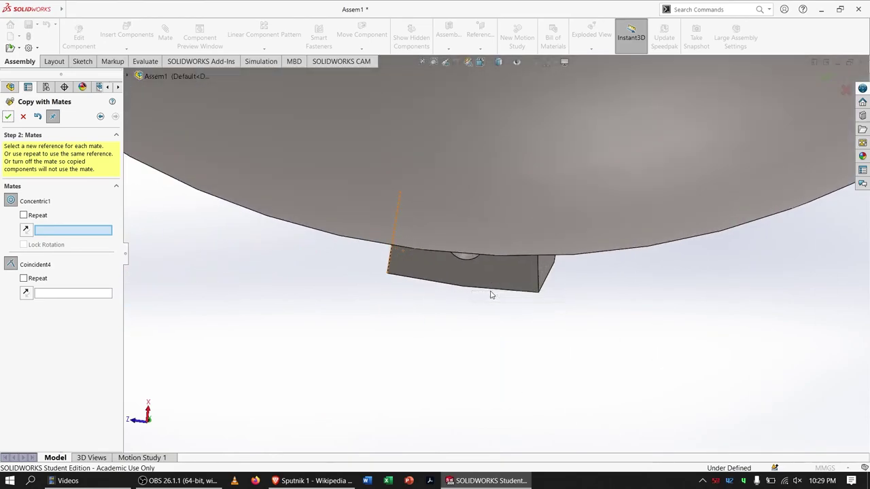
pyautogui.moveTo(492, 295); pyautogui.dragTo(473, 233, button='middle')
pyautogui.click(473, 233)
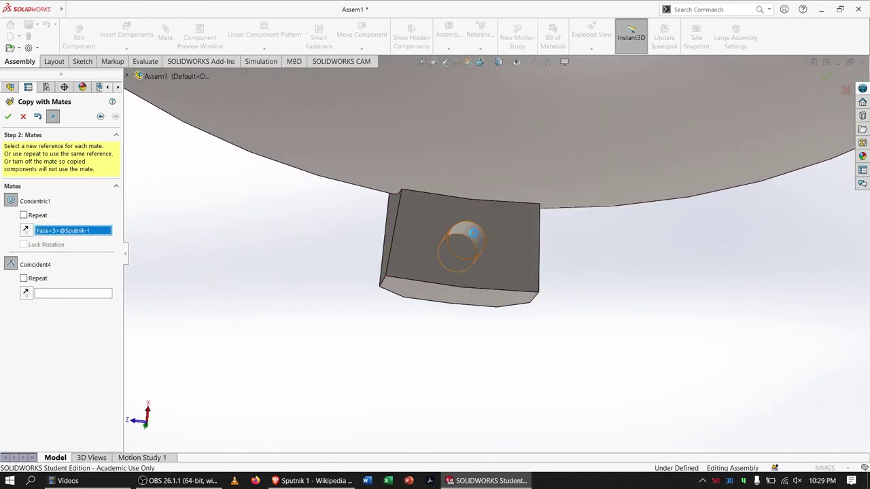
pyautogui.click(463, 242)
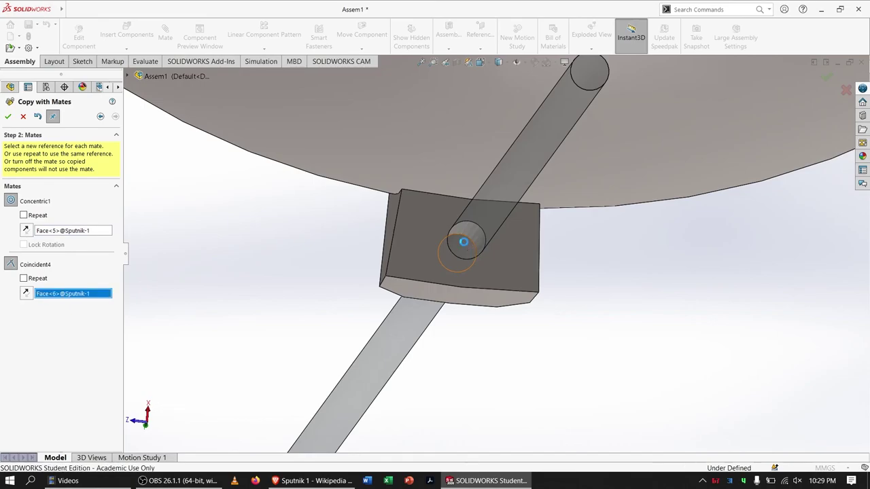
pyautogui.click(9, 118)
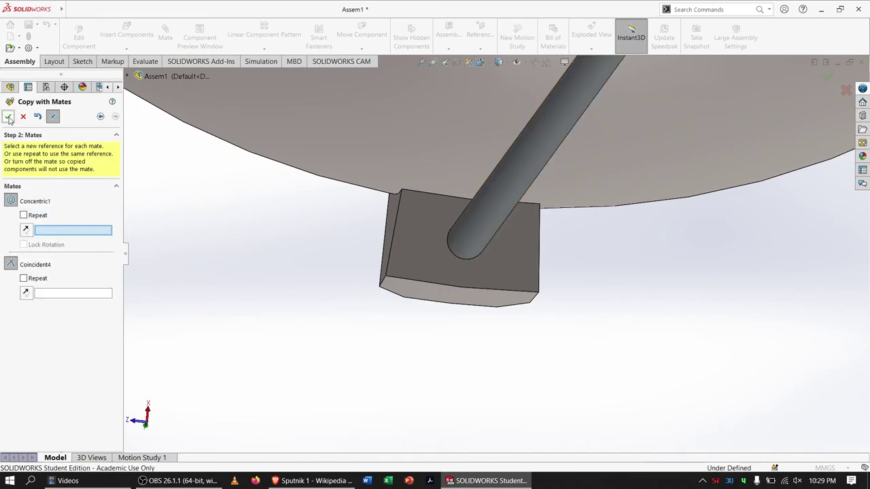
pyautogui.click(9, 118)
pyautogui.click(8, 117)
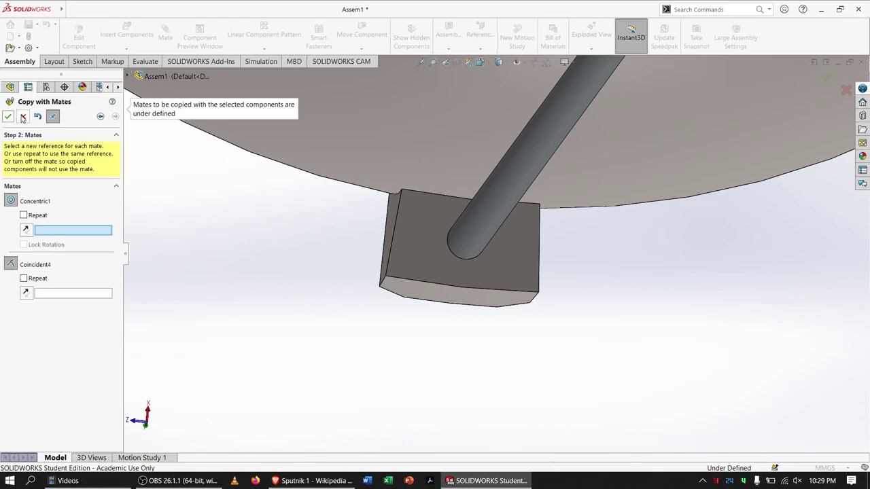
# Show the assembly in isometric view and save it as Sputnik_Complete in the Downloads folder.
pyautogui.hotkey('ctrl', '7')
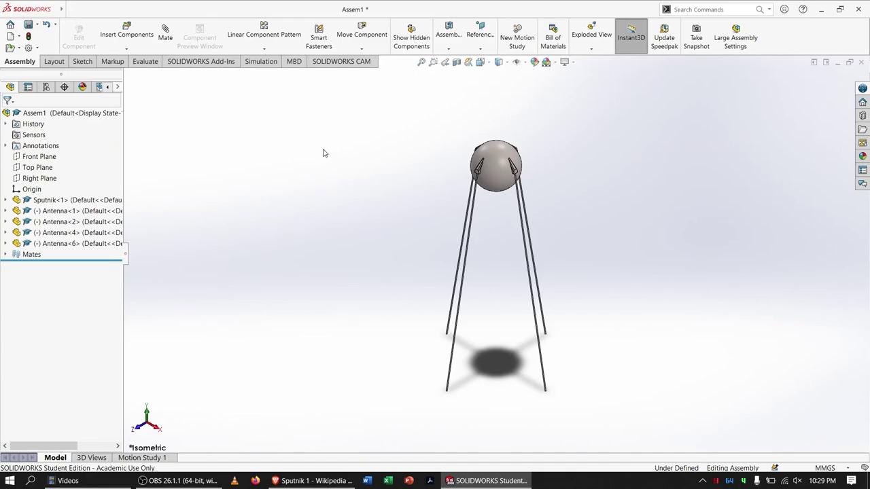
pyautogui.hotkey('ctrl', 's')
pyautogui.write('Sputnik_')
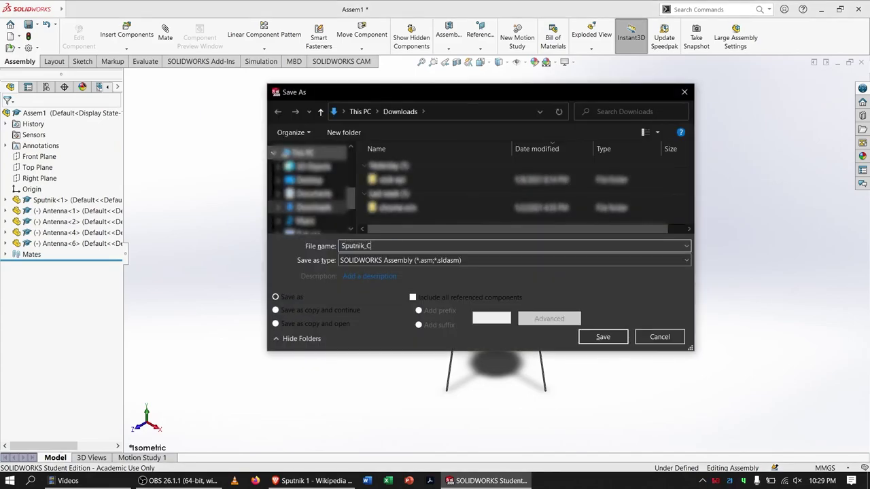
pyautogui.write('Complete')
pyautogui.press('Return')
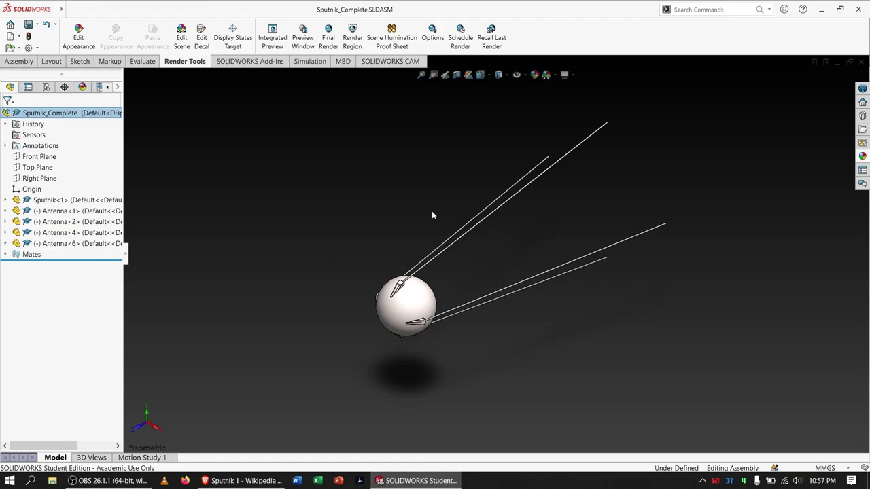
# Switch to File Explorer, go to a quick-access folder and open a file from it for viewing.
pyautogui.moveTo(391, 198); pyautogui.dragTo(381, 182, button='middle')
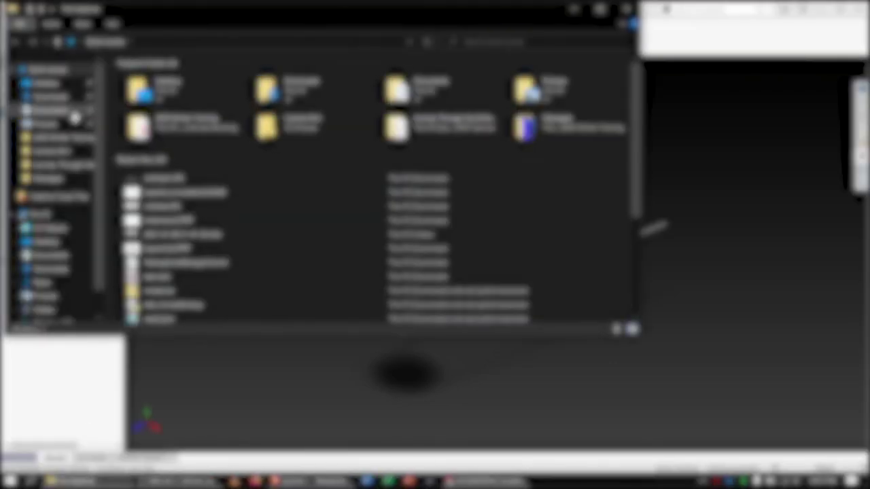
pyautogui.click(73, 102)
pyautogui.doubleClick(182, 94)
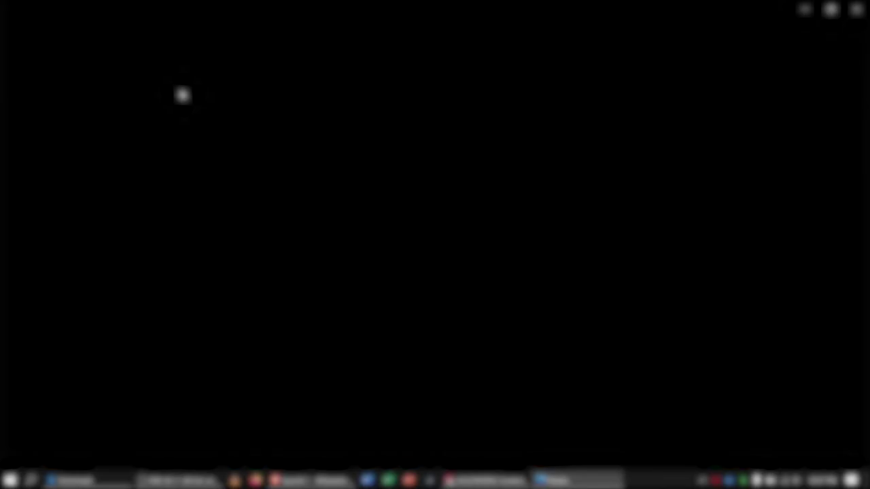